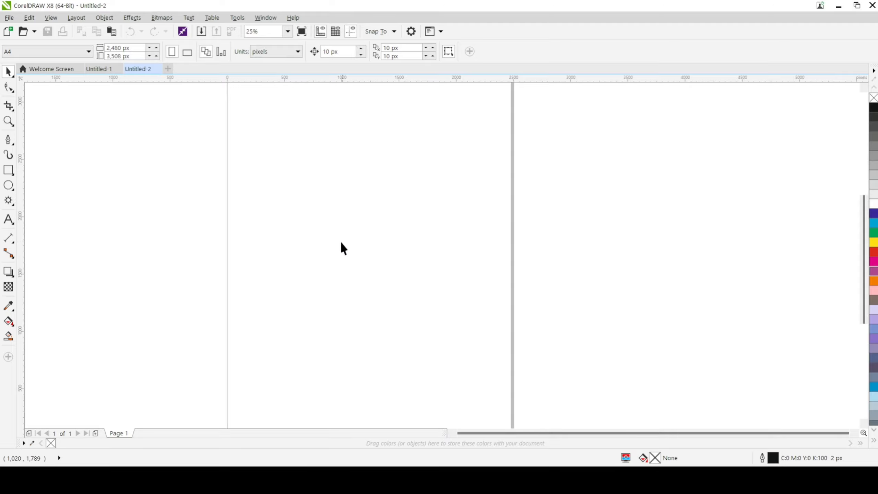
Draw a flat ellipse about 1,262 × 116 px mid-page and place a copy about 126 px directly below it
scroll(340, 242, down, 3)
scroll(308, 253, up, 5)
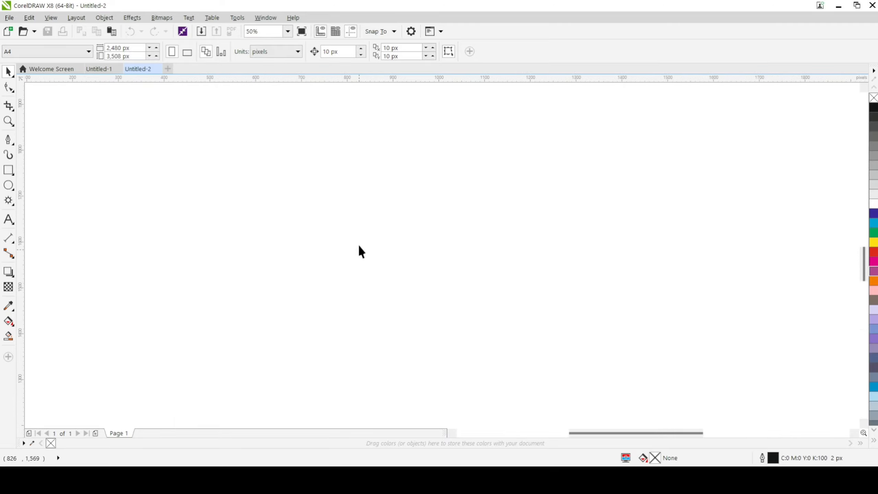
scroll(359, 246, down, 1)
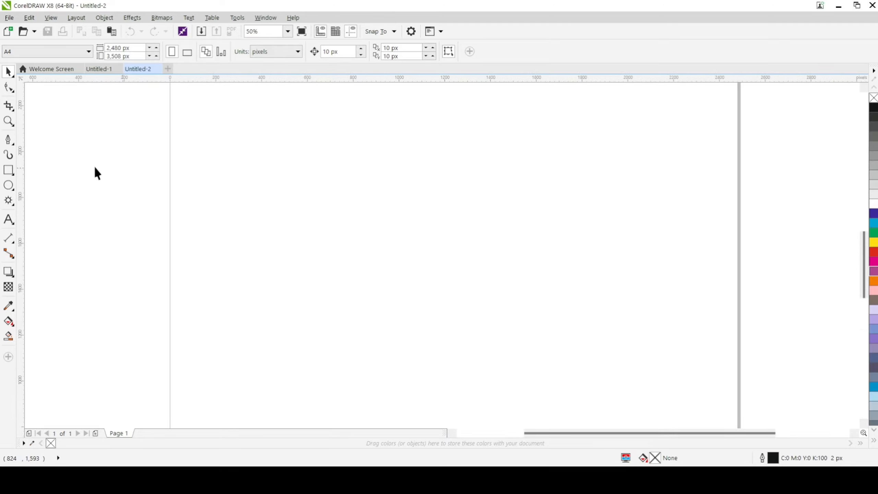
click(9, 186)
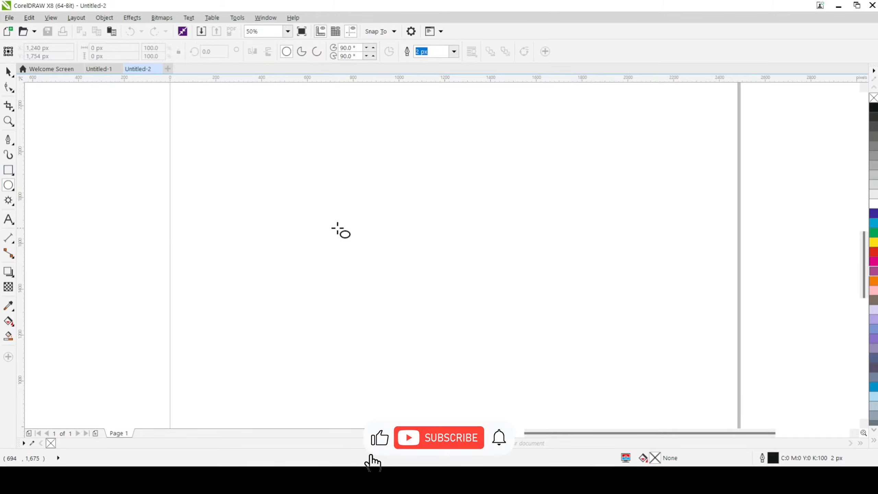
drag(325, 237, 612, 263)
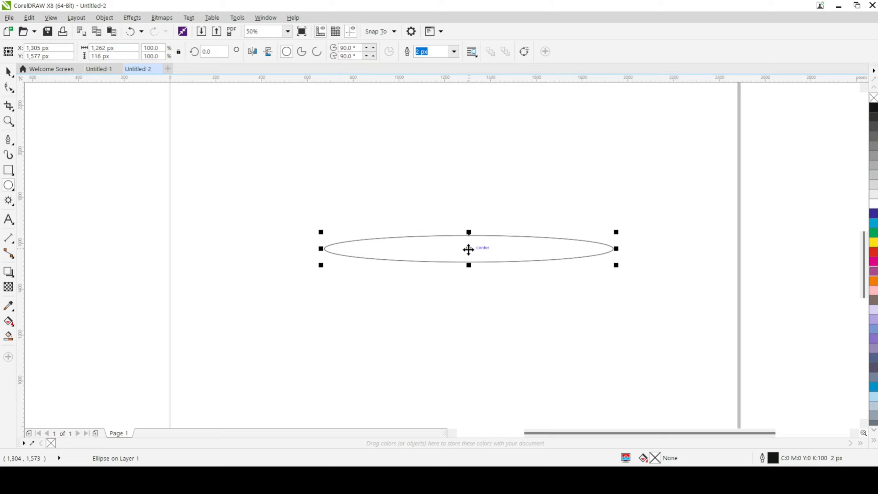
drag(469, 249, 471, 280)
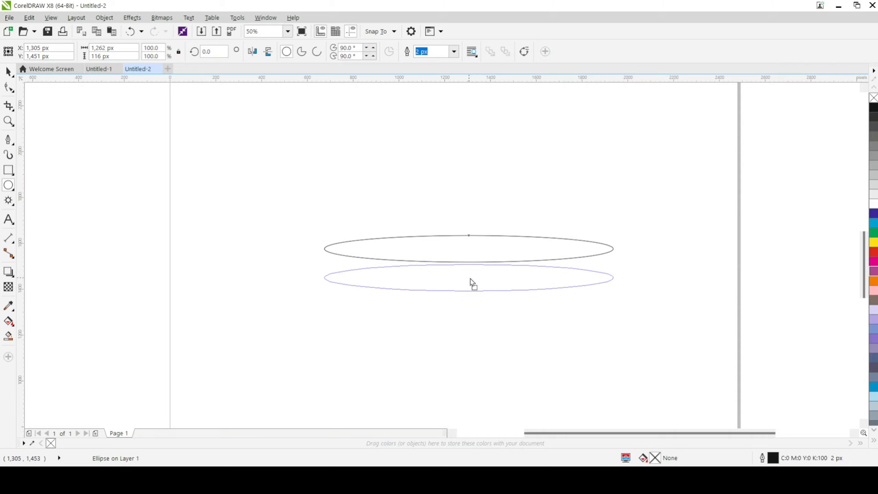
drag(471, 279, 470, 278)
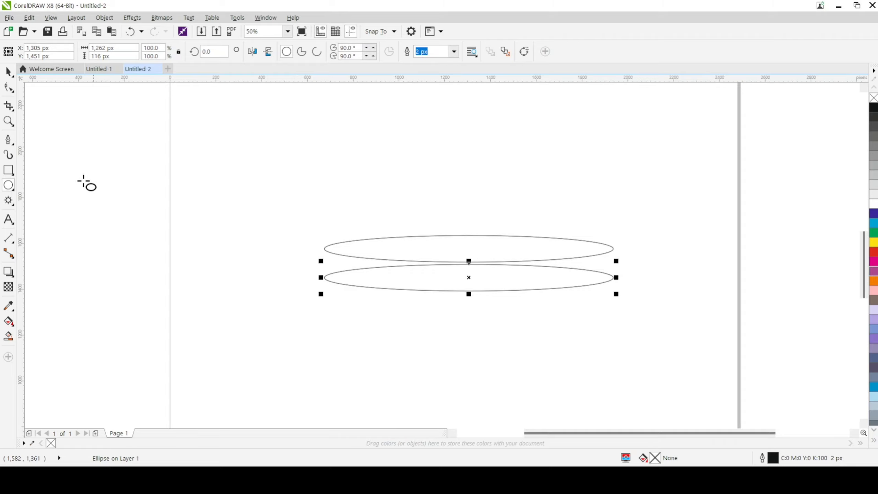
Connect the two ellipses at their left and right ends with straight vertical Freehand lines
click(12, 147)
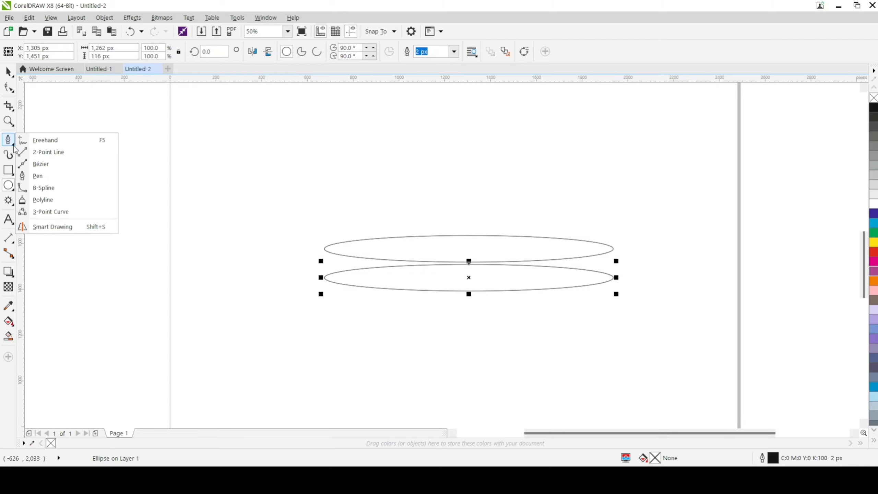
click(52, 143)
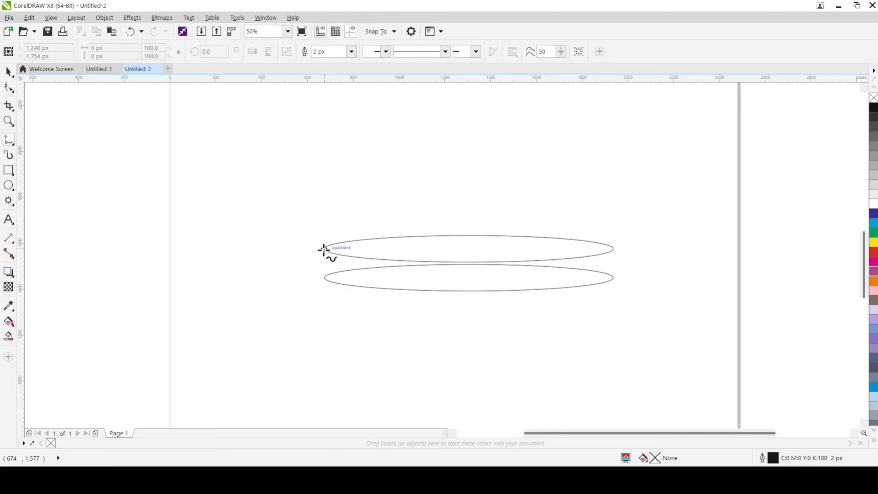
click(324, 249)
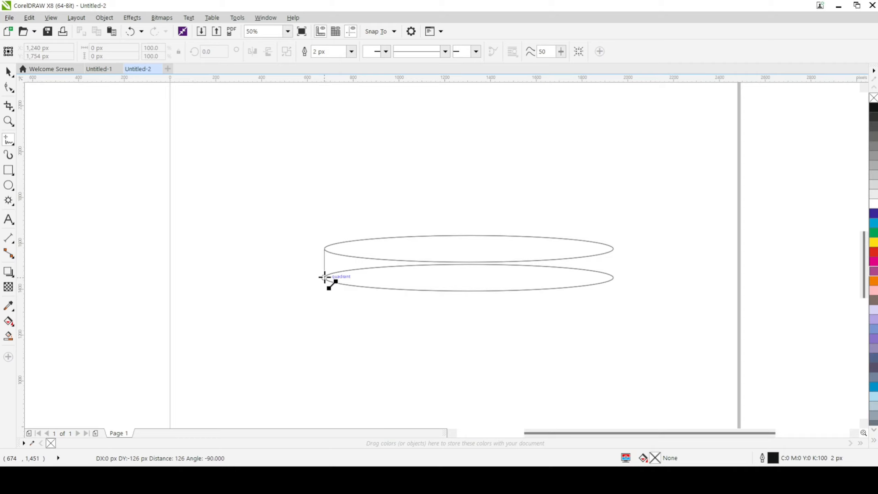
click(324, 277)
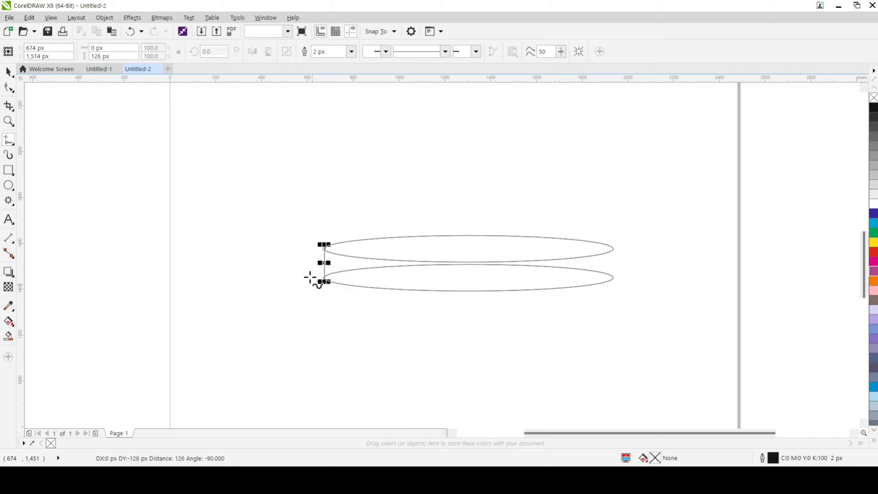
click(612, 249)
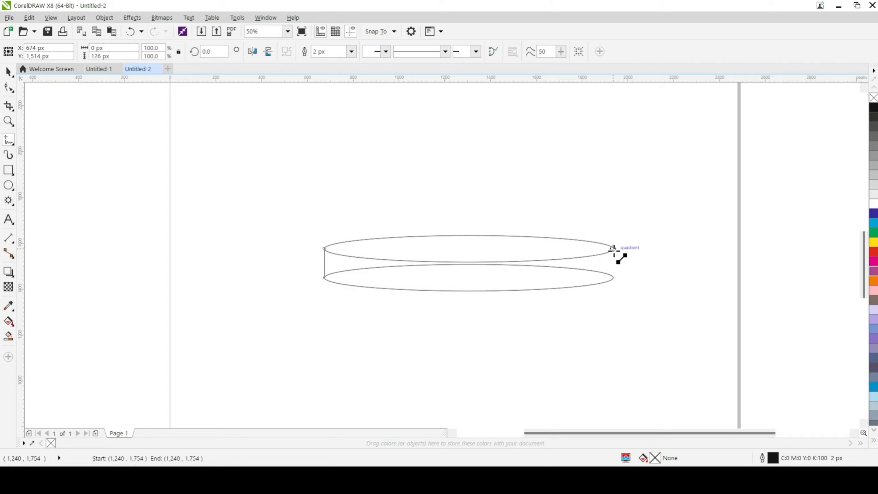
click(612, 278)
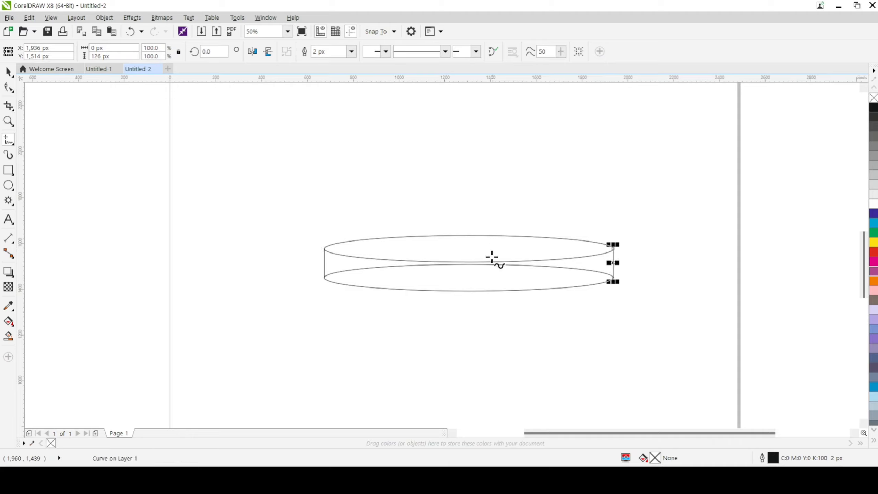
click(8, 72)
click(343, 298)
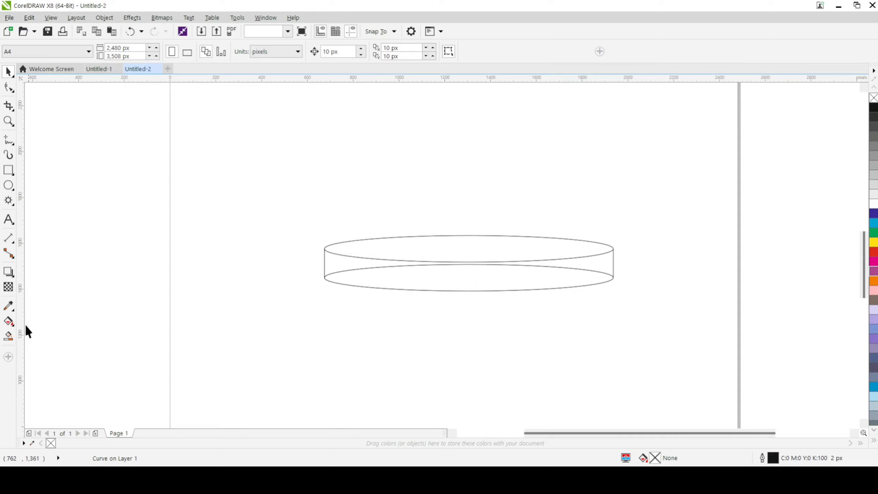
Smart-fill the lower ellipse, the side band and the upper ellipse with the blue-grey fill and a 2 px black outline
click(8, 340)
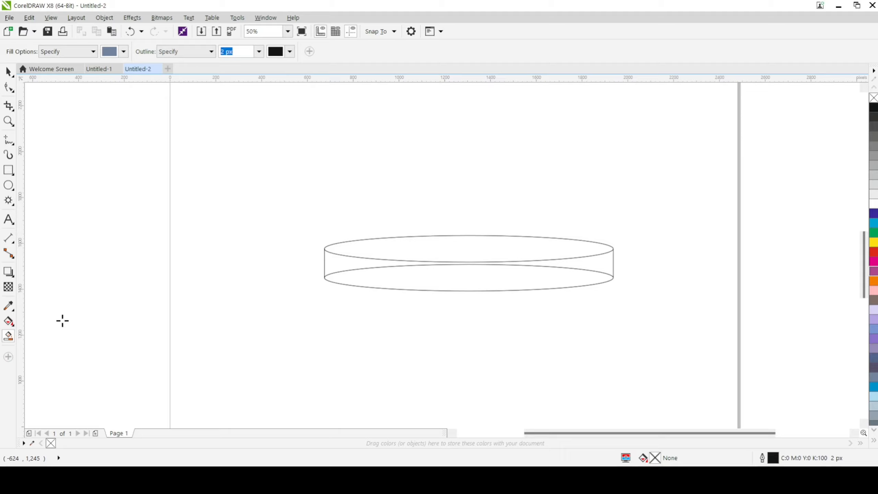
click(389, 283)
click(331, 265)
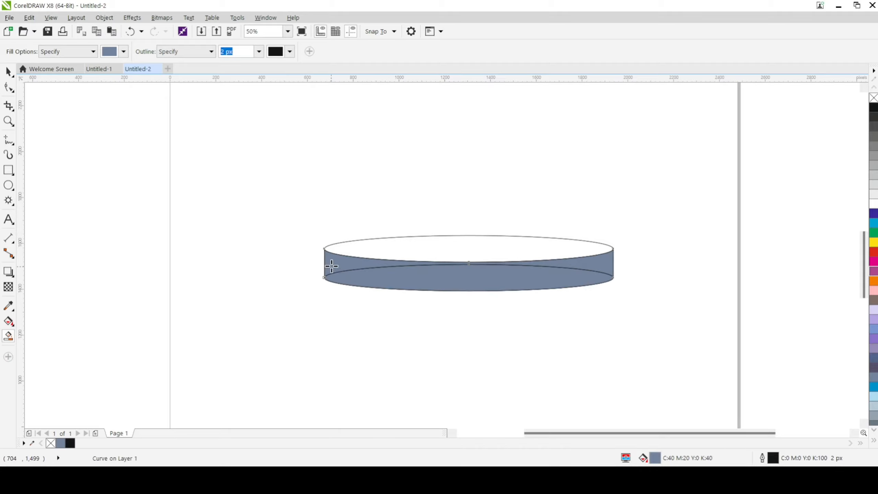
click(441, 244)
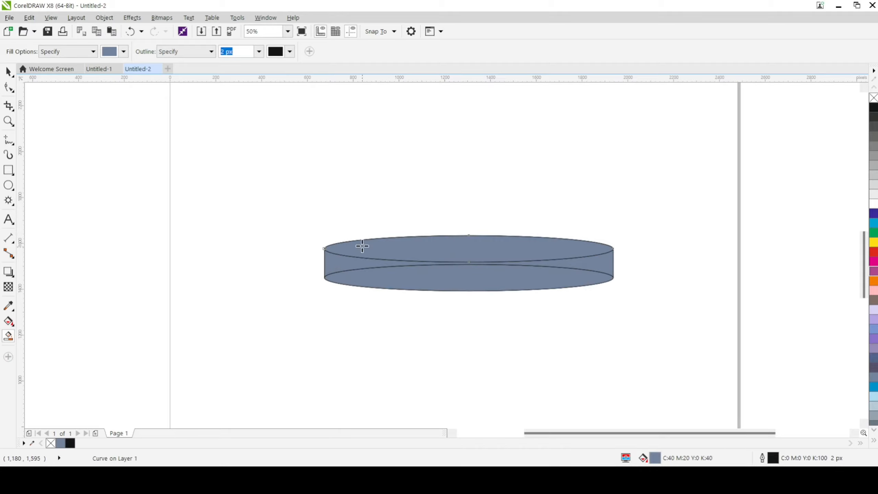
click(9, 73)
key(space)
click(425, 280)
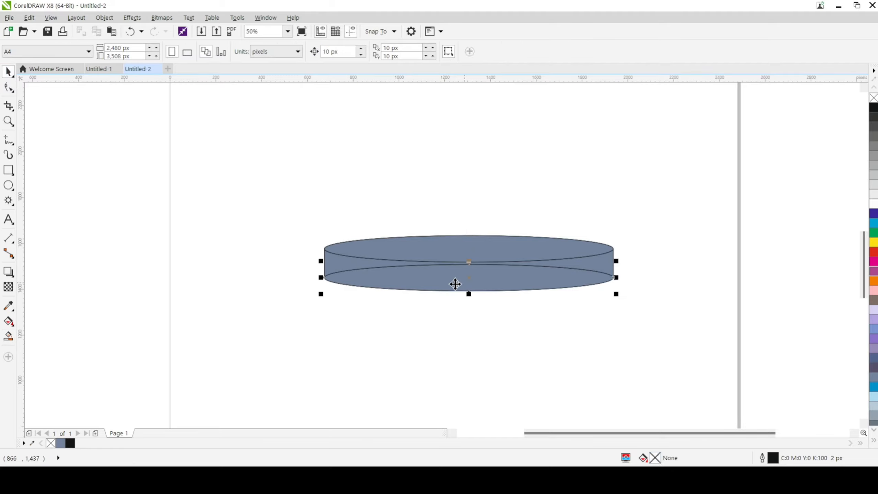
drag(458, 286, 310, 290)
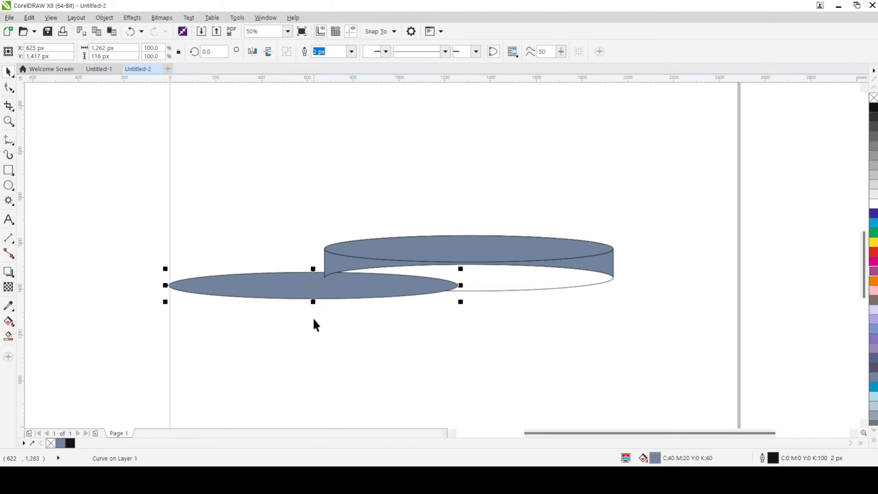
key(ctrl+z)
click(416, 303)
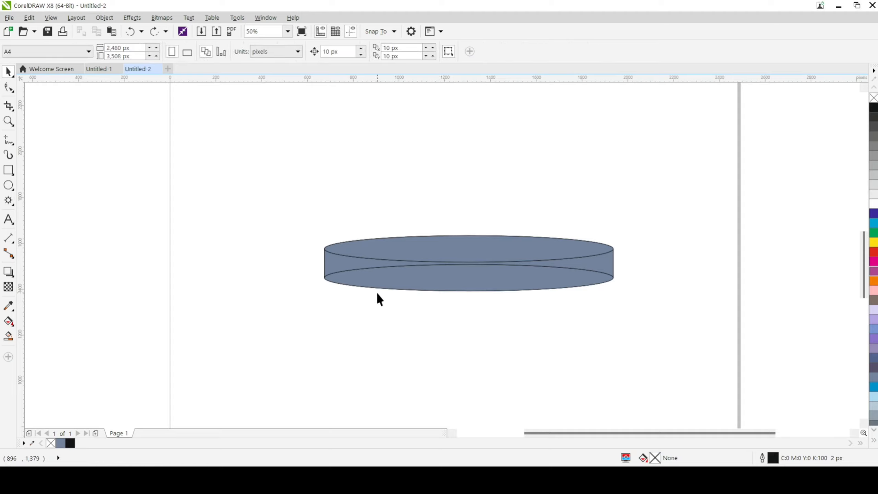
Weld the filled lower ellipse and the filled side band into one side shape
click(394, 265)
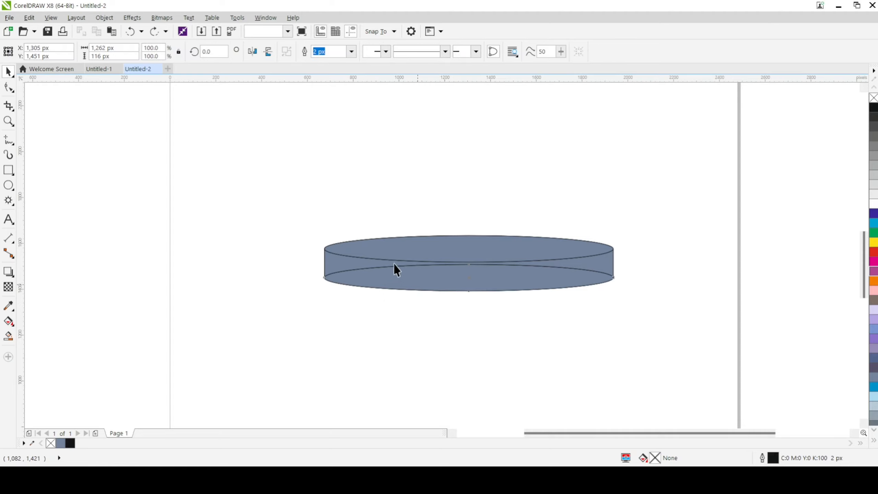
shift+click(332, 262)
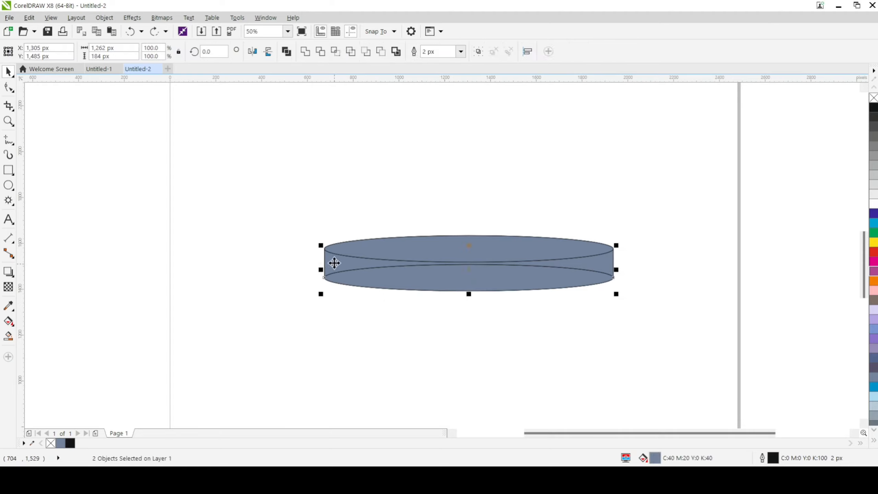
click(305, 53)
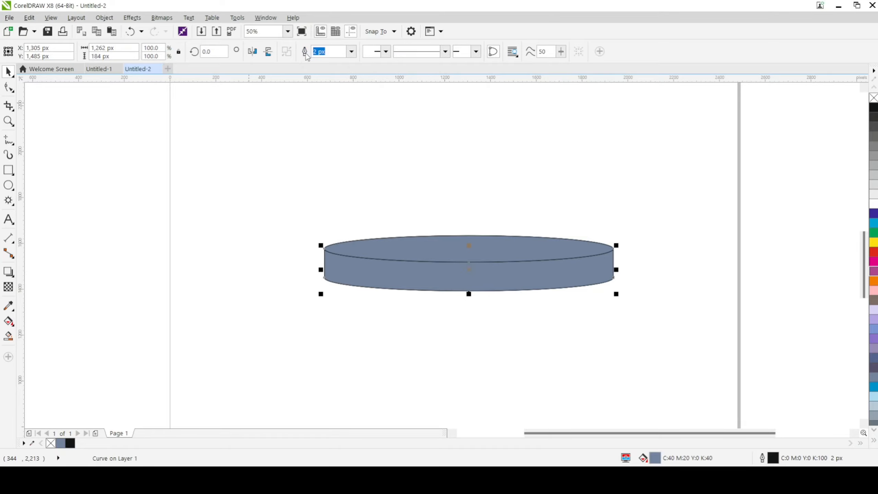
click(456, 345)
click(465, 279)
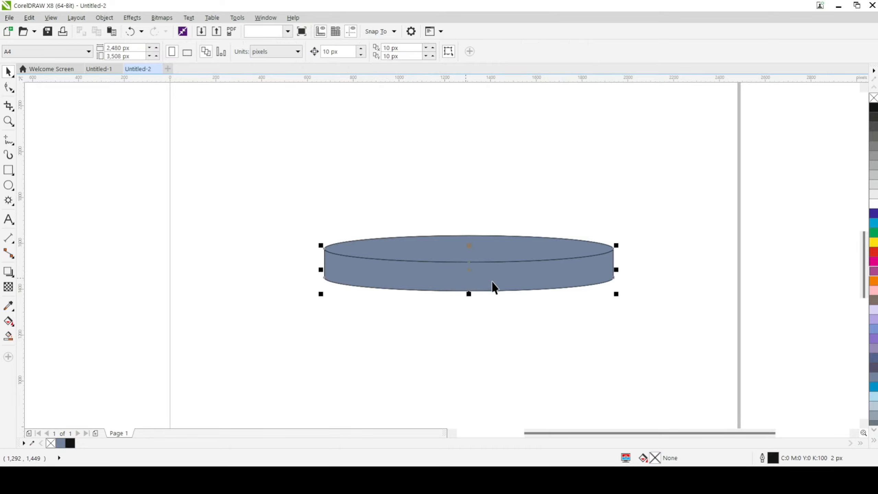
drag(500, 284, 454, 311)
key(ctrl+z)
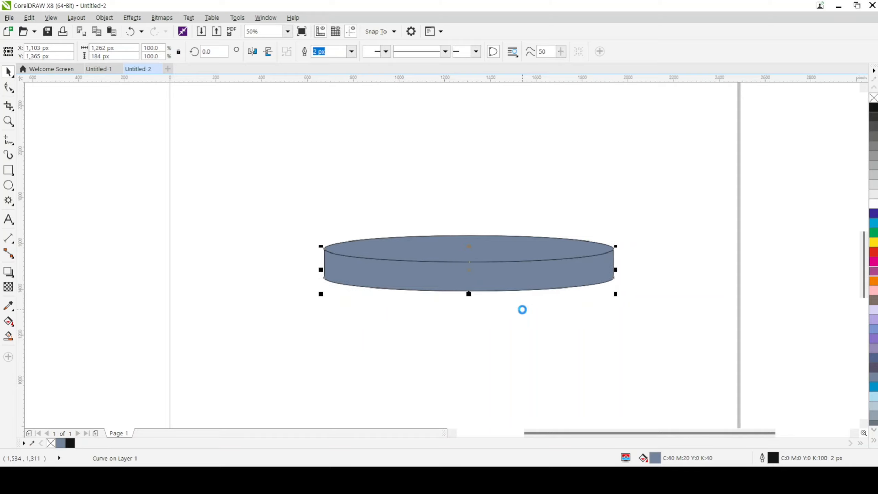
drag(276, 177, 674, 333)
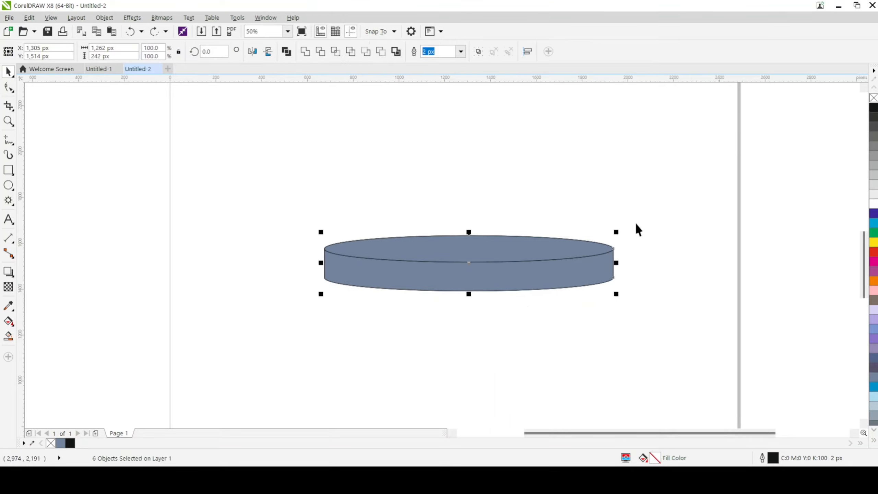
Recolour the disc's side shape dark grey and its top ellipse very light grey
click(500, 271)
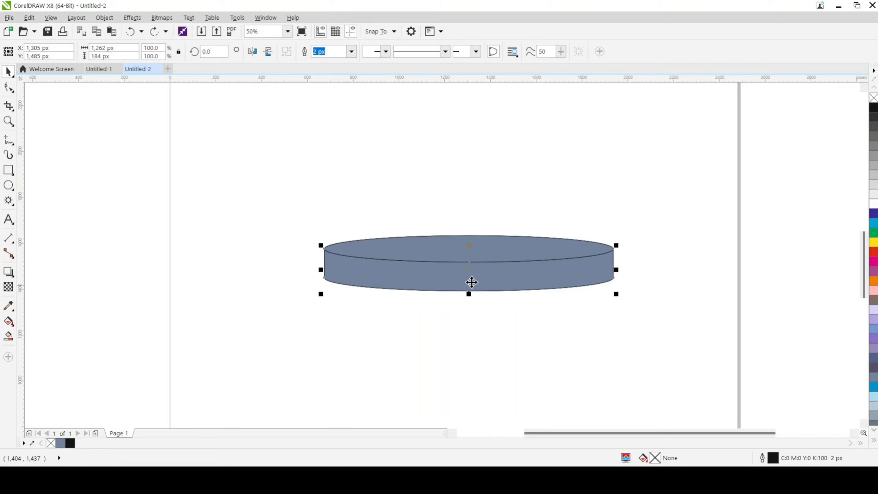
click(872, 147)
click(874, 138)
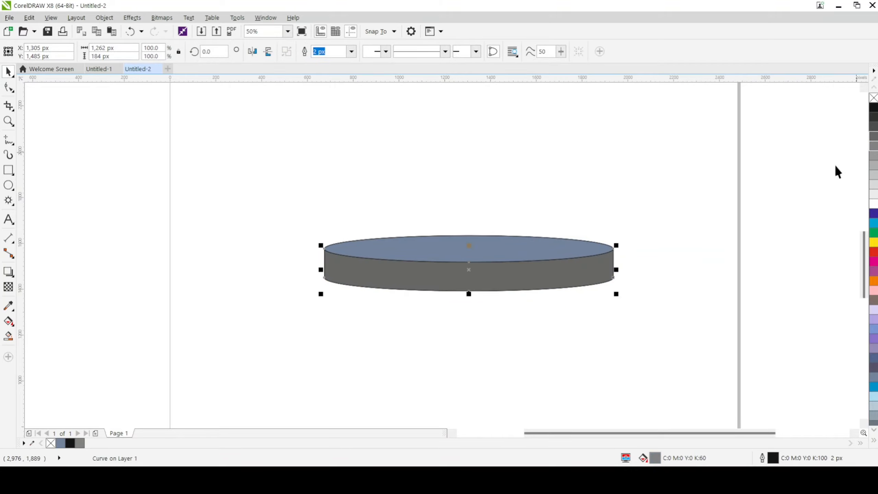
click(495, 248)
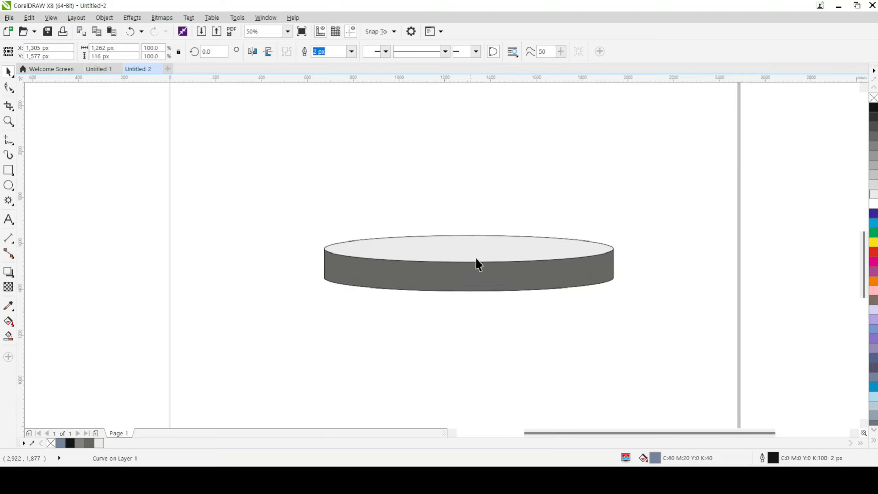
click(316, 218)
Select all the shapes of the disc and remove their outlines
drag(264, 191, 733, 344)
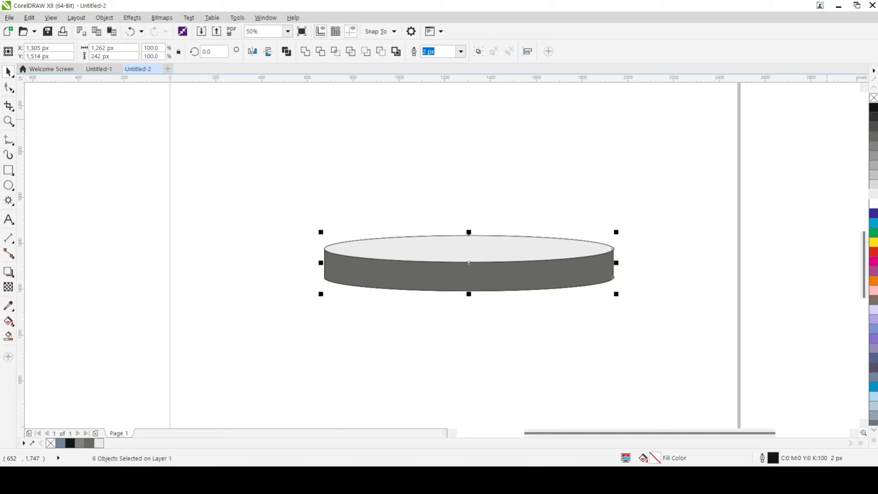
right_click(873, 98)
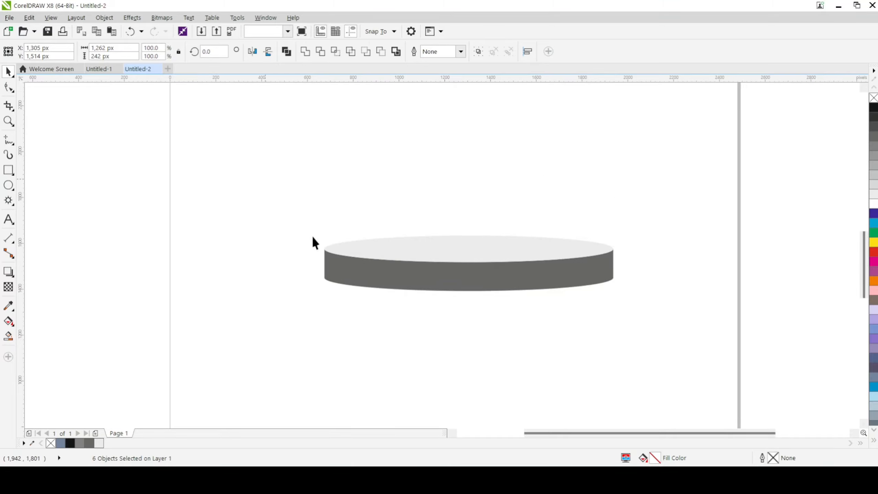
drag(265, 180, 675, 321)
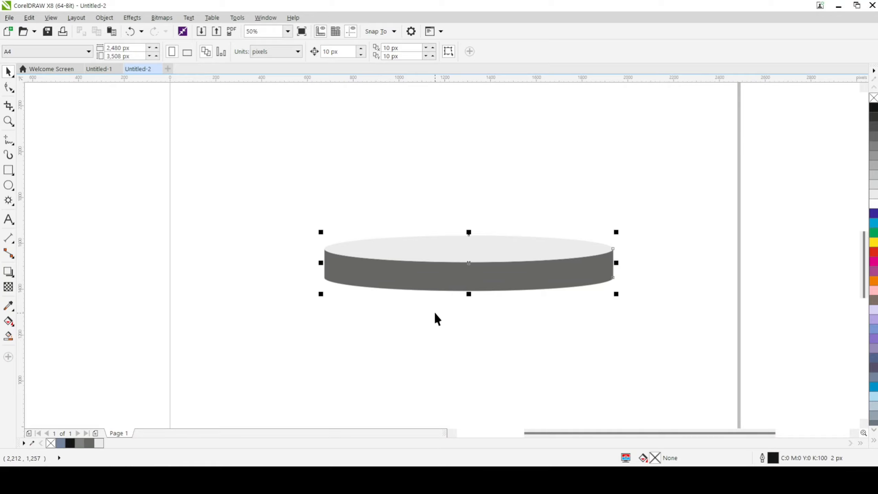
Apply a steep linear fountain fill to the disc's top ellipse and set the gradient's lower end colour to mid grey
click(414, 246)
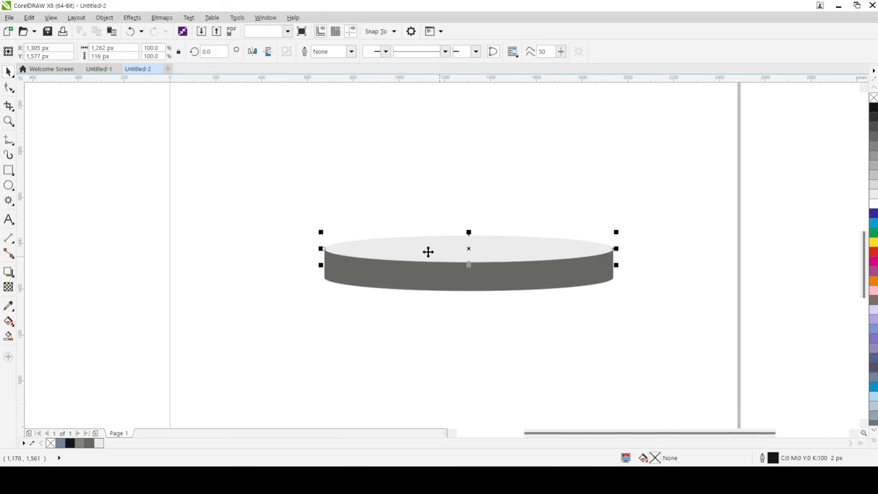
click(9, 321)
mouse_move(460, 242)
mouse_down()
mouse_move(465, 255)
mouse_move(485, 221)
mouse_up()
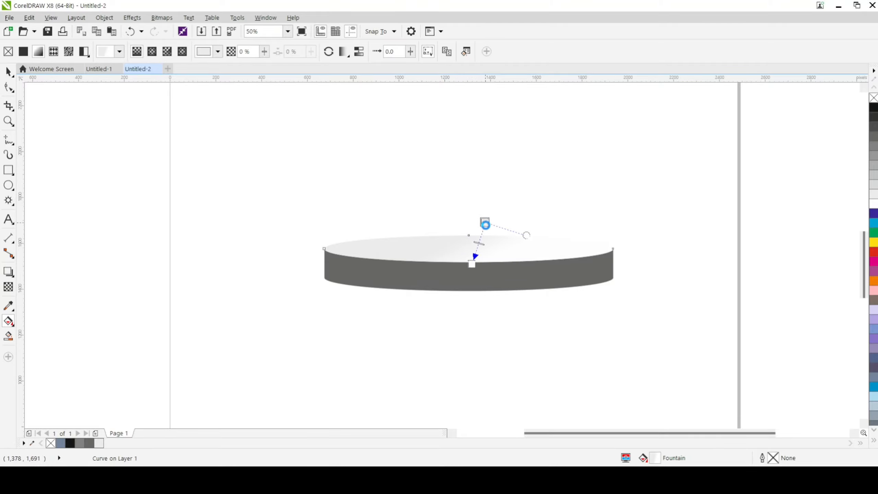
click(474, 262)
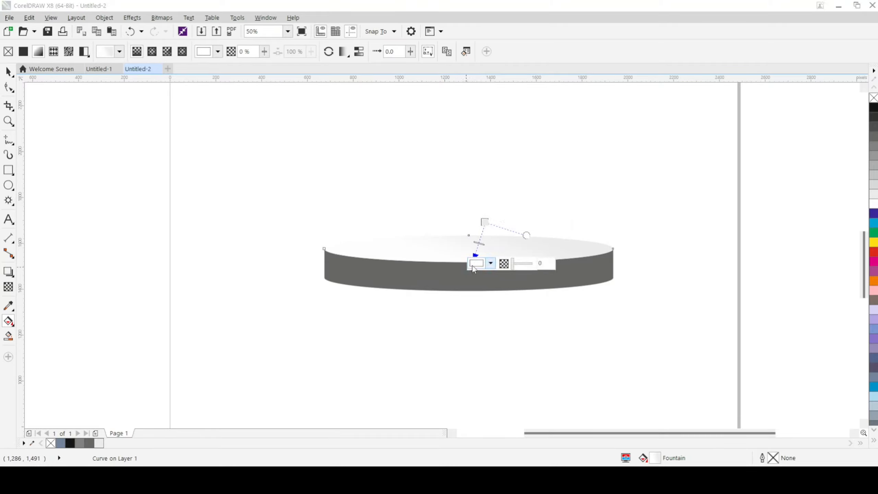
click(475, 335)
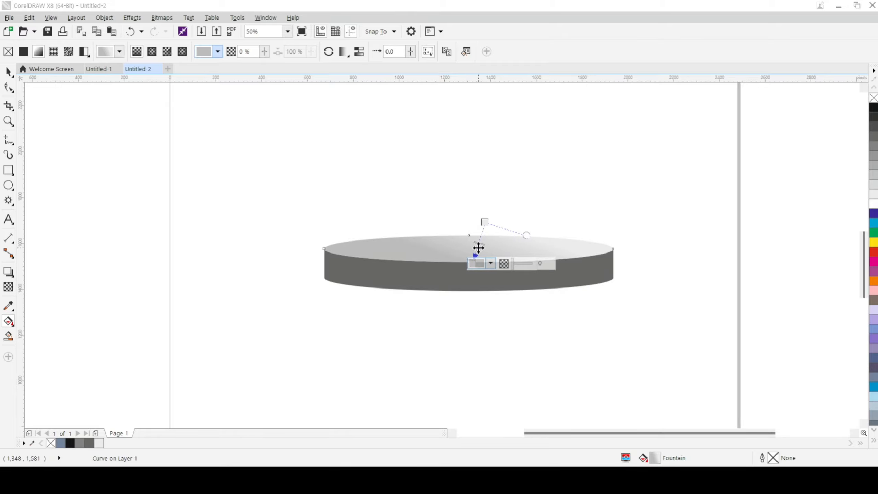
Reshape the linear gradient on the disc's top ellipse to shade softly from light grey to near white
drag(475, 249, 531, 237)
drag(339, 272, 275, 323)
click(259, 261)
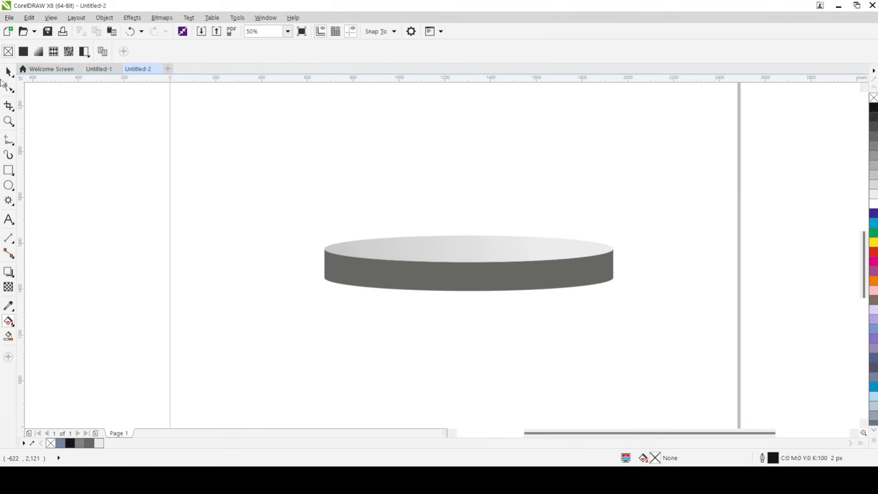
Group all six shapes of the disc and shift the group slightly down and to the right
click(8, 73)
drag(254, 185, 704, 338)
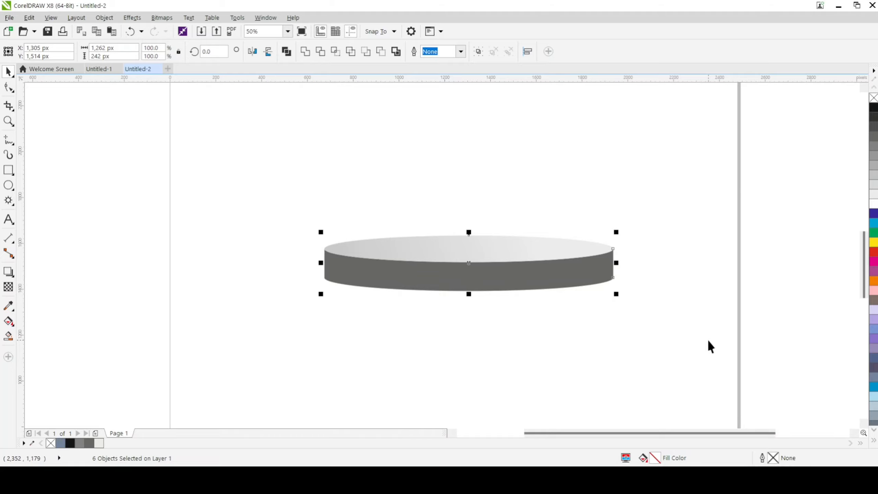
key(ctrl+g)
mouse_move(505, 266)
mouse_down()
mouse_move(321, 246)
mouse_move(521, 272)
mouse_up()
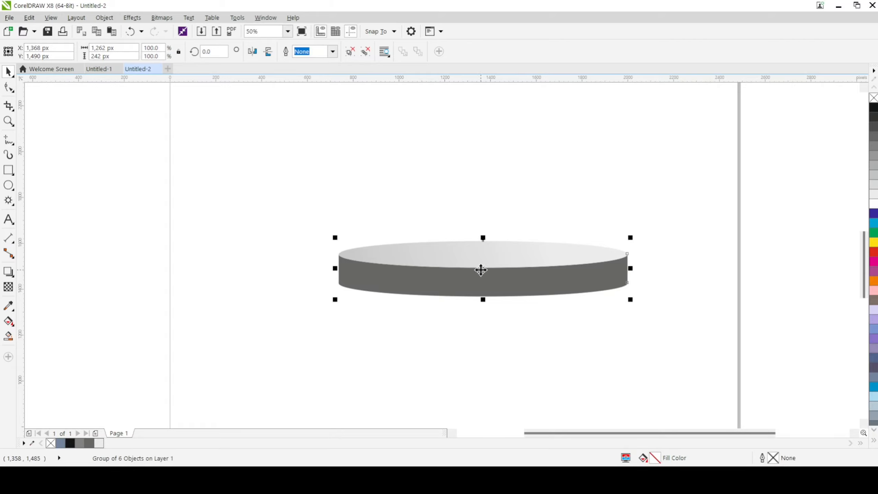
Duplicate the disc group straight above the original and scale the copy about its centre to 72.5%
drag(480, 268, 485, 221)
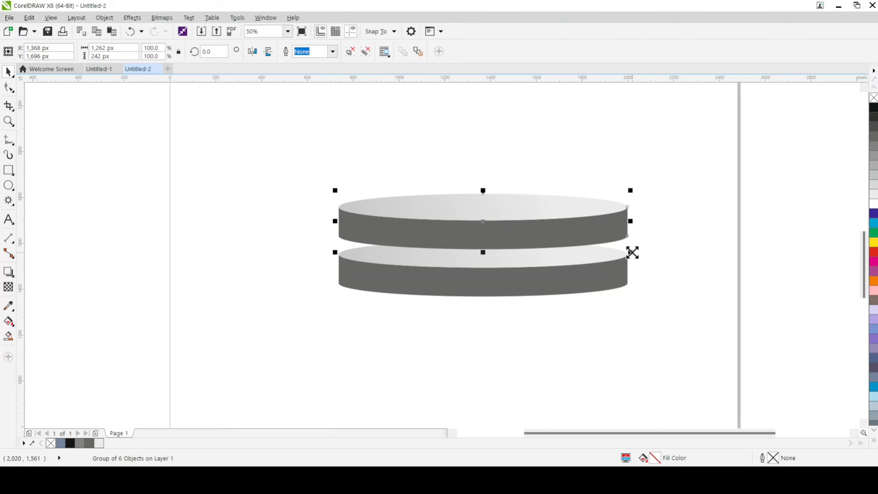
drag(632, 253, 591, 245)
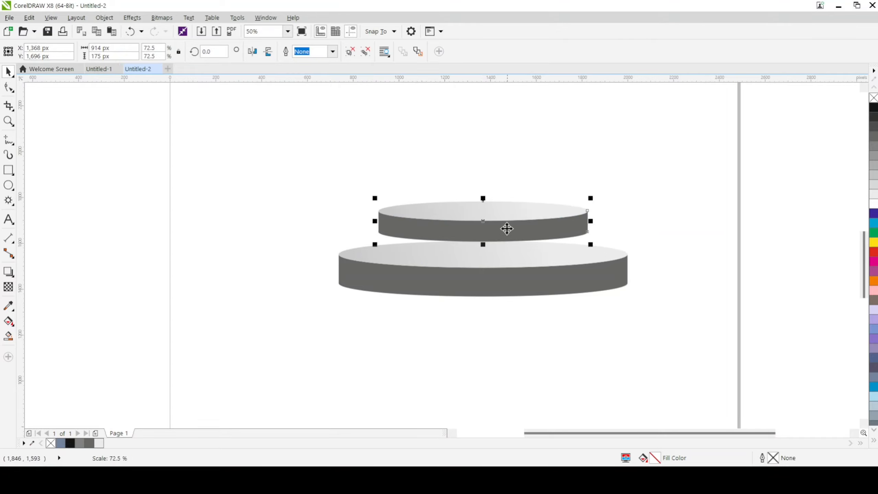
Lower the smaller disc in small increments to Y 1,616 px so it sits on the base disc
key(Down)
key(Down)
key(Down)
key(Down)
key(Down)
key(Down)
key(Down)
key(Down)
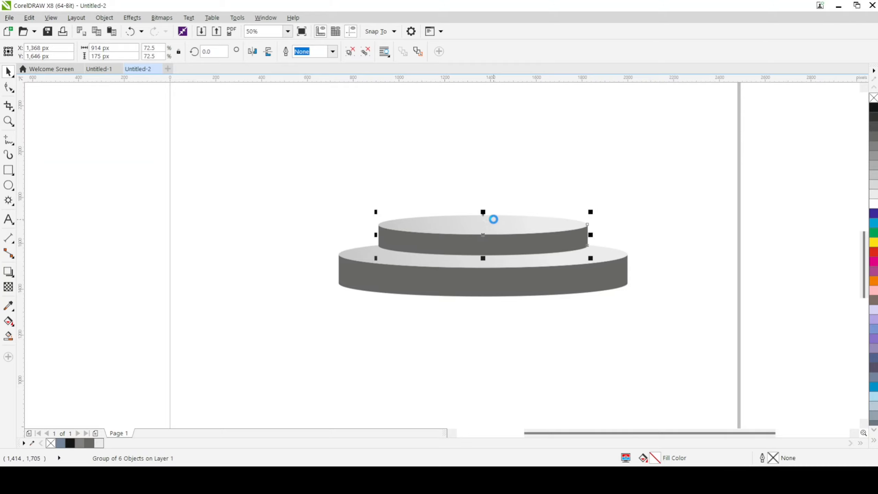
key(Down)
key(Up)
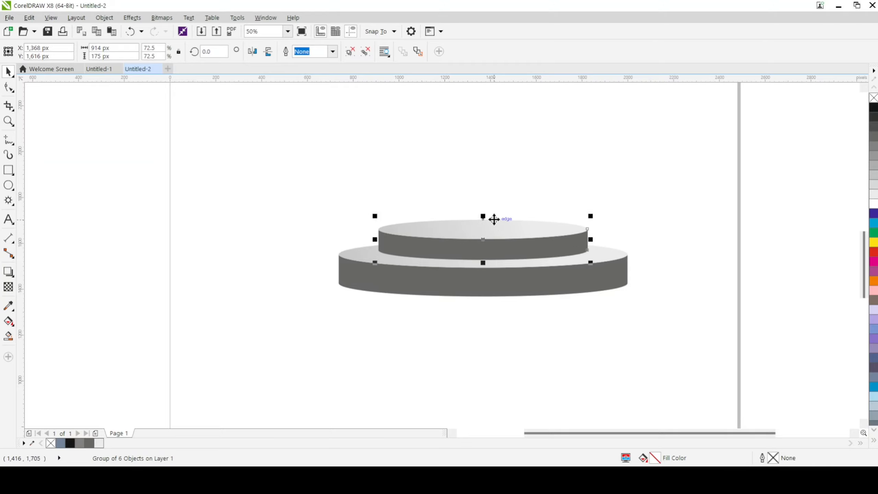
click(662, 227)
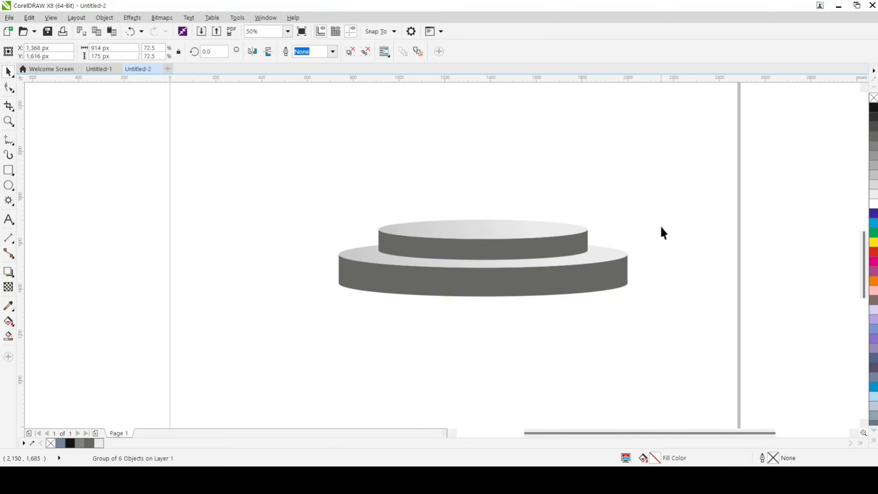
Ungroup the smaller upper disc into its separate shapes
click(488, 241)
click(453, 332)
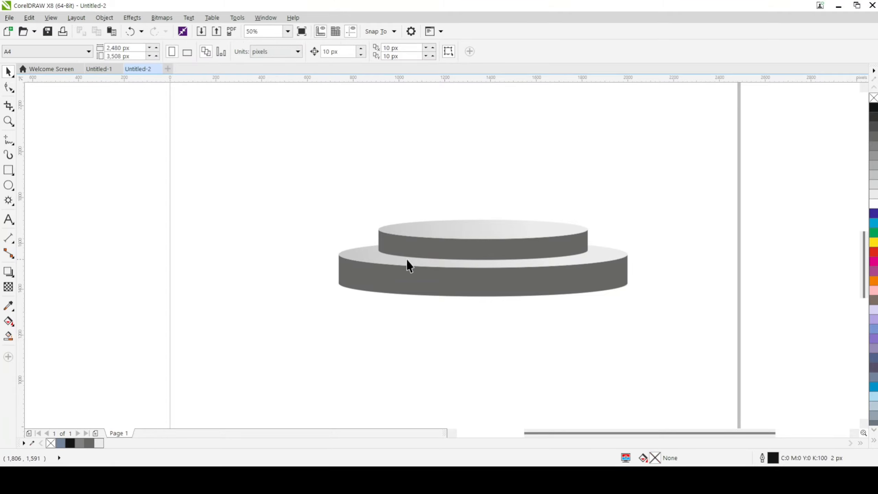
click(458, 237)
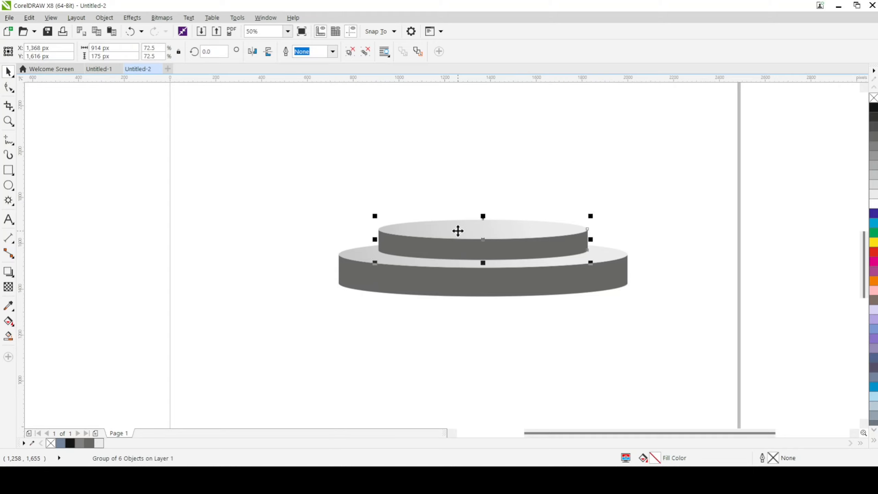
right_click(459, 237)
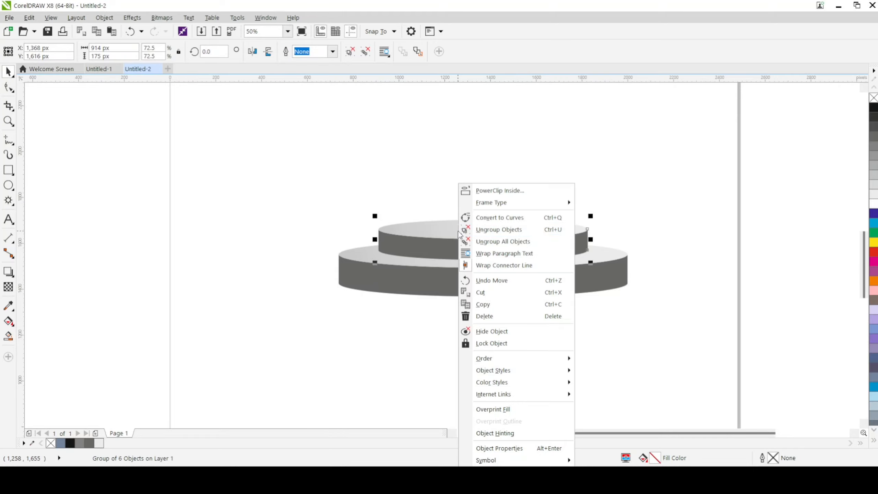
click(504, 230)
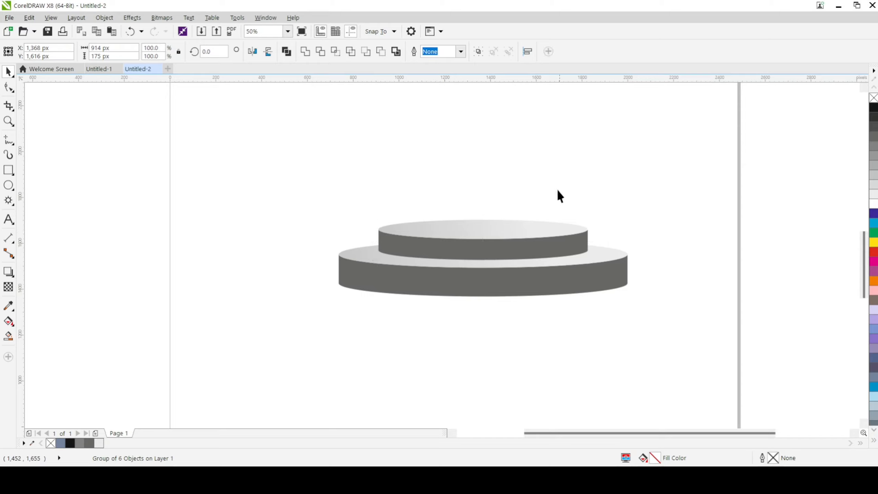
Duplicate the upper disc's top ellipse straight down onto the base disc and fill the copy black
click(472, 227)
click(485, 226)
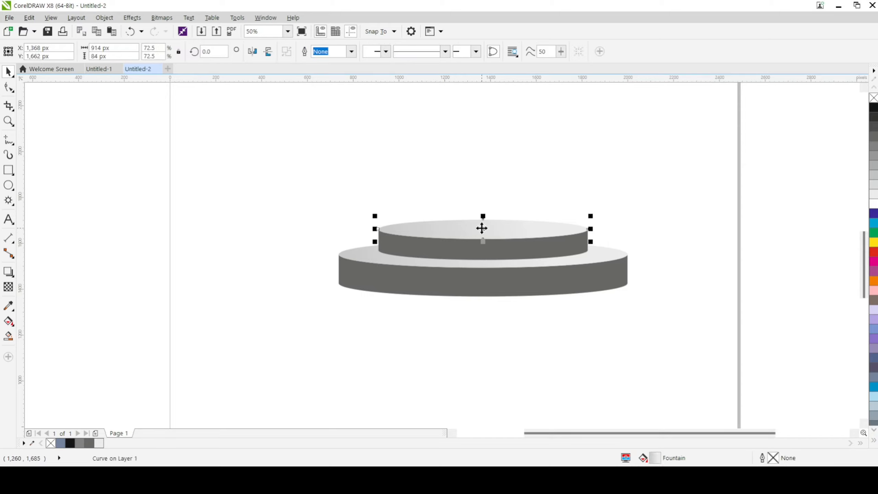
drag(483, 228, 484, 258)
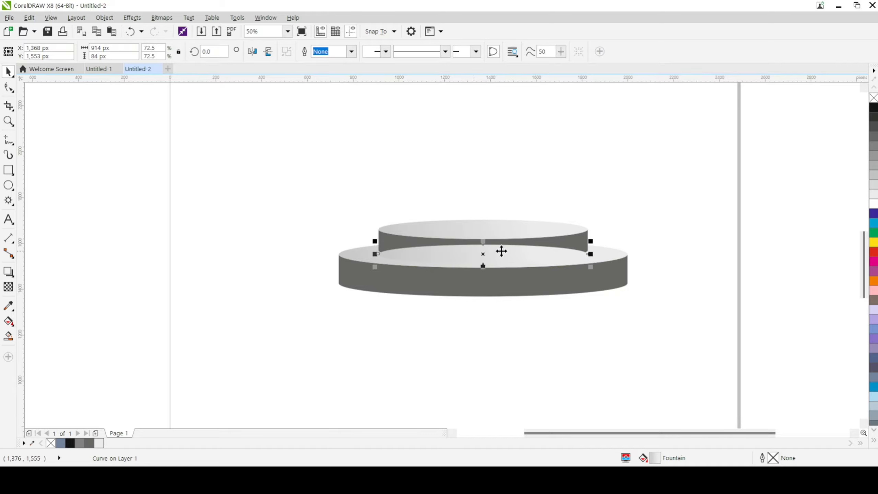
click(873, 108)
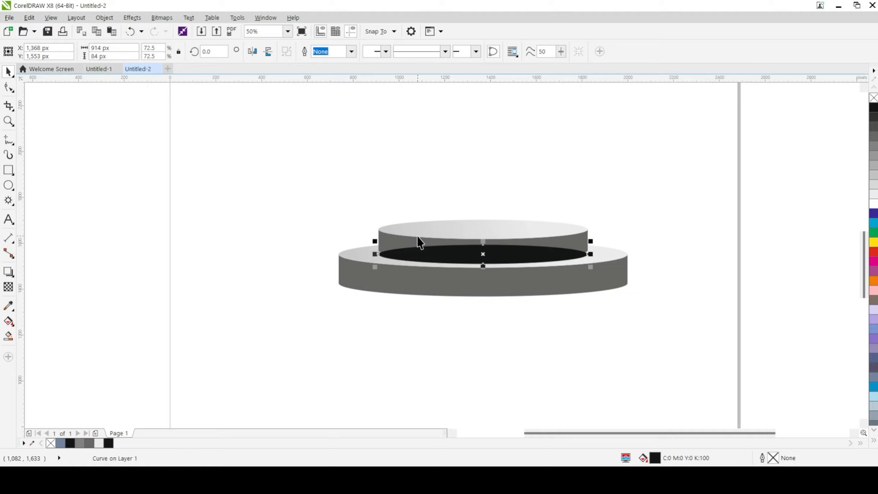
Order the black ellipse behind the upper disc's side and enlarge it from its centre to about 1,033 px wide
key(ctrl+Page_Down)
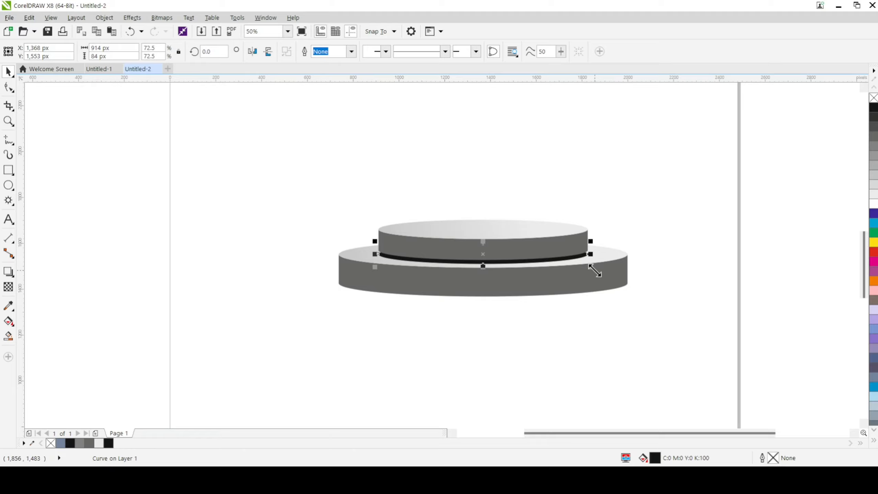
drag(595, 270, 610, 273)
drag(610, 272, 609, 274)
click(668, 223)
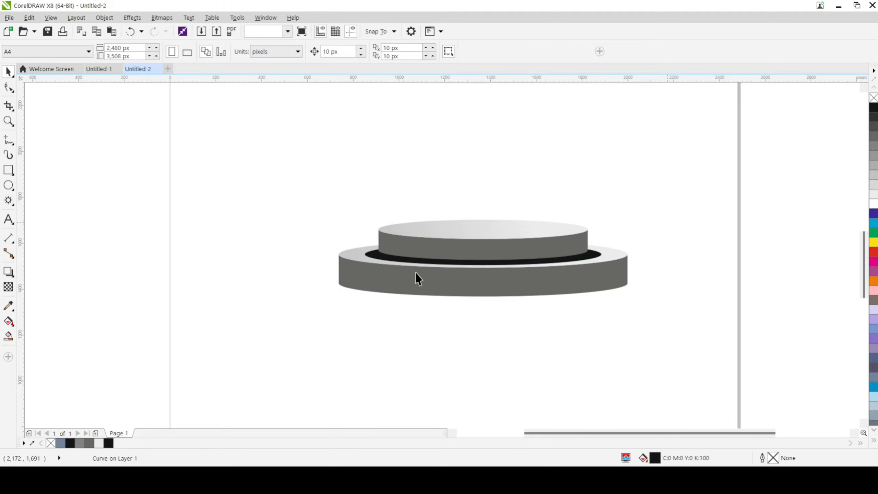
Convert the black ellipse beneath the upper disc to a bitmap
click(383, 258)
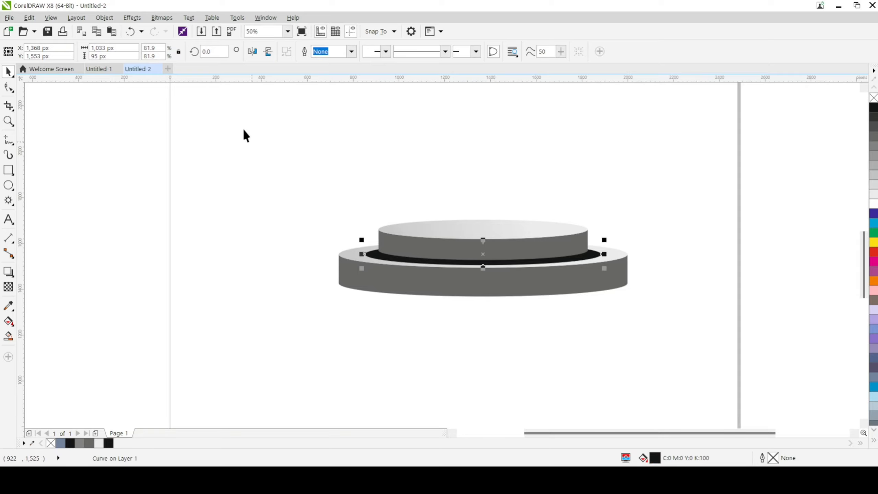
click(169, 19)
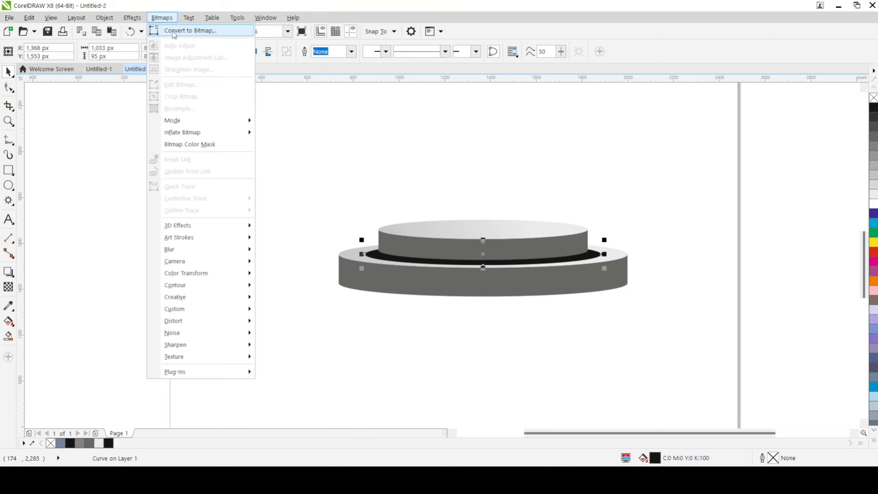
click(174, 31)
click(405, 292)
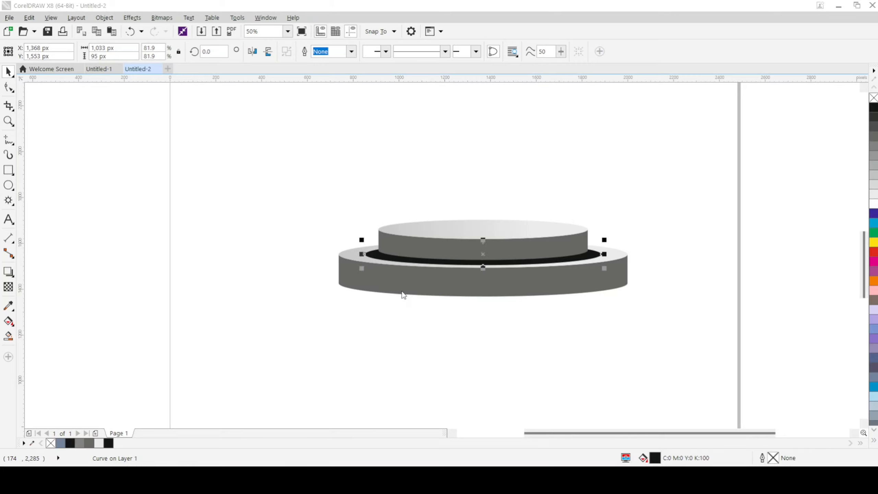
Apply a Gaussian Blur with a radius of 16 pixels to the black ellipse bitmap
click(161, 19)
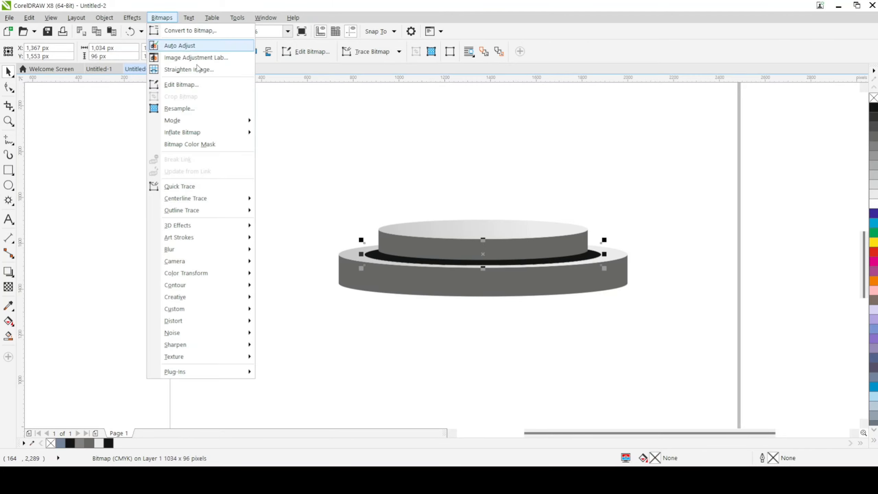
mouse_move(236, 254)
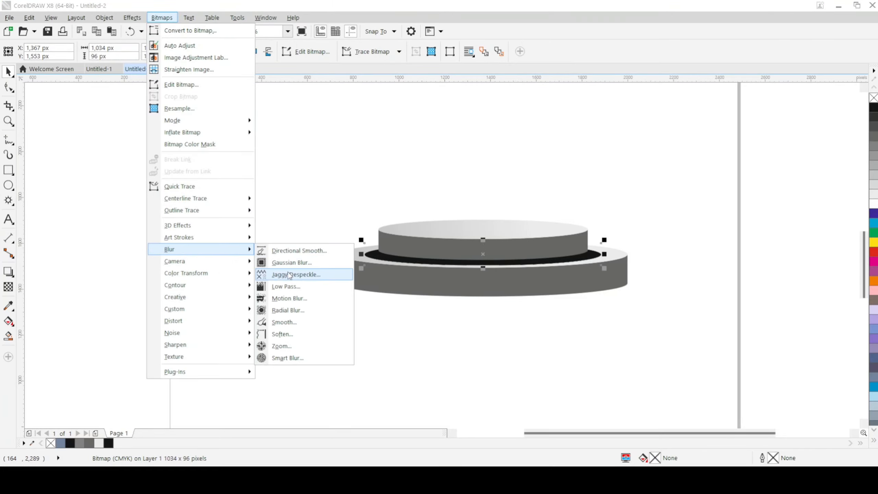
click(294, 265)
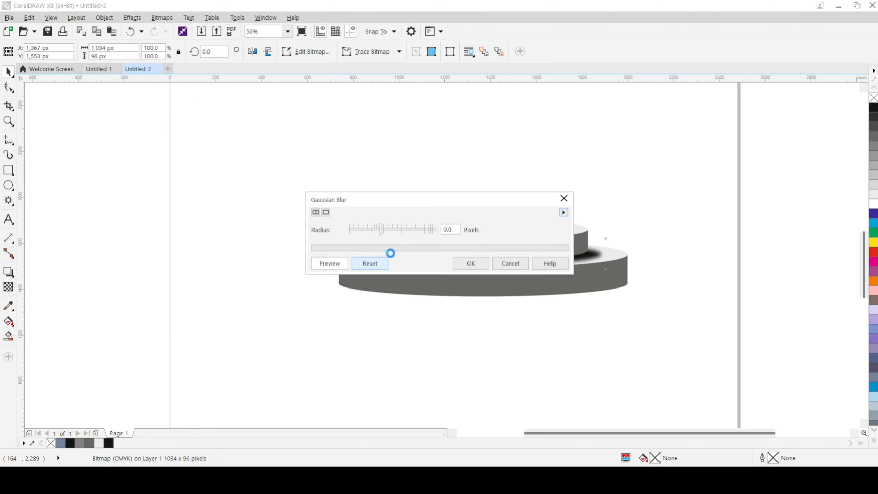
drag(405, 206, 293, 327)
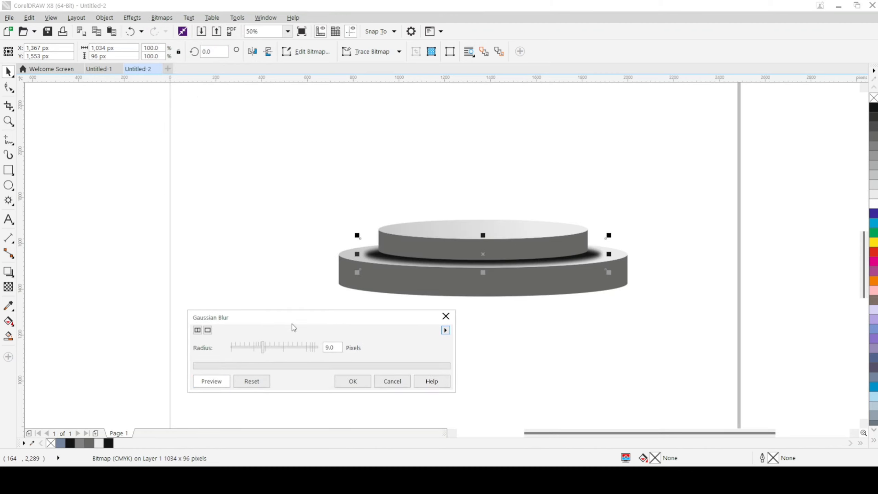
click(281, 348)
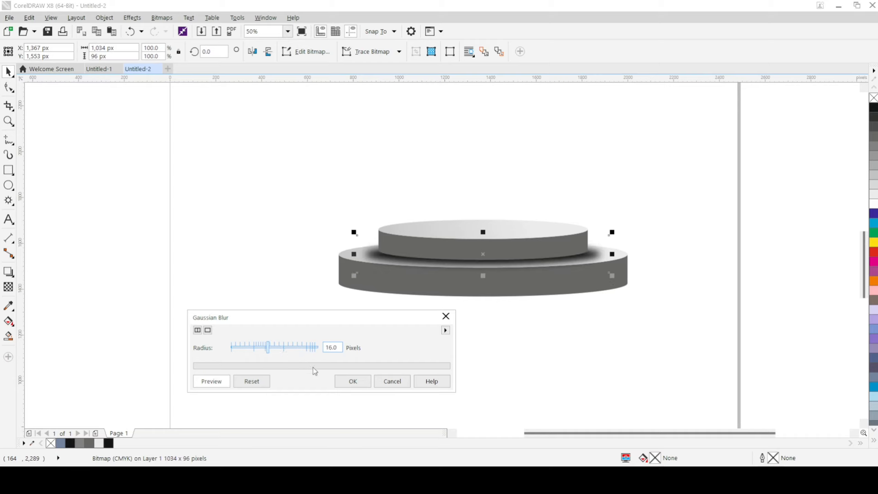
click(346, 381)
click(280, 268)
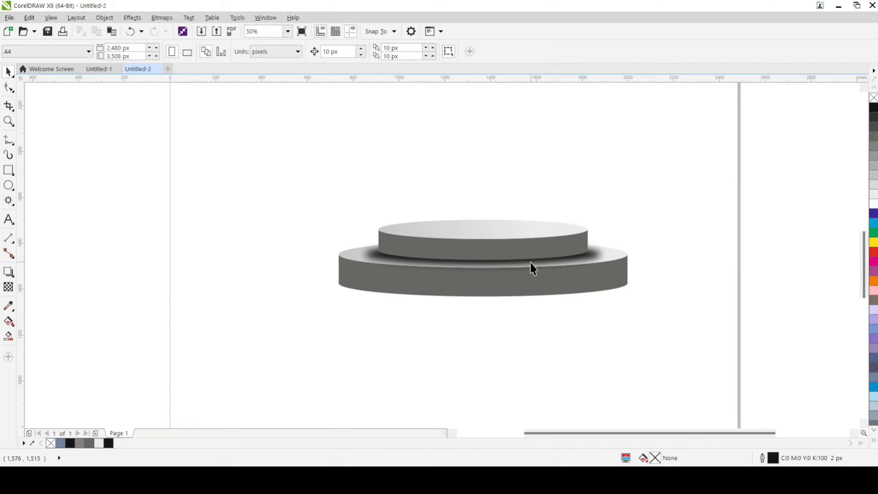
Nudge the blurred shadow up to Y 1,563 px beneath the upper disc
click(388, 259)
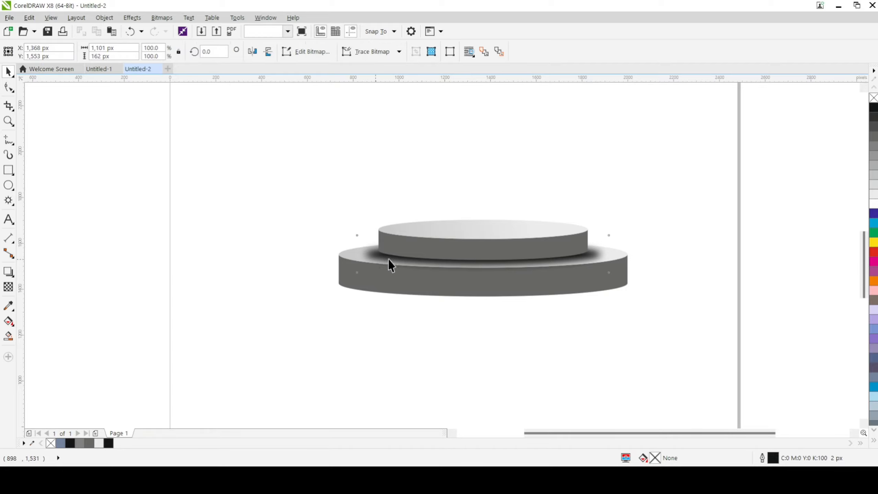
key(Up)
key(Up)
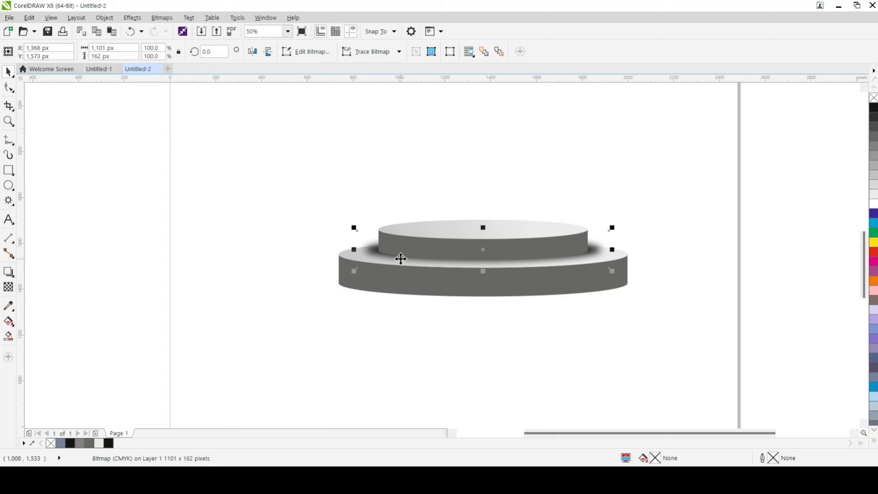
key(Down)
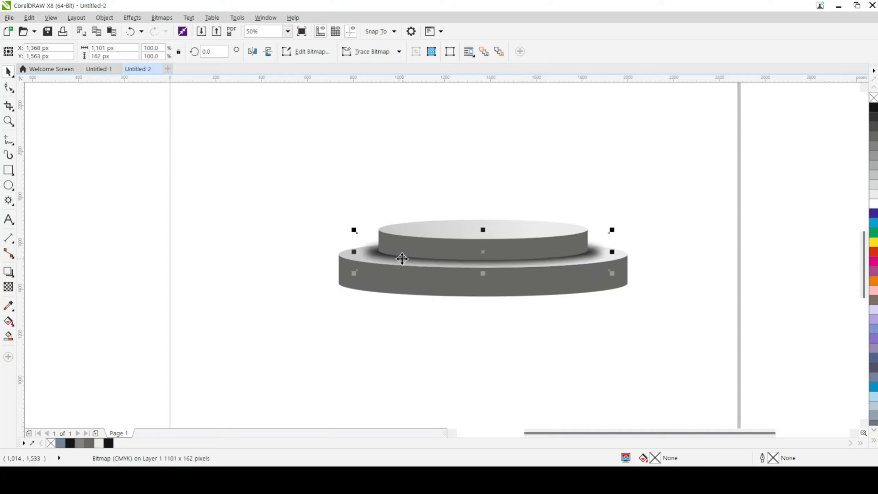
click(456, 172)
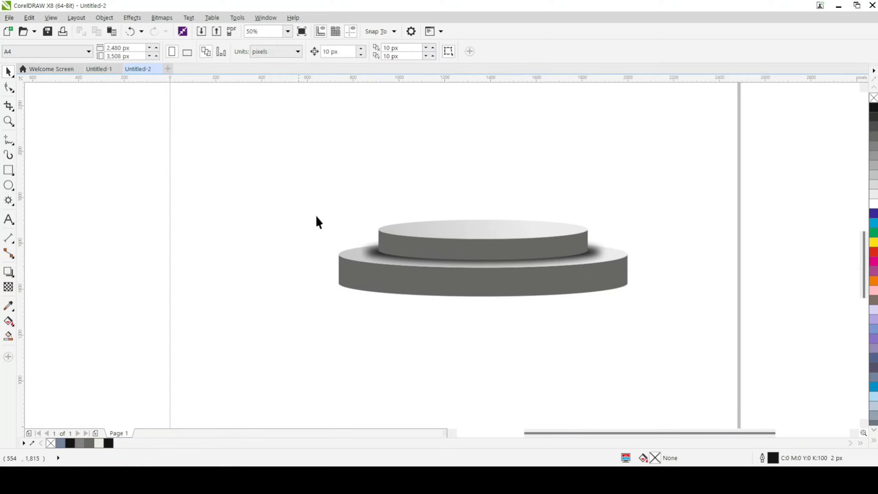
Create a centred copy of the upper disc's top ellipse about 449 px wide and fill it red
click(470, 234)
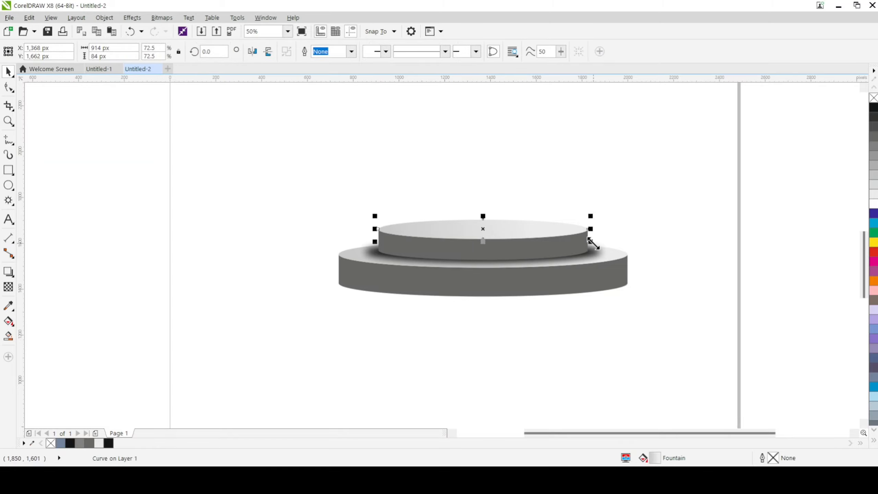
mouse_move(592, 243)
mouse_down()
mouse_move(574, 235)
mouse_move(580, 239)
mouse_up()
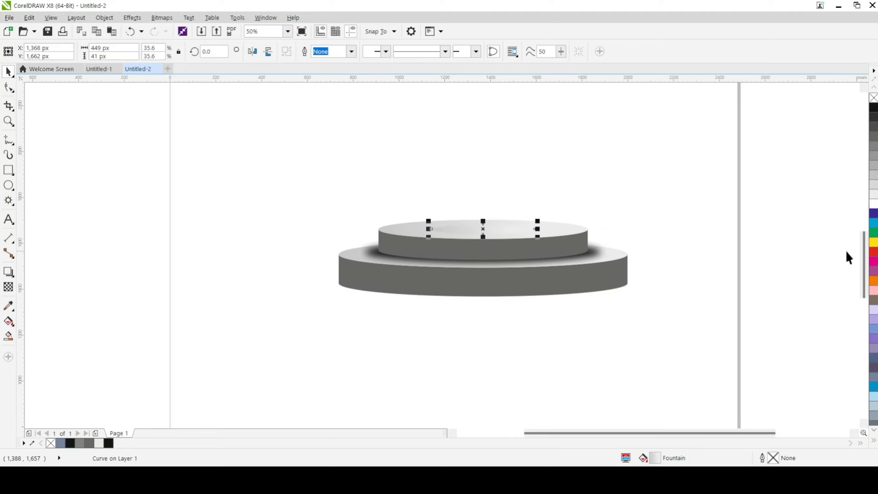
click(874, 252)
click(663, 186)
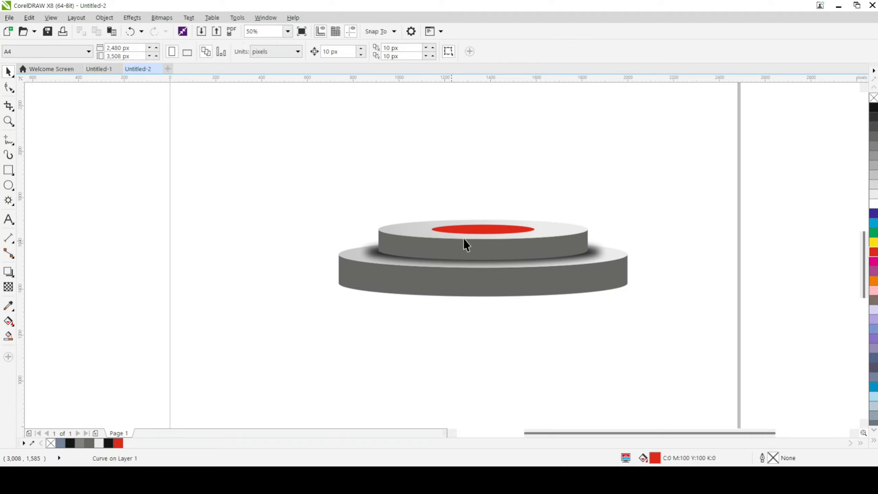
Enlarge the red ellipse on the upper disc from its centre to about 612 px wide
click(482, 229)
drag(536, 235, 556, 245)
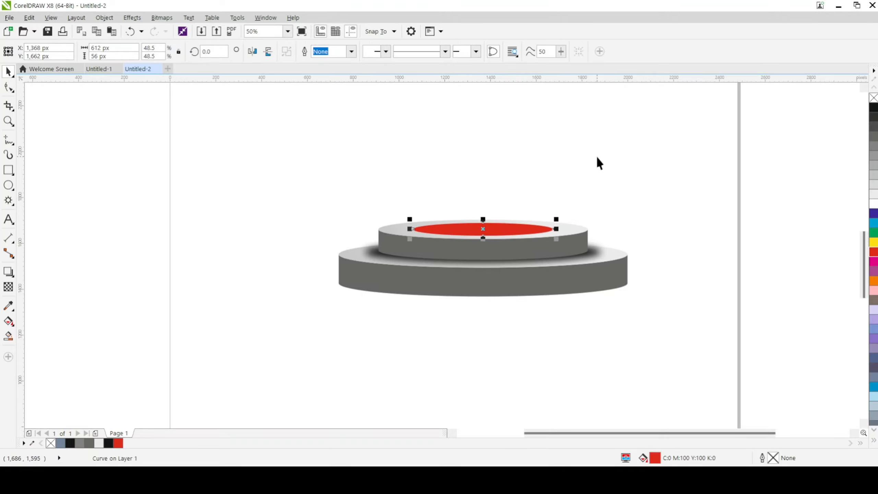
click(598, 159)
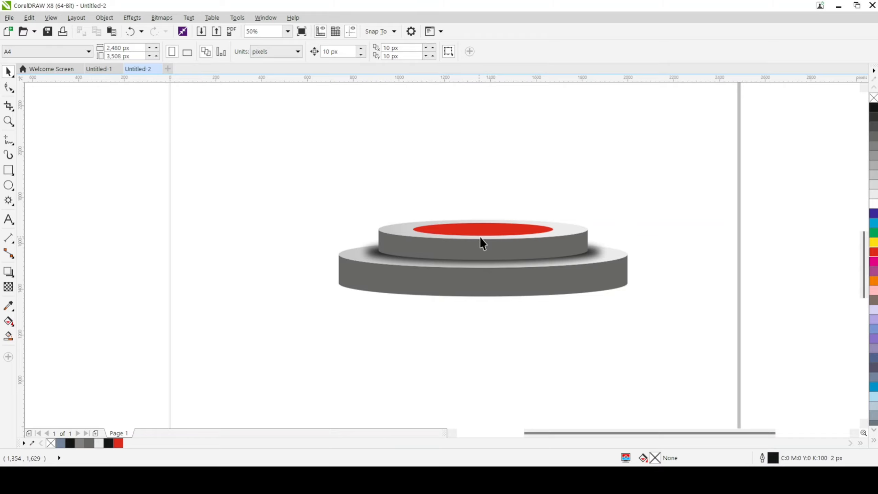
Group all the podium objects and convert the group to curves
drag(238, 147, 687, 322)
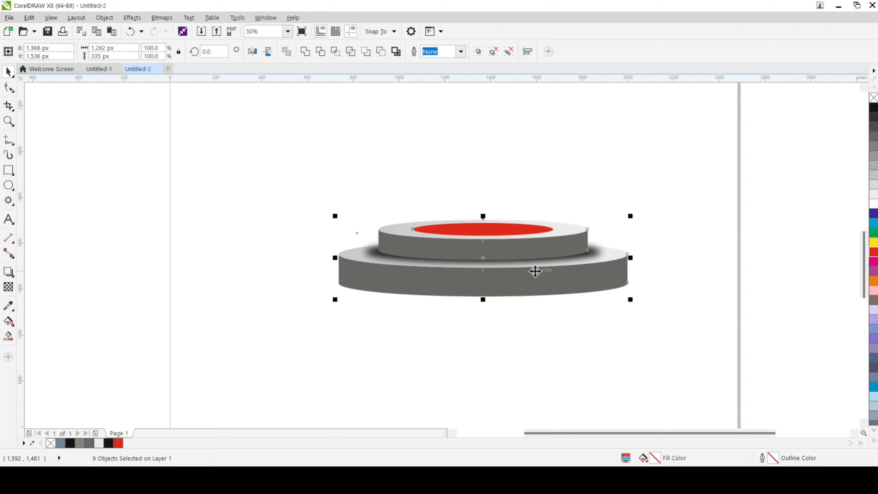
key(ctrl+g)
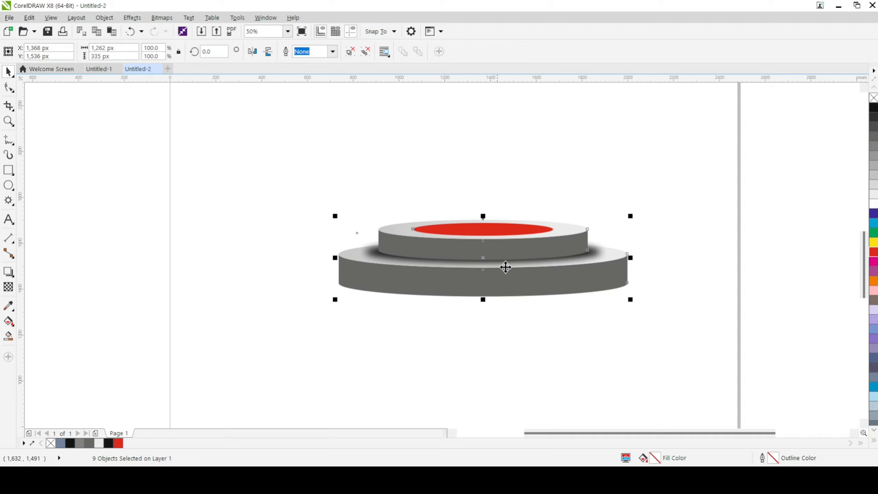
right_click(508, 266)
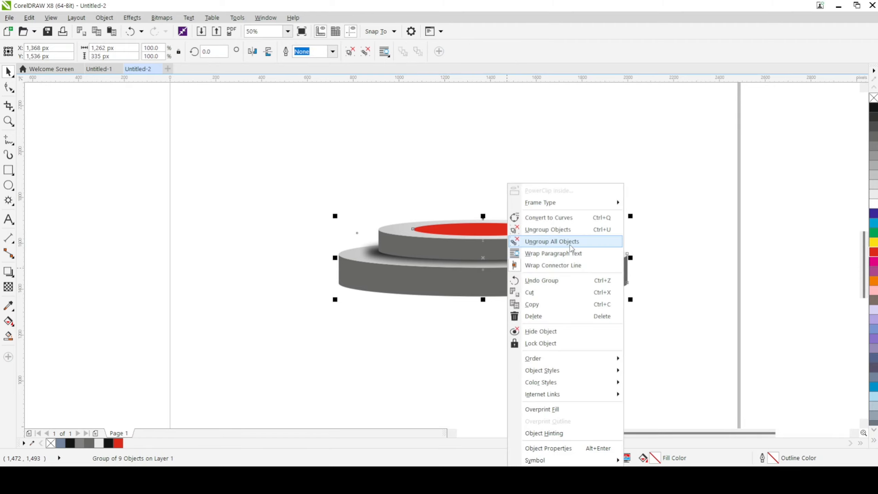
click(563, 218)
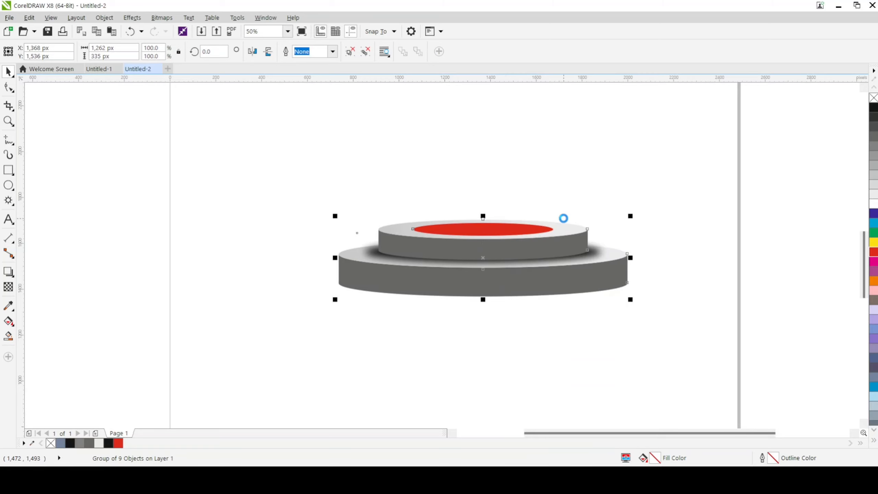
click(528, 355)
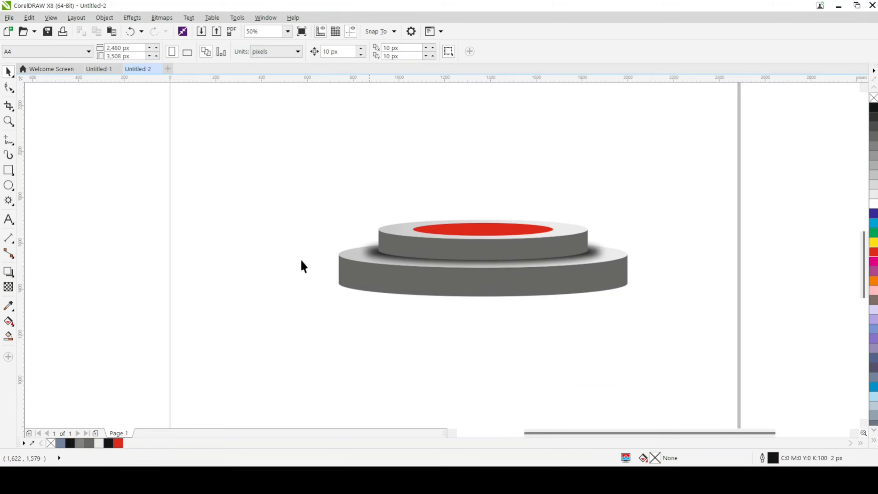
Draw an open stepped line with the Pen tool from the red ellipse down the left front of both tiers, about 165 × 408 px
click(12, 142)
click(8, 146)
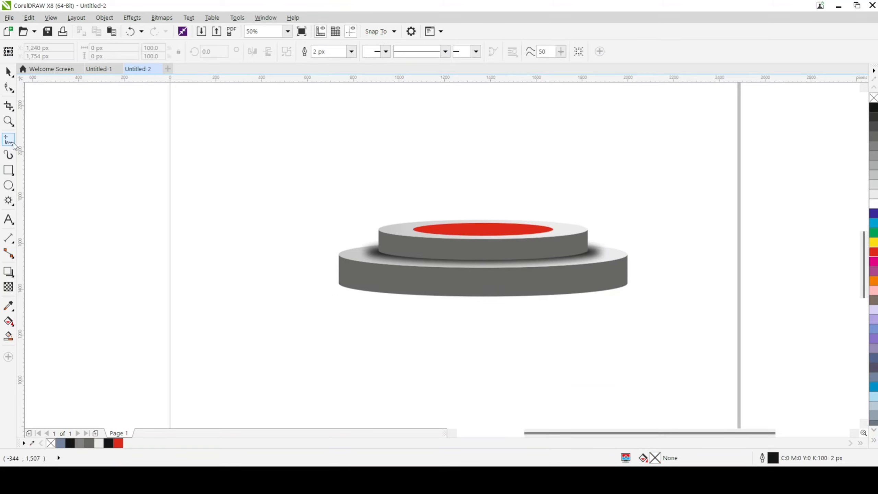
click(15, 150)
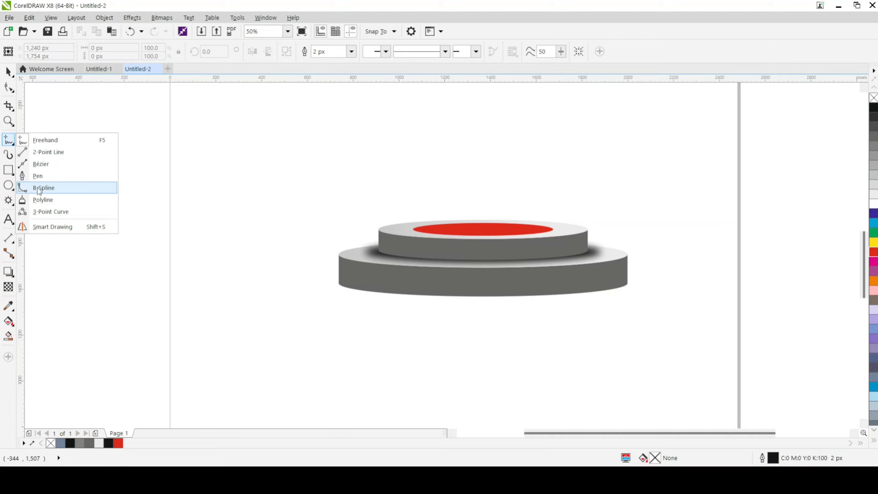
click(46, 176)
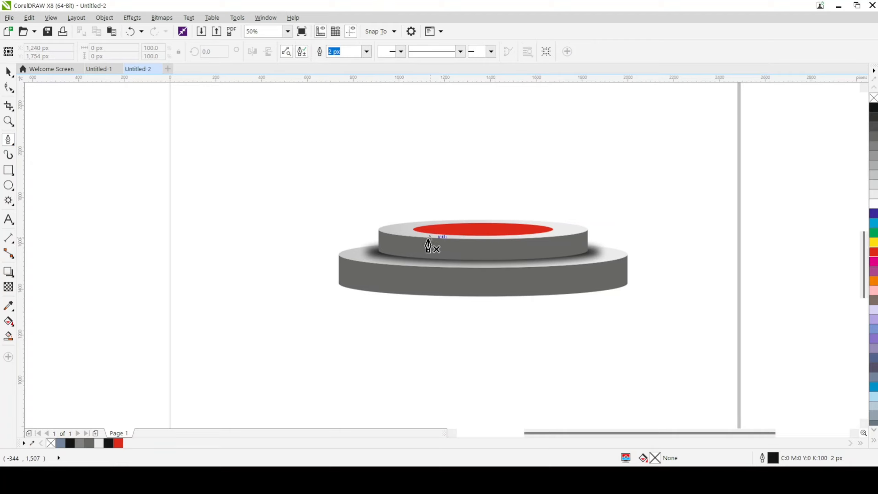
scroll(447, 242, up, 2)
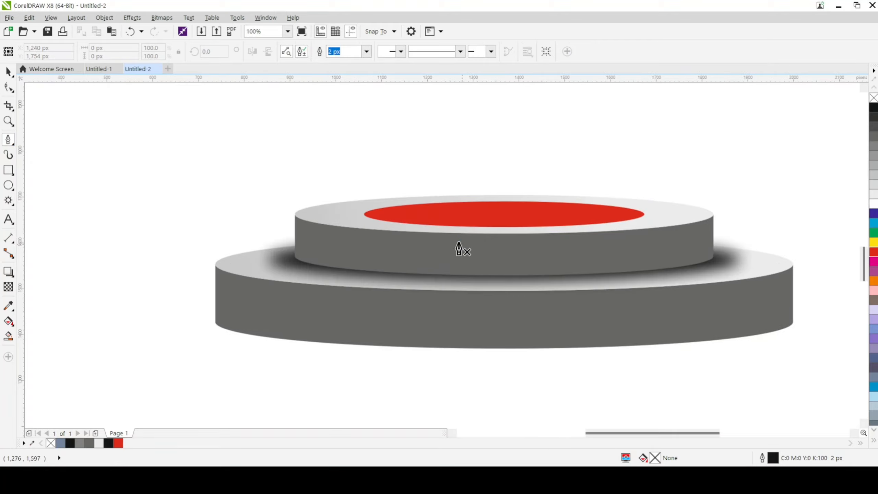
click(438, 226)
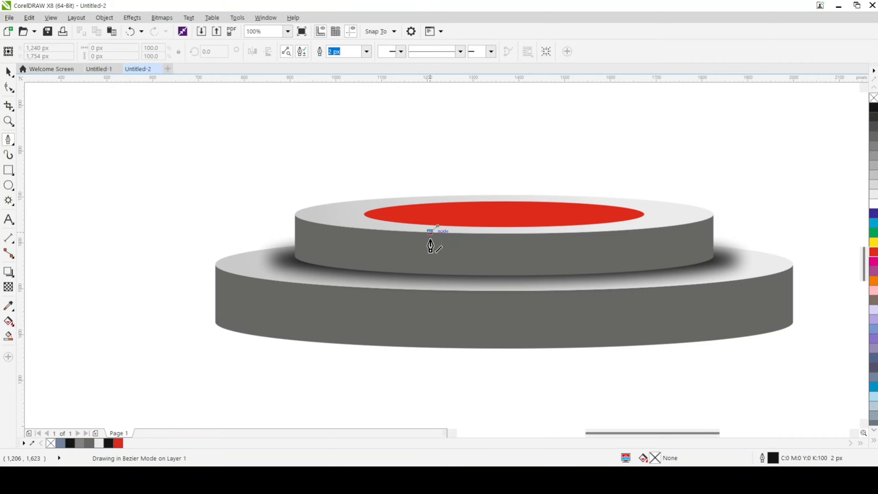
click(432, 231)
click(428, 276)
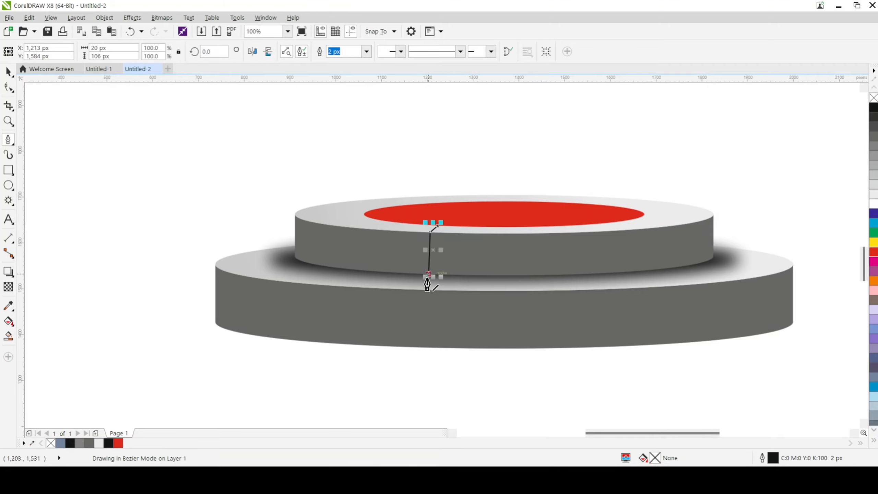
click(413, 289)
click(410, 347)
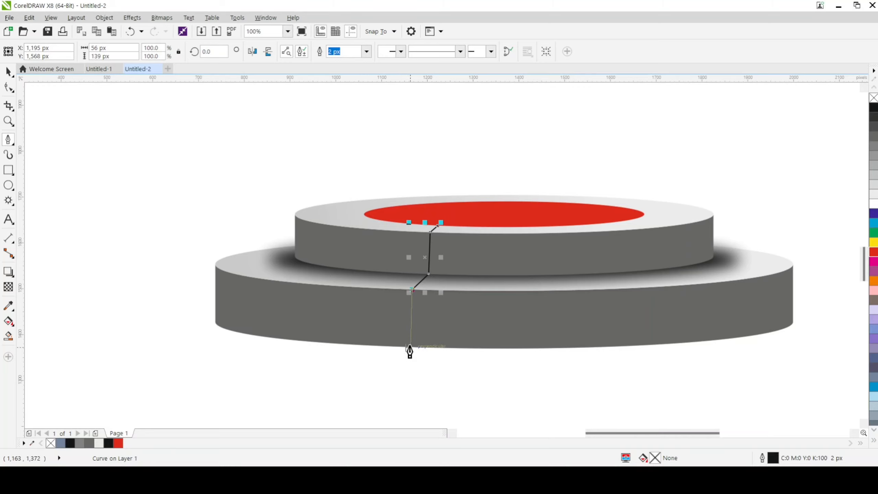
click(362, 413)
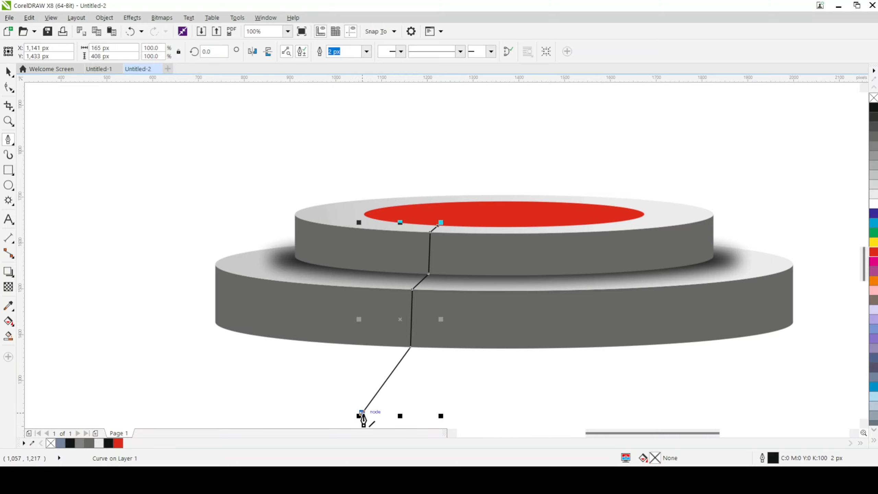
double_click(362, 413)
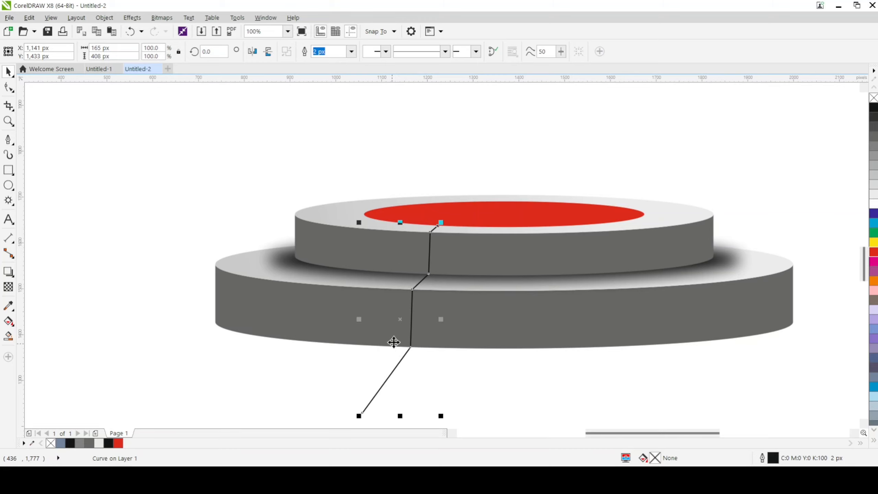
Place a horizontally mirrored copy of the stepped line on the right front of the podium at X 1,622 px
mouse_move(400, 319)
mouse_down()
mouse_move(474, 329)
mouse_move(563, 315)
mouse_move(555, 312)
mouse_up()
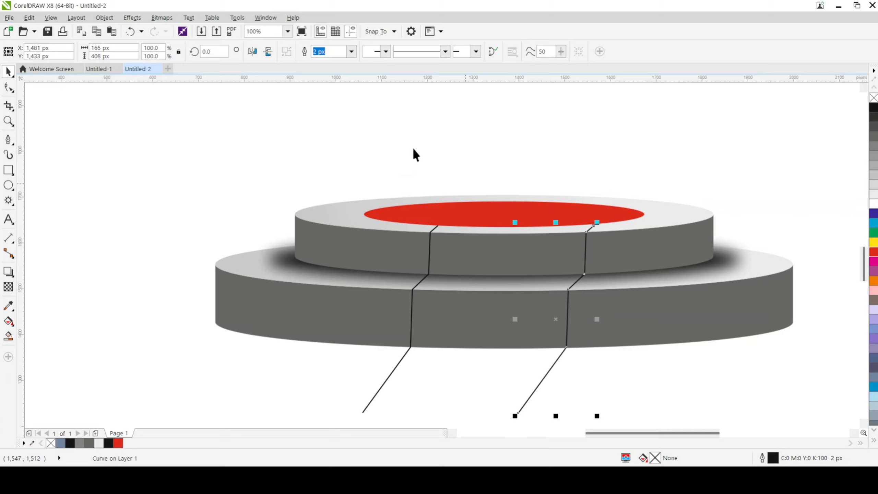
click(252, 53)
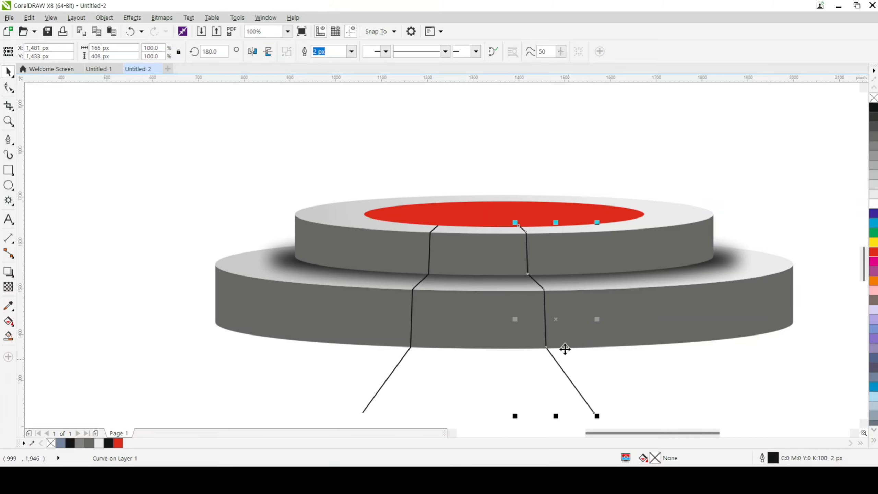
key(Right)
key(Right)
key(Right)
key(Right)
key(Right)
key(Right)
key(Right)
key(Right)
key(Right)
key(Right)
key(Right)
key(Right)
key(Right)
key(Right)
key(Right)
key(Right)
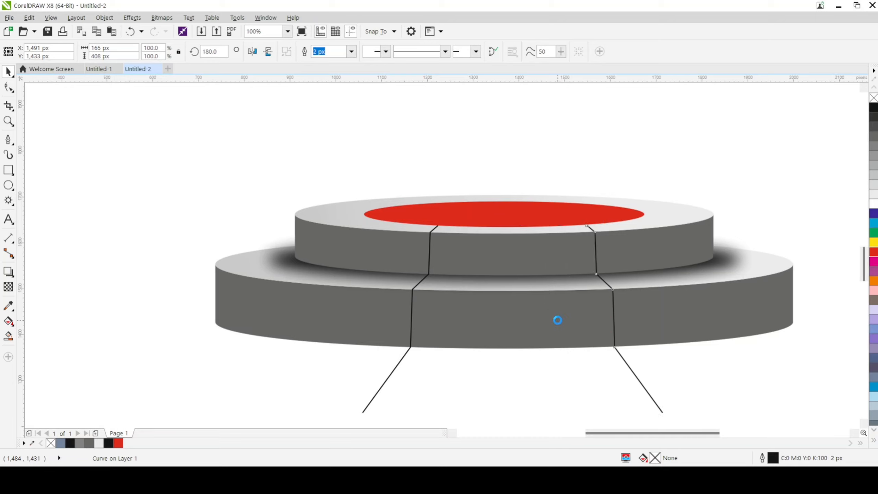
key(Left)
key(Left)
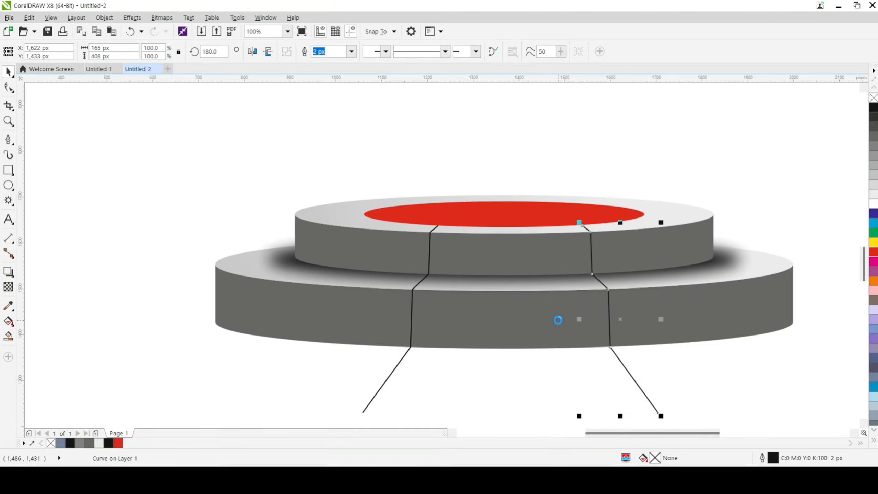
click(684, 369)
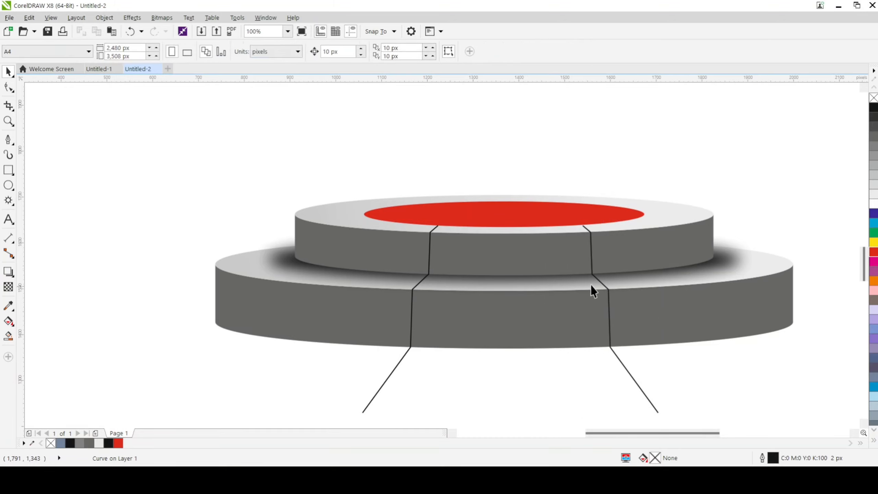
Connect the upper ends of the two stepped lines with Pen segments that meet at a peak inside the red ellipse
click(8, 139)
click(437, 226)
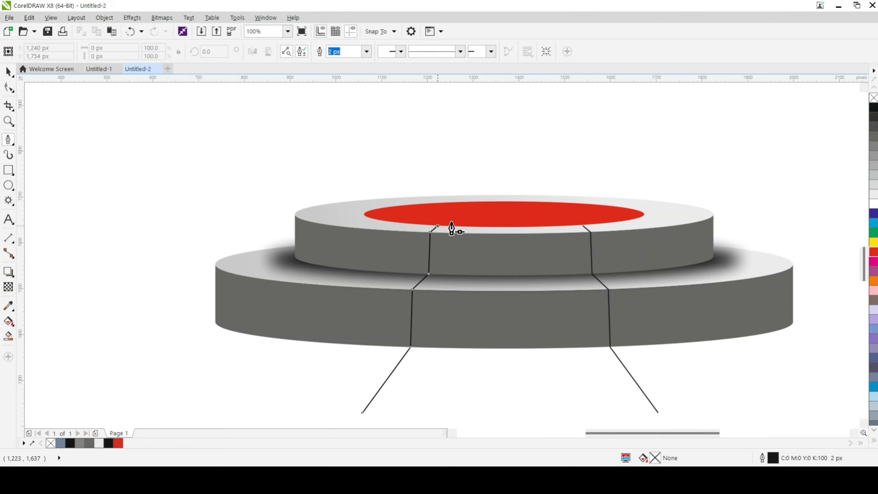
click(519, 212)
click(583, 225)
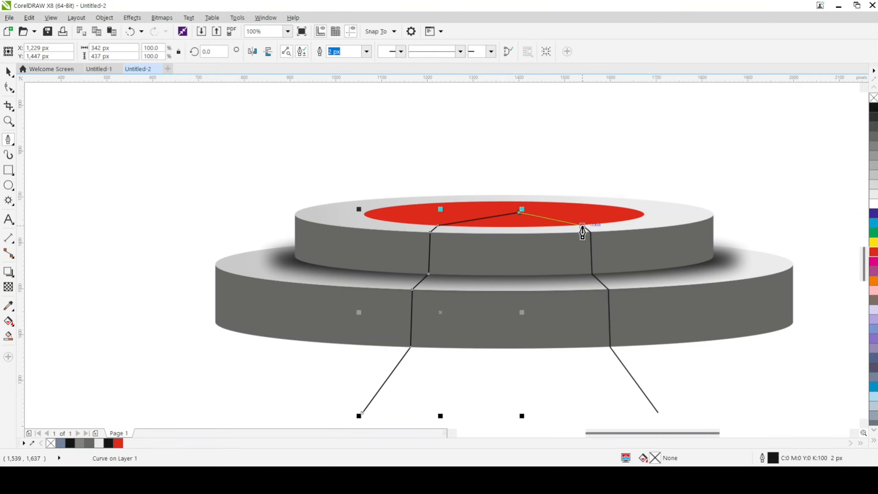
click(583, 226)
double_click(582, 226)
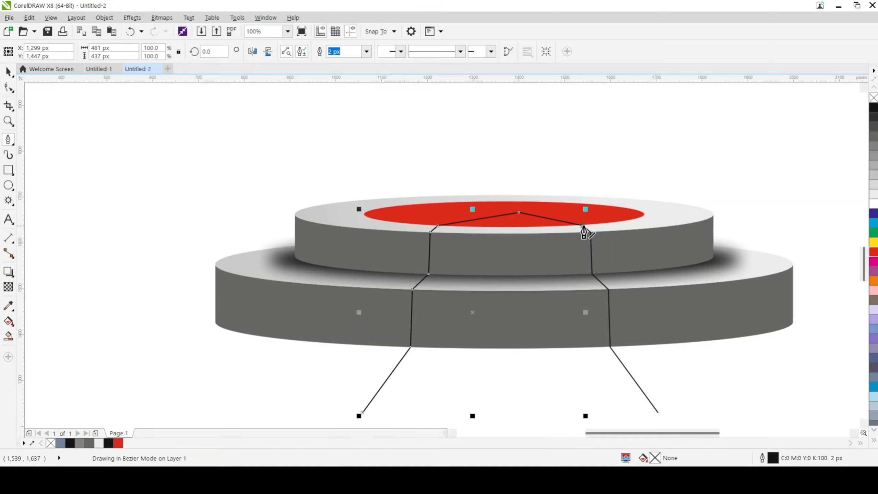
Close the carpet outline with a straight Pen segment between the lower ends of the two stepped lines
click(362, 412)
click(658, 413)
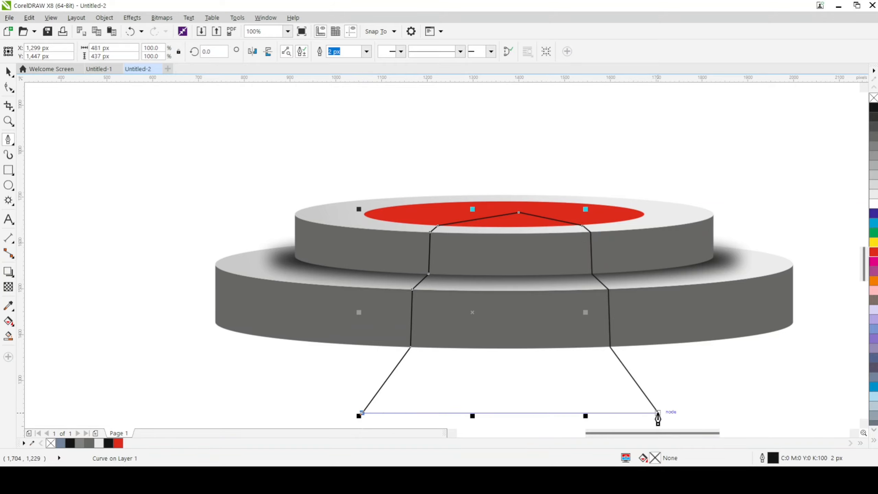
click(658, 413)
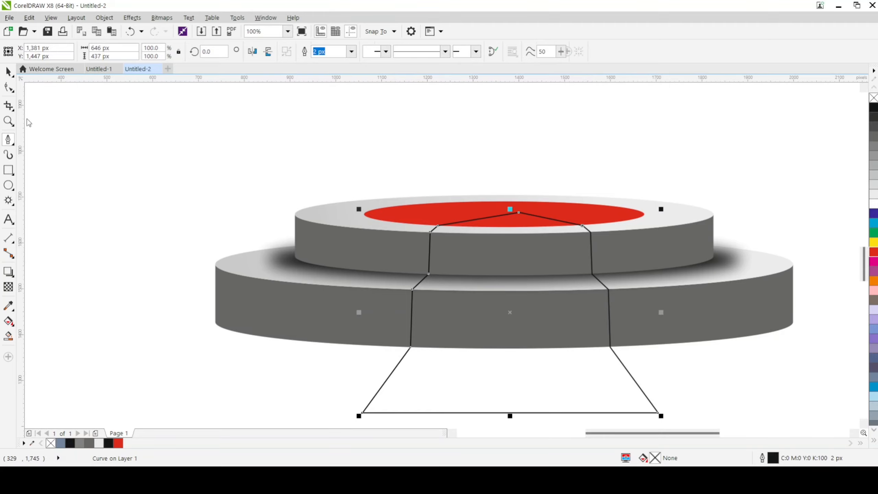
click(7, 72)
click(96, 243)
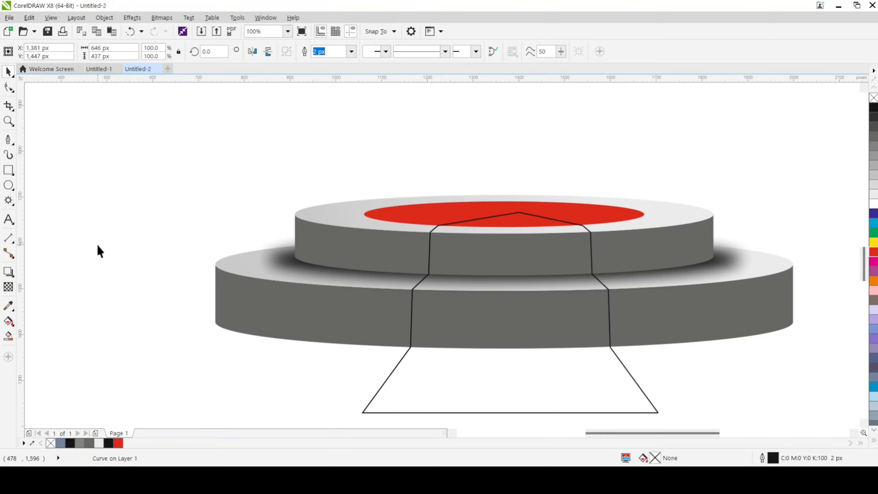
click(385, 380)
click(31, 326)
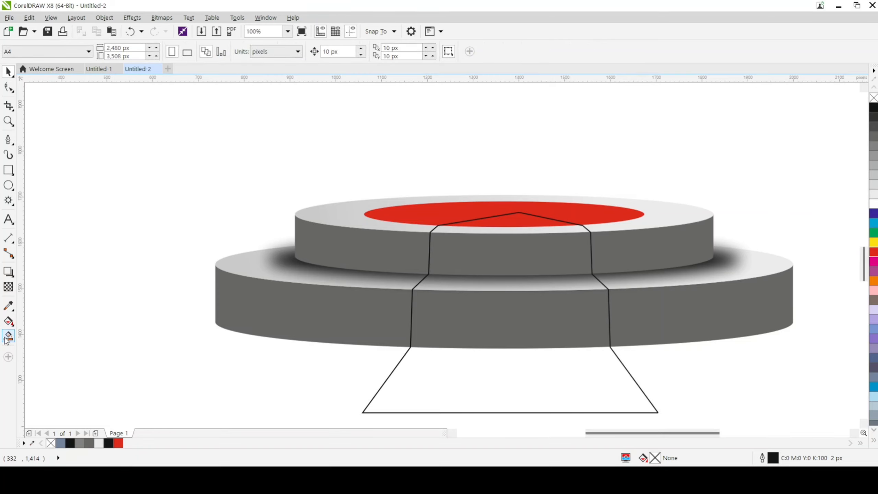
Smart Fill each carpet section from the floor up to the red ellipse with blue-grey C40 M20 Y0 K40 and a 2 px black outline
click(8, 336)
click(447, 388)
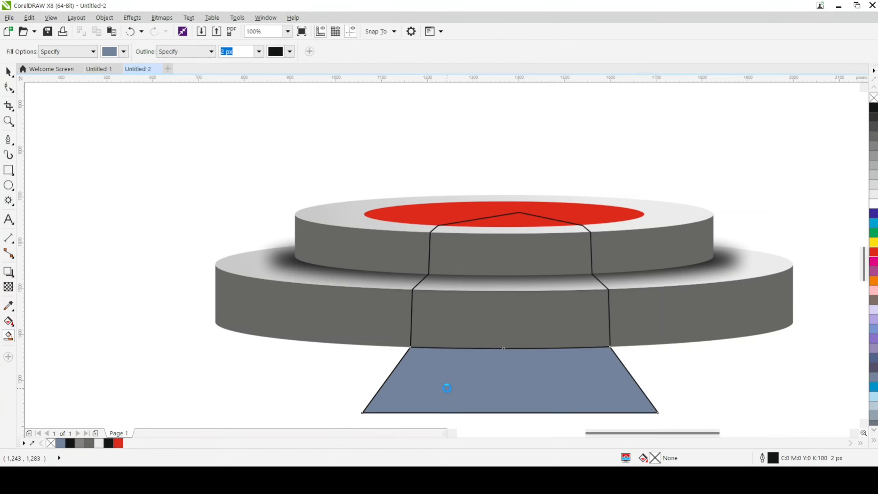
click(532, 323)
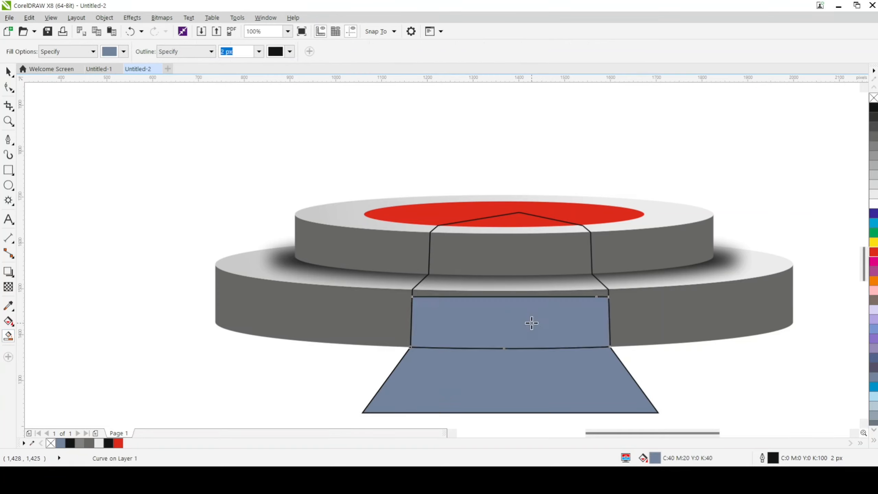
click(497, 293)
click(500, 282)
click(511, 257)
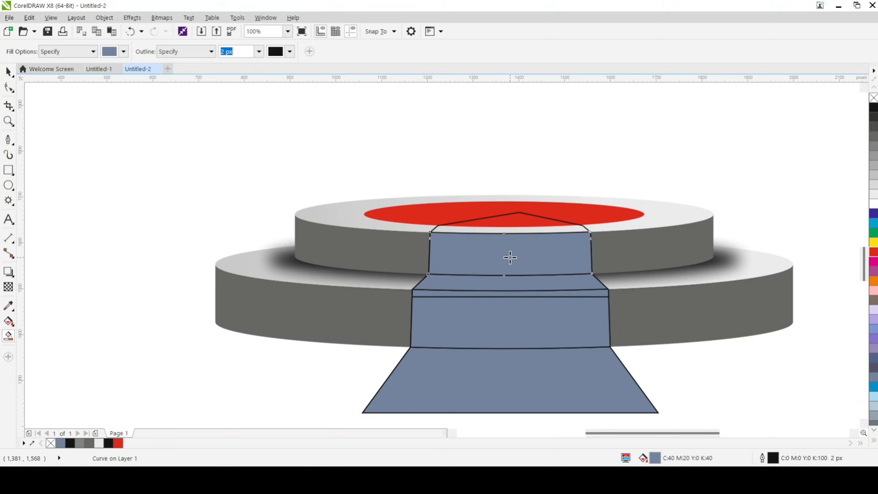
click(504, 230)
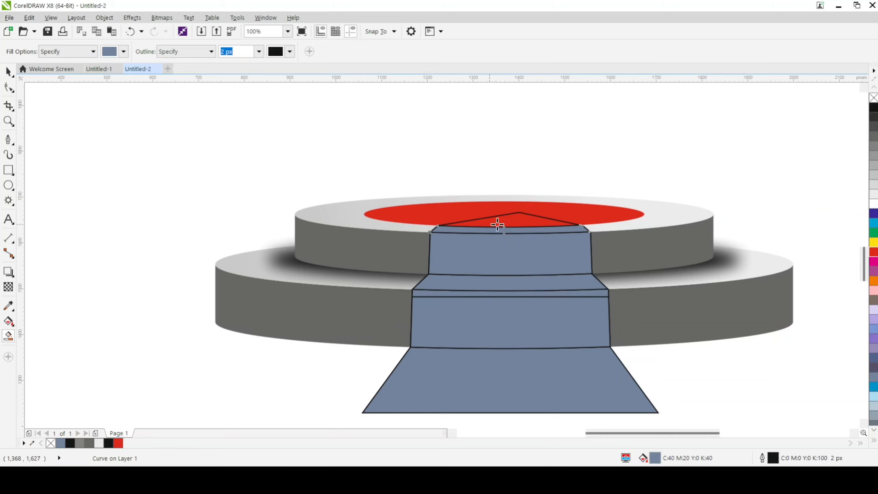
Delete the original peaked carpet outline, leaving the filled sections in place
click(9, 73)
click(330, 165)
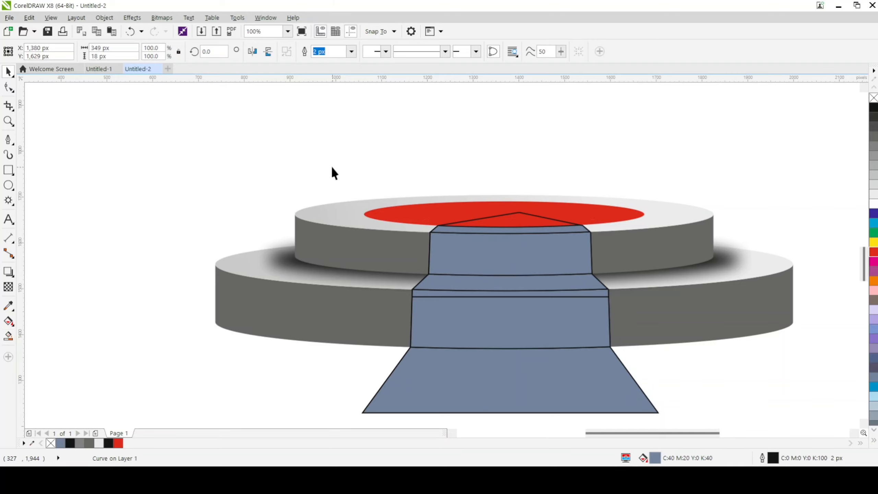
click(486, 220)
key(Escape)
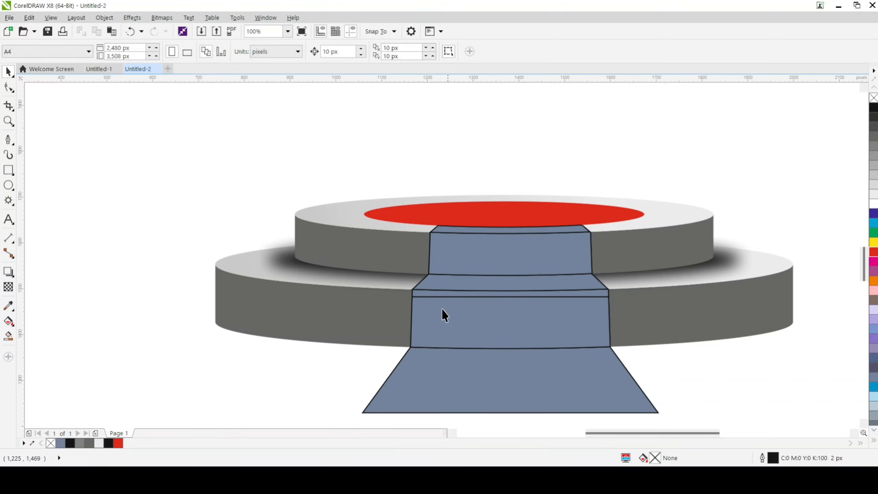
Weld the narrow strip and the large panel on the lower tier's front face into one carpet section
click(438, 296)
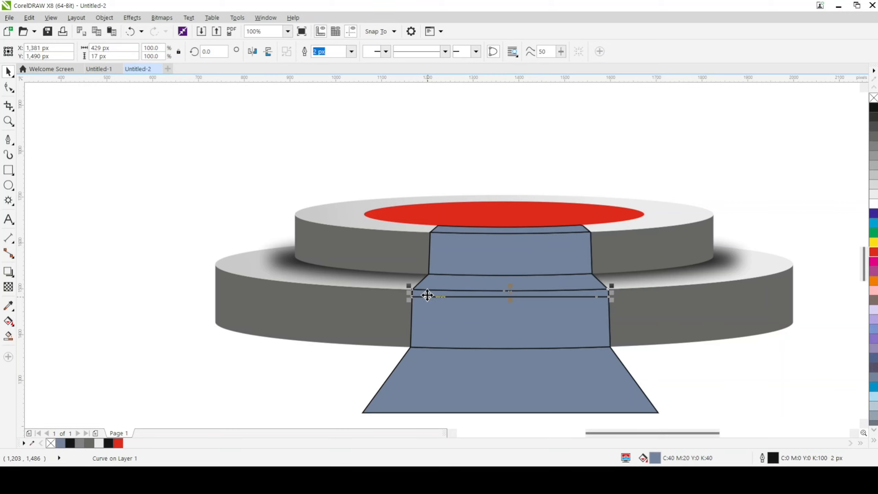
shift+click(449, 325)
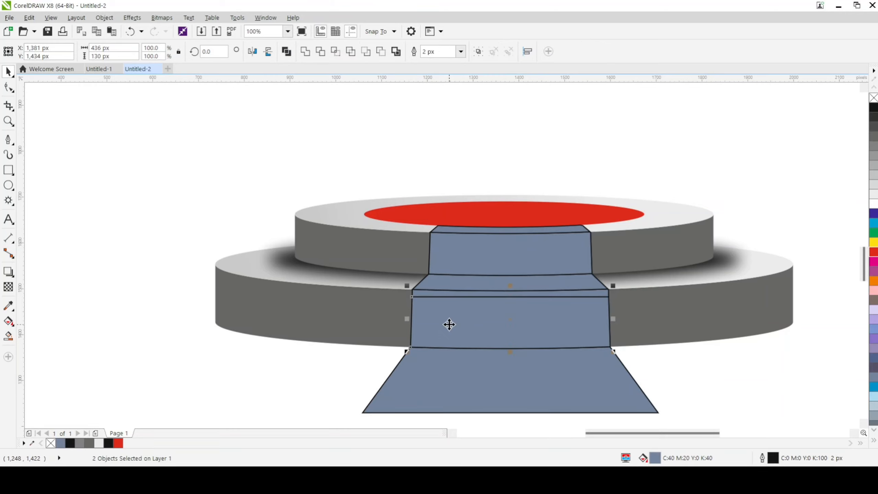
click(305, 51)
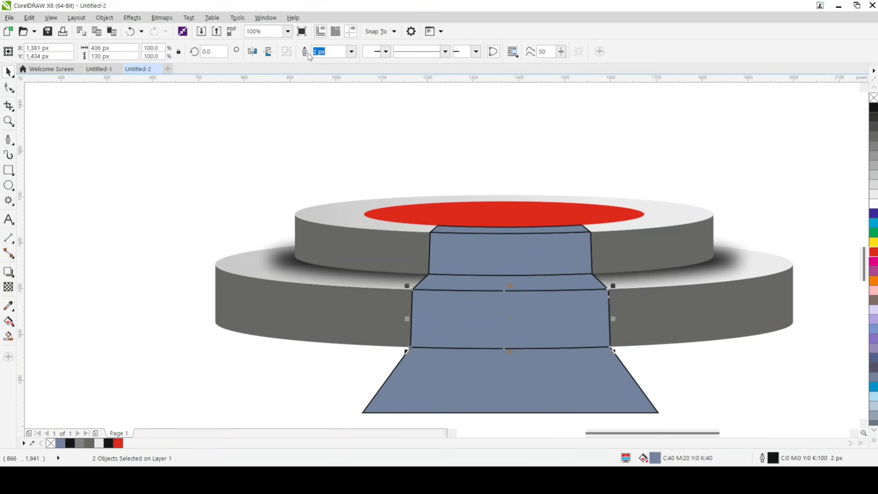
Remove the black outline from all six carpet sections running down the podium
click(148, 216)
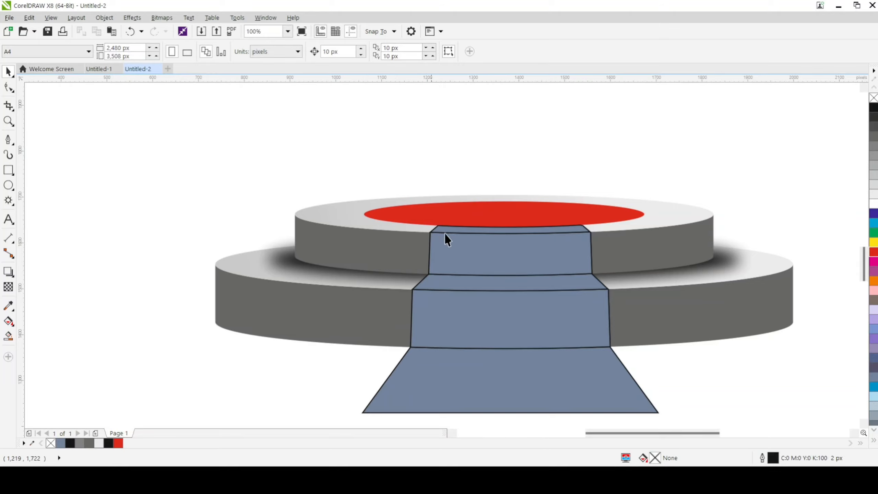
drag(369, 158, 613, 411)
drag(332, 97, 712, 405)
right_click(873, 98)
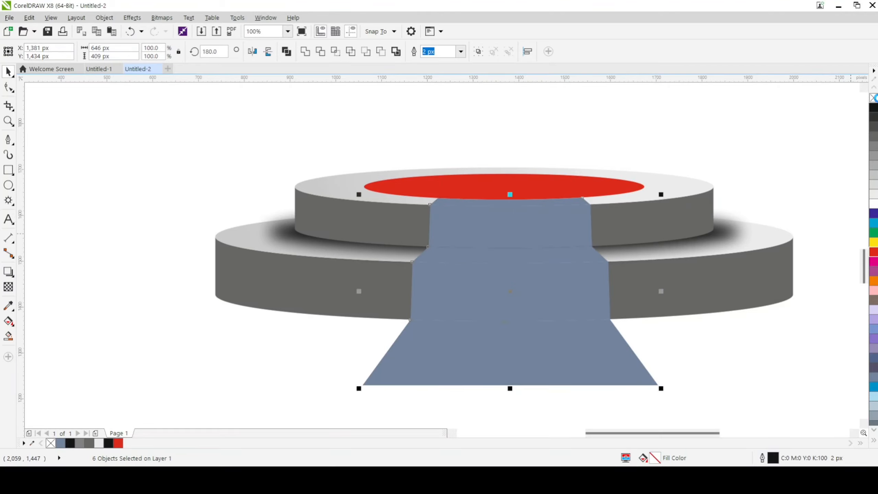
click(645, 104)
key(alt+Tab)
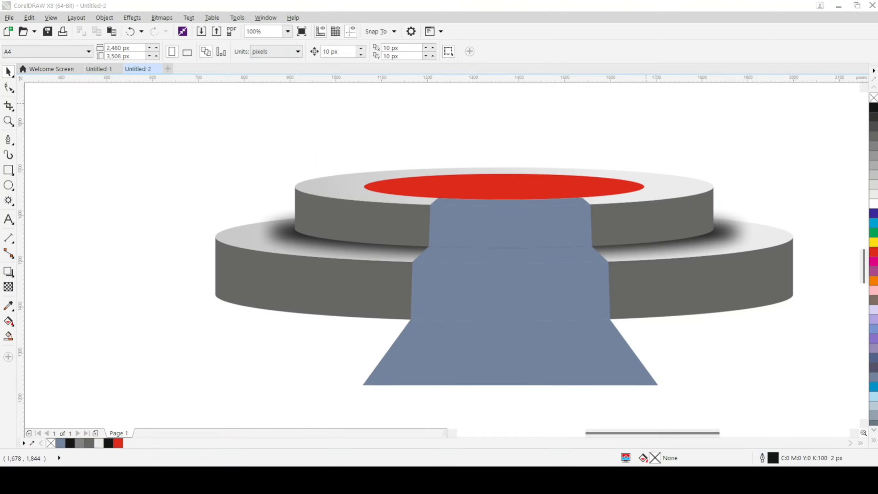
click(705, 329)
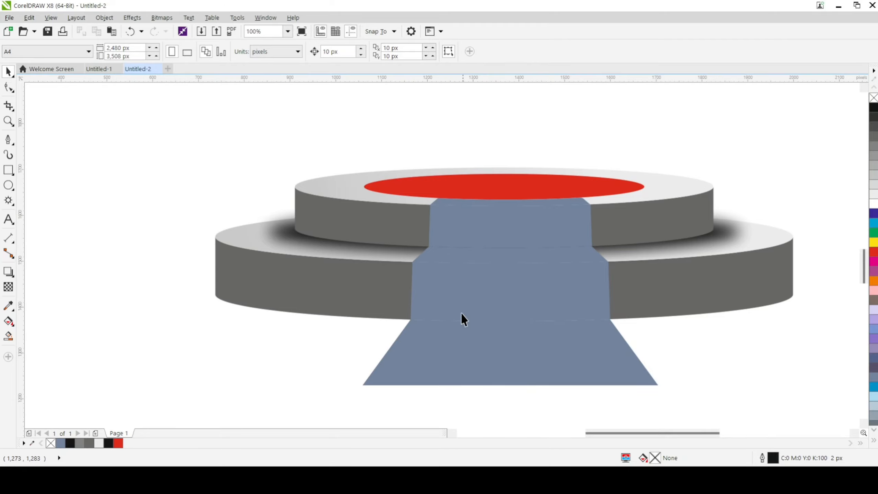
Fill the carpet's topmost strip with red and the panel on the upper tier's front with dark red C10 M99 Y100 K48
click(491, 203)
key(ctrl+Page_Down)
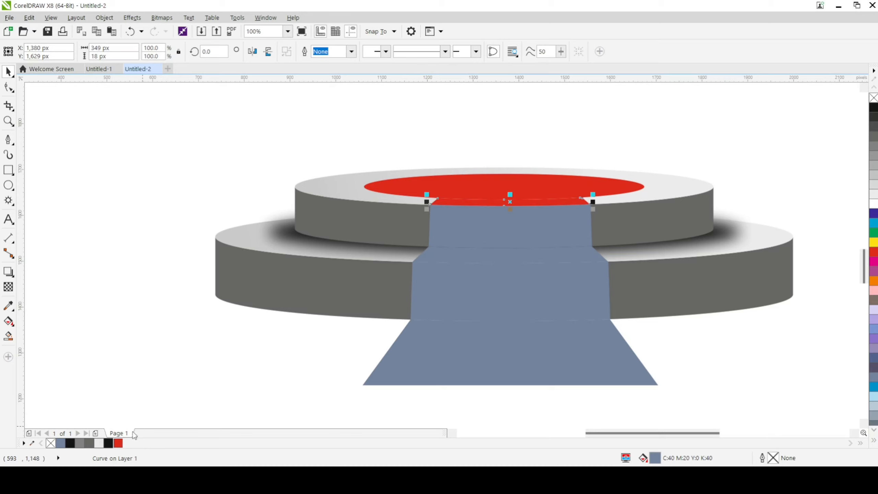
click(507, 233)
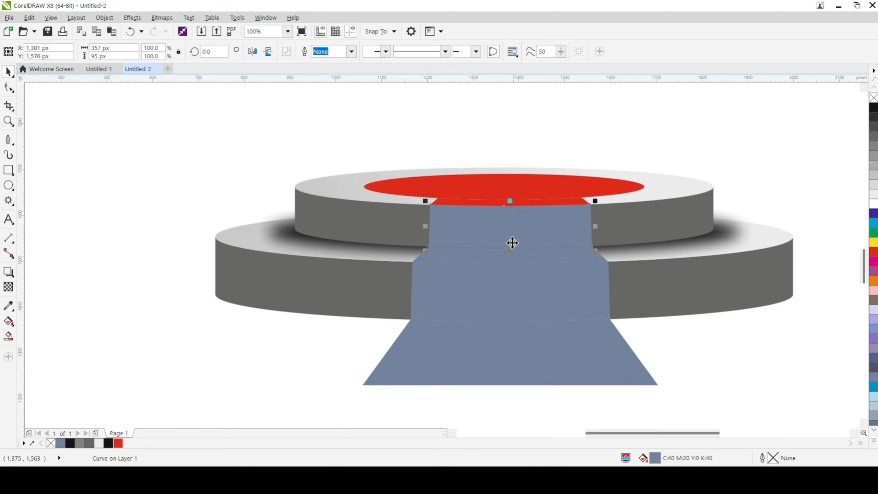
click(119, 444)
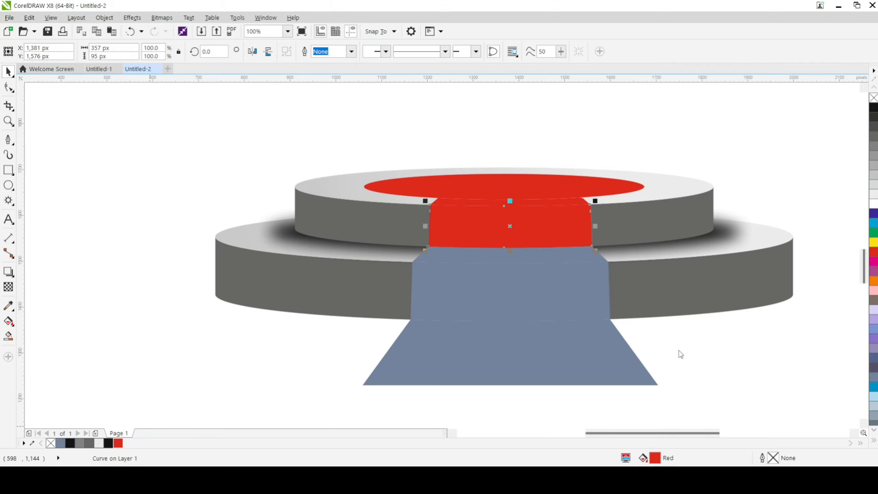
double_click(656, 460)
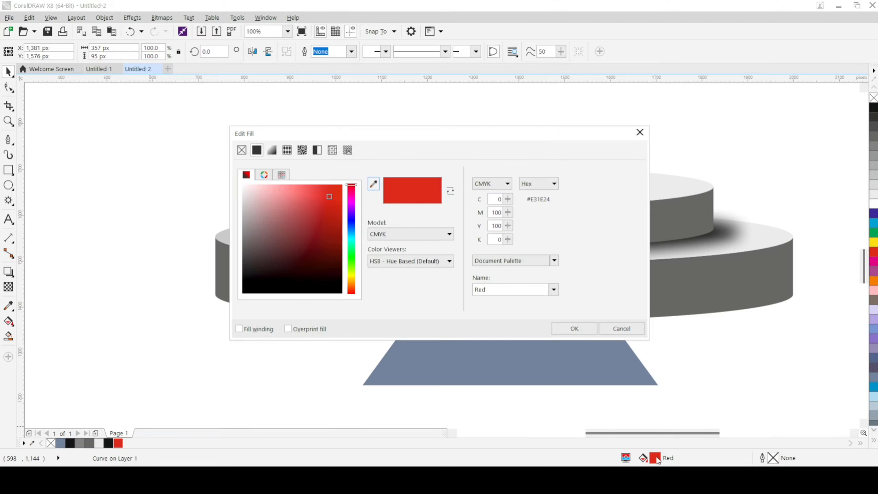
drag(333, 236, 342, 240)
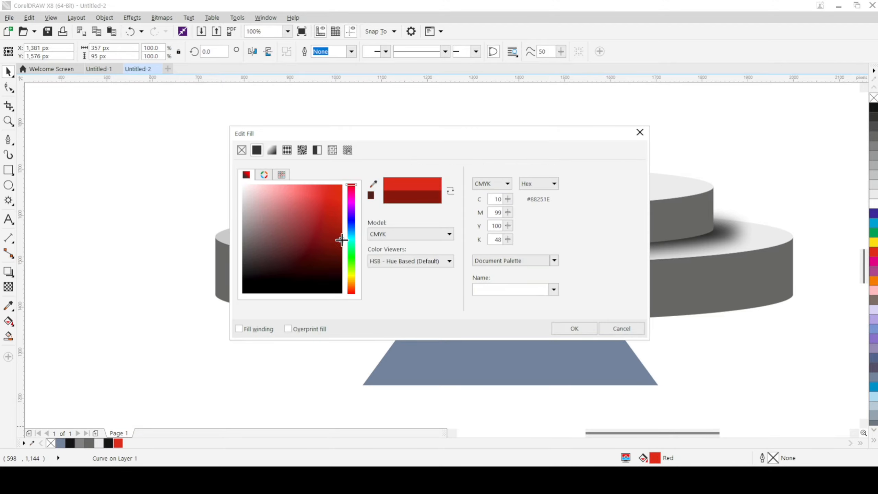
click(571, 328)
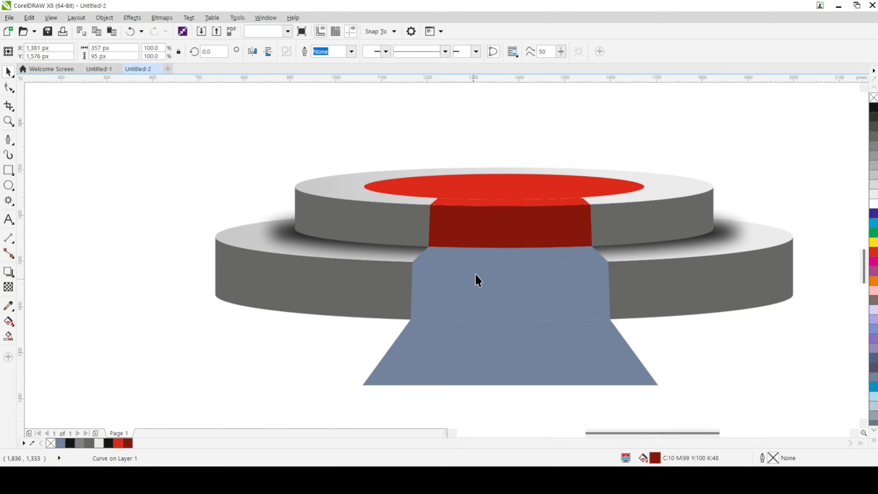
Fill the carpet's lower-tier tread and floor section with red, and the lower tier's front panel with dark red C10 M99 Y100 K48
click(479, 260)
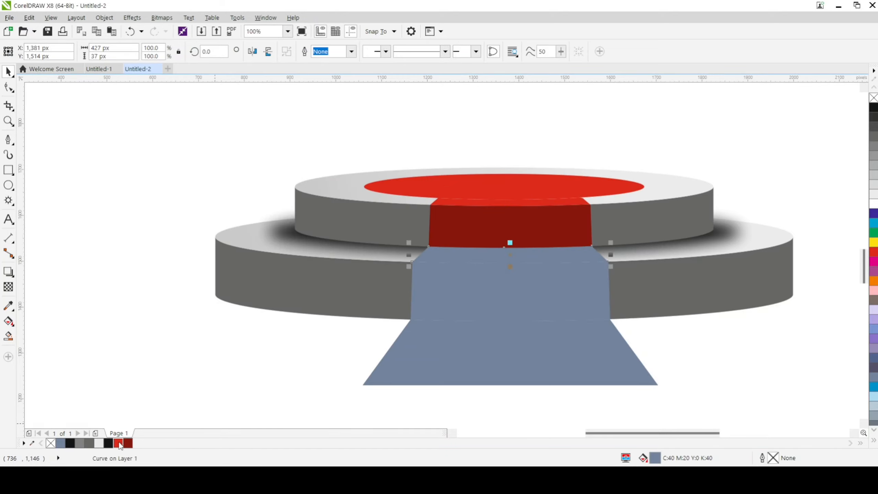
click(460, 308)
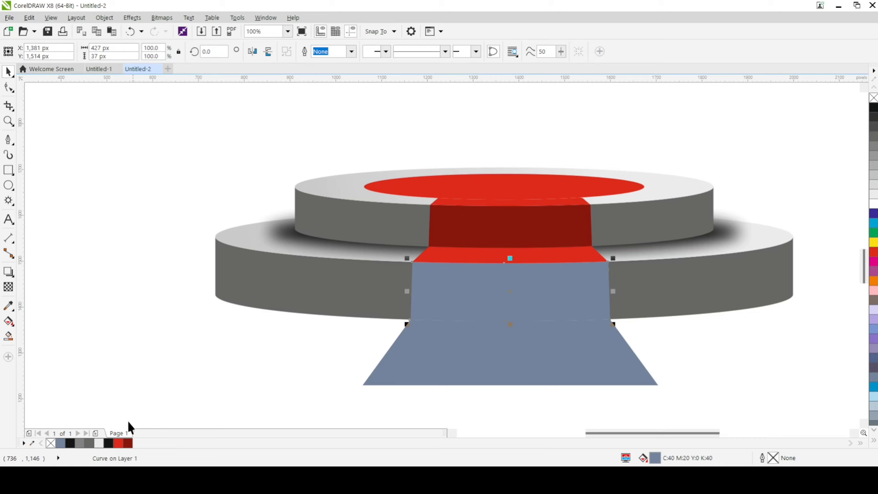
click(487, 355)
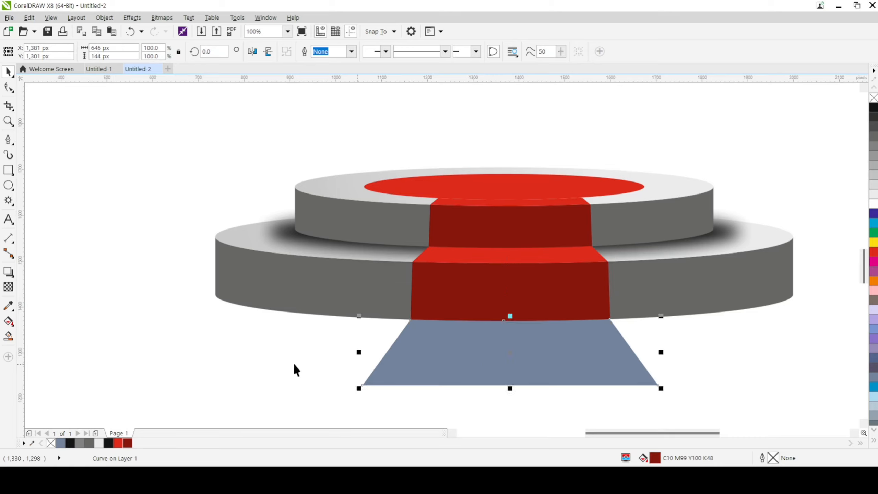
click(239, 359)
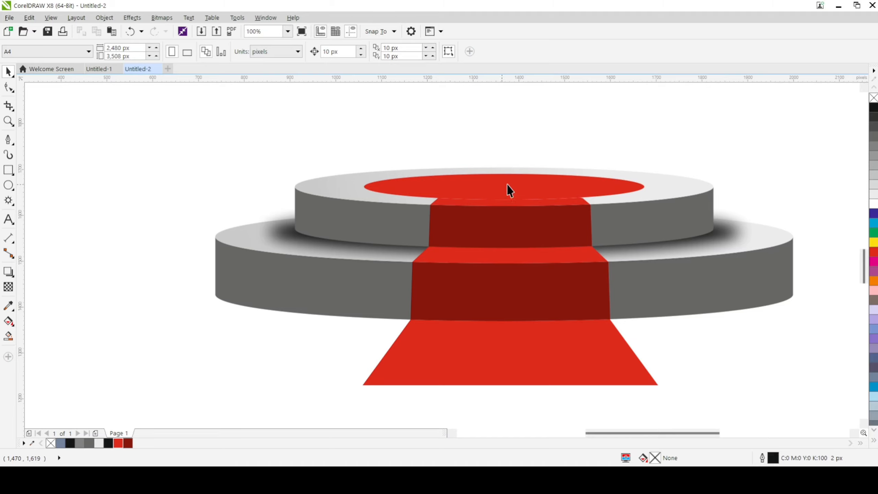
Ungroup the podium so that the red ellipse on its top can be selected separately
click(525, 181)
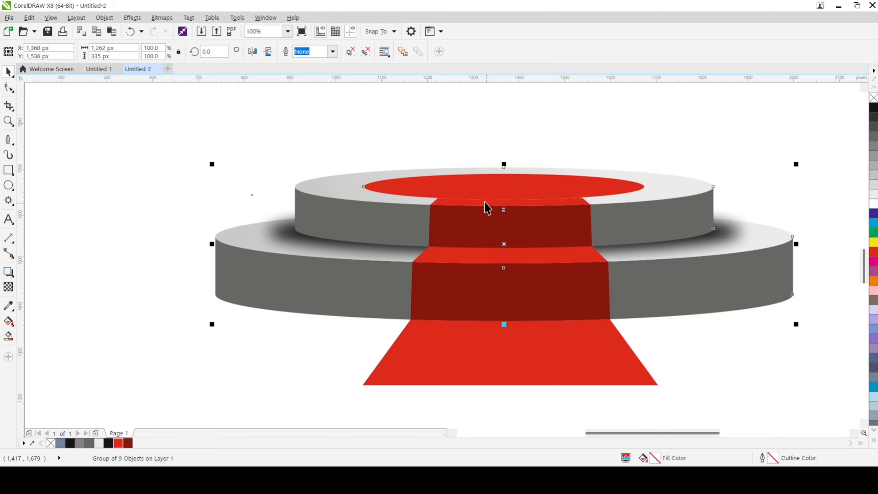
click(418, 133)
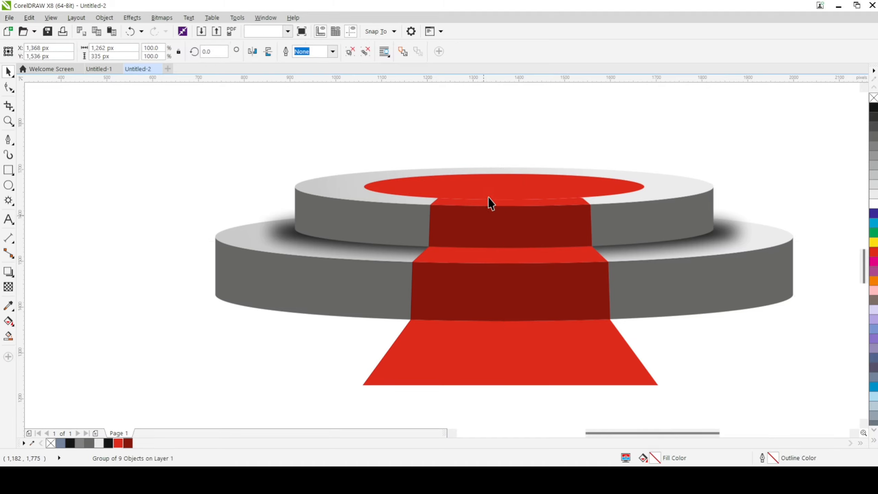
click(485, 185)
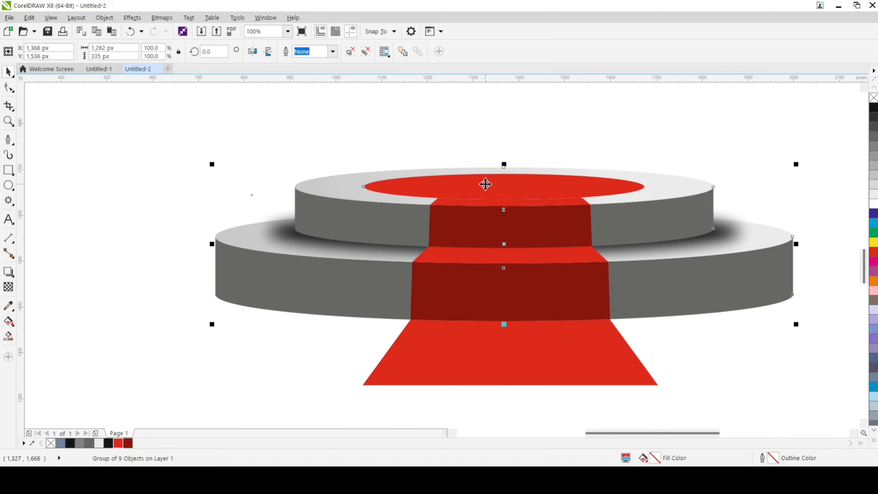
right_click(429, 188)
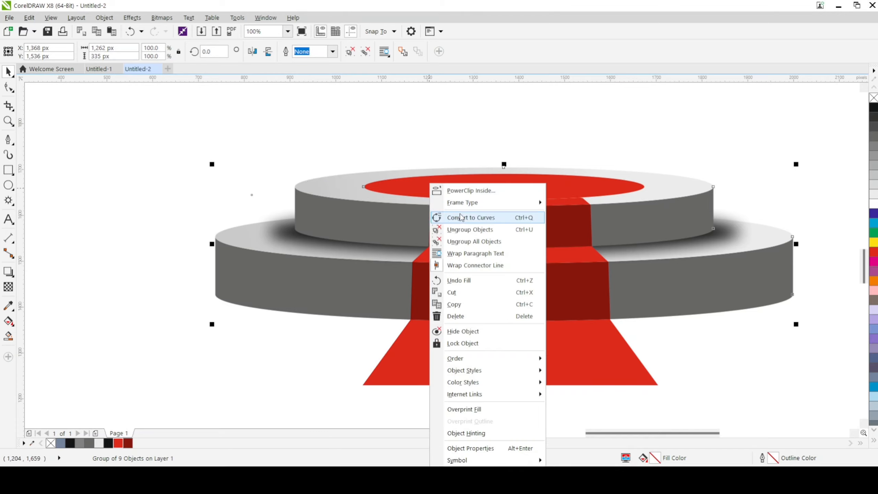
click(474, 230)
key(Escape)
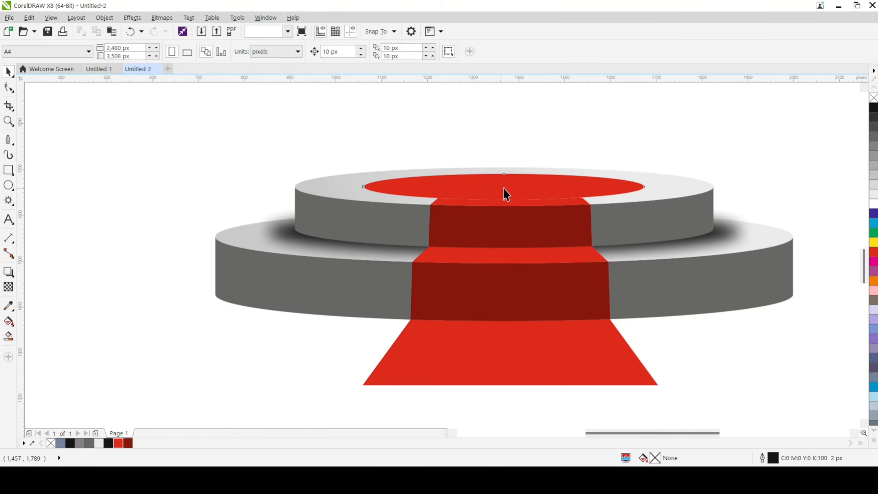
Weld the red ellipse and the carpet's topmost red strip into one shape
click(503, 188)
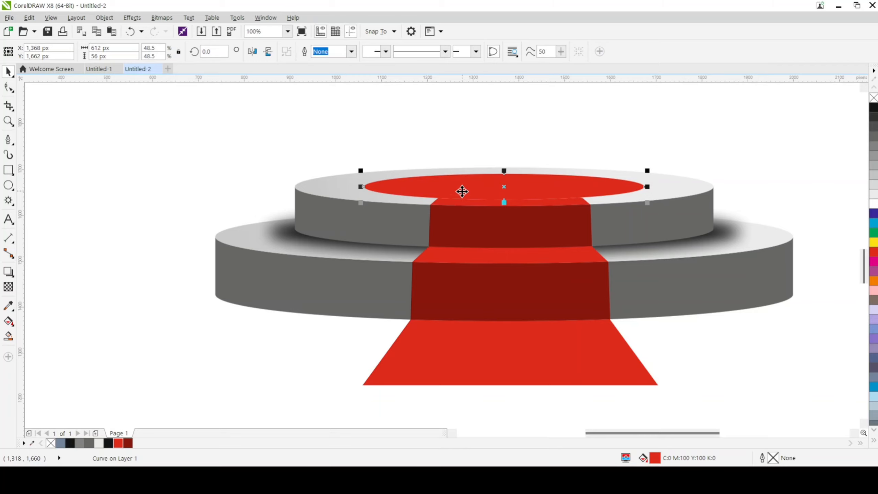
shift+click(473, 204)
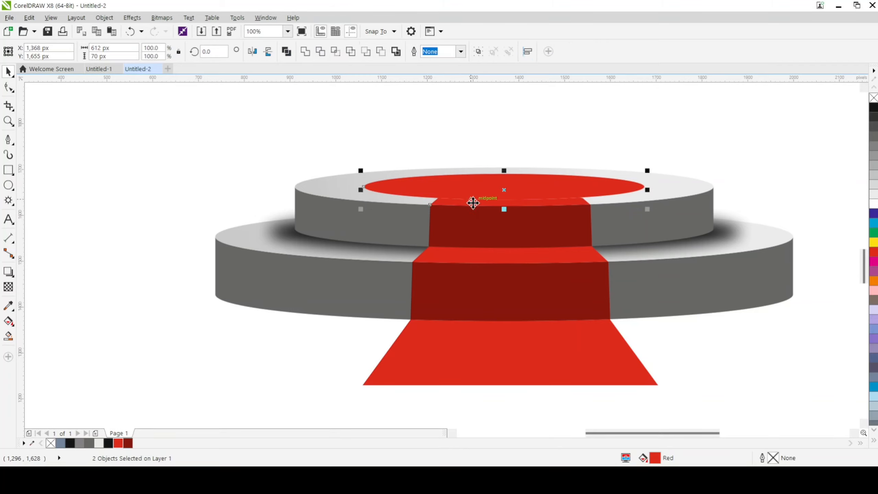
click(304, 52)
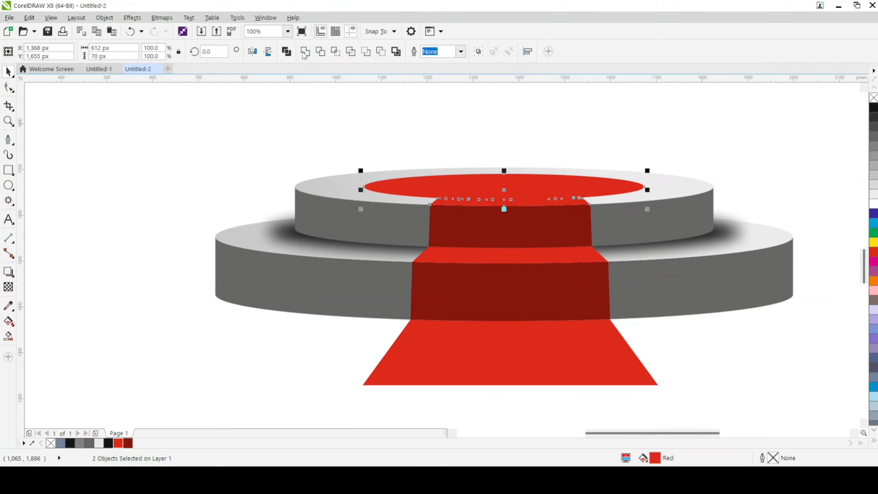
click(367, 158)
Group all the podium and carpet objects and move the group down and slightly left on the page
scroll(454, 193, down, 1)
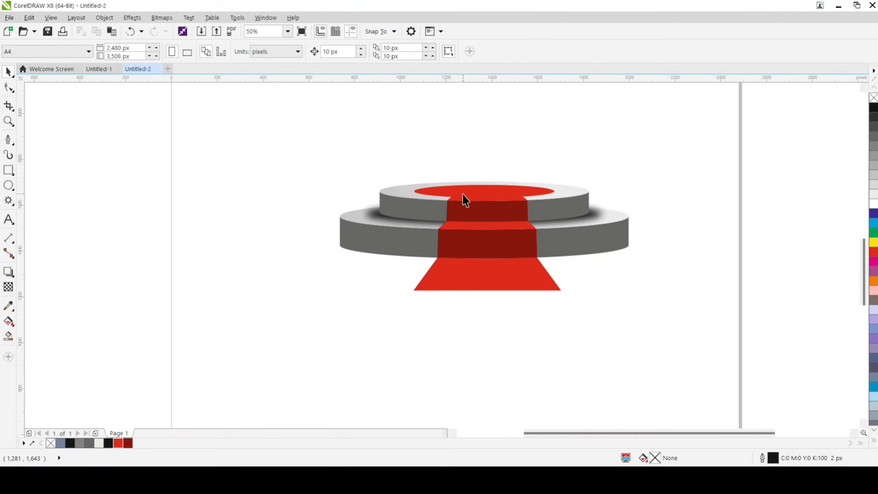
mouse_move(265, 121)
mouse_down()
mouse_move(431, 257)
mouse_move(689, 330)
mouse_up()
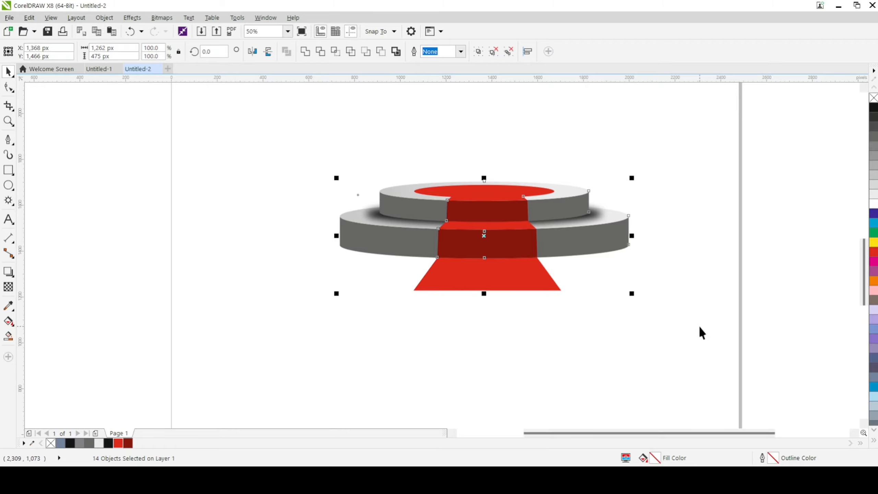
key(ctrl+g)
key(Escape)
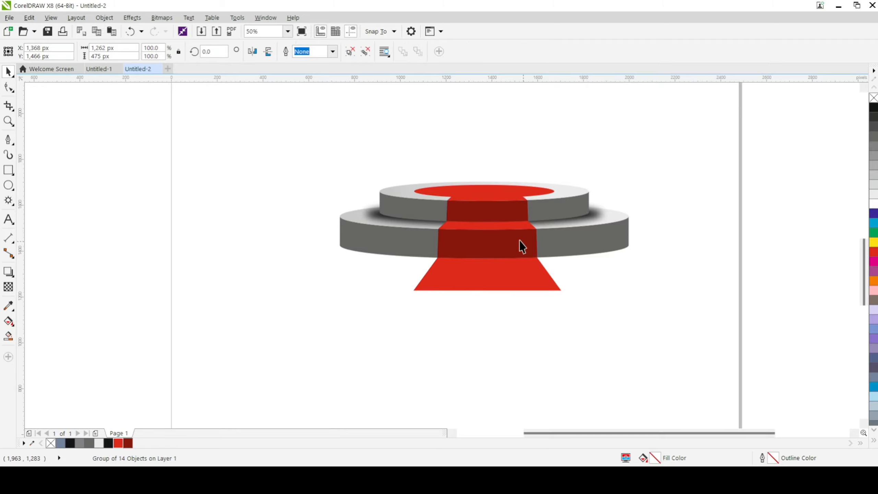
click(519, 230)
drag(510, 210, 486, 288)
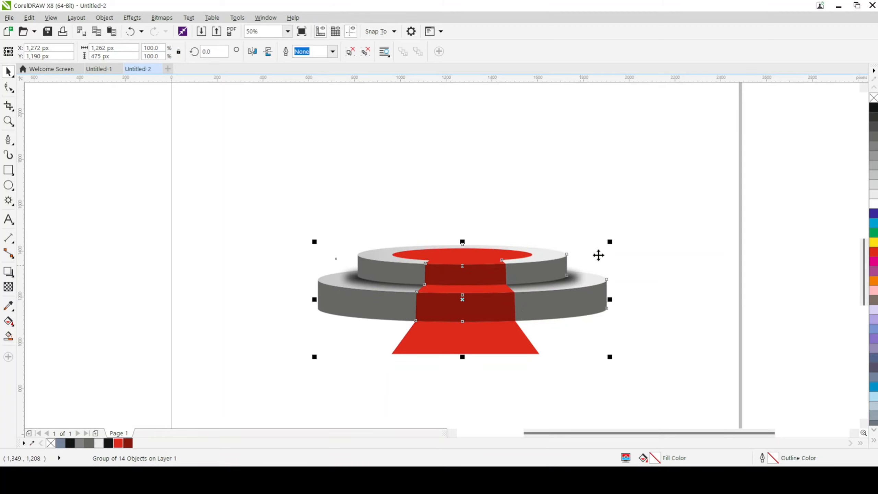
click(635, 231)
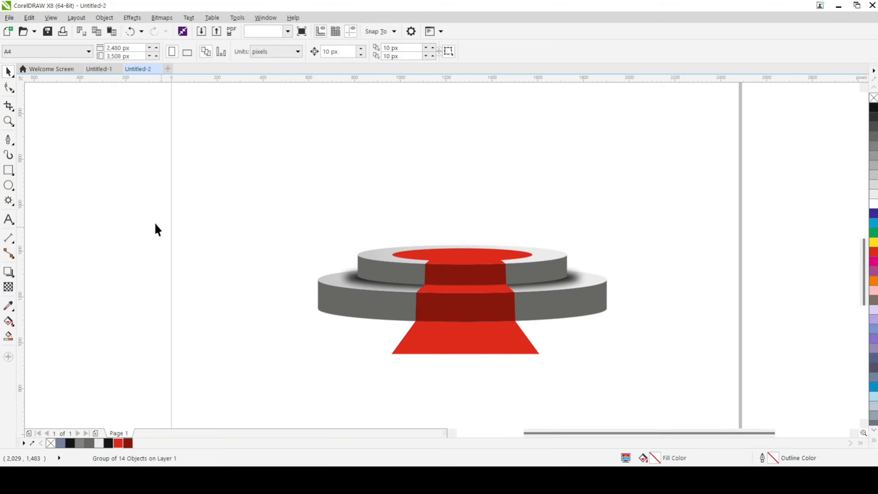
Draw a rectangle about 560 by 496 px above and left of the podium and round its corners to 200 px
click(8, 172)
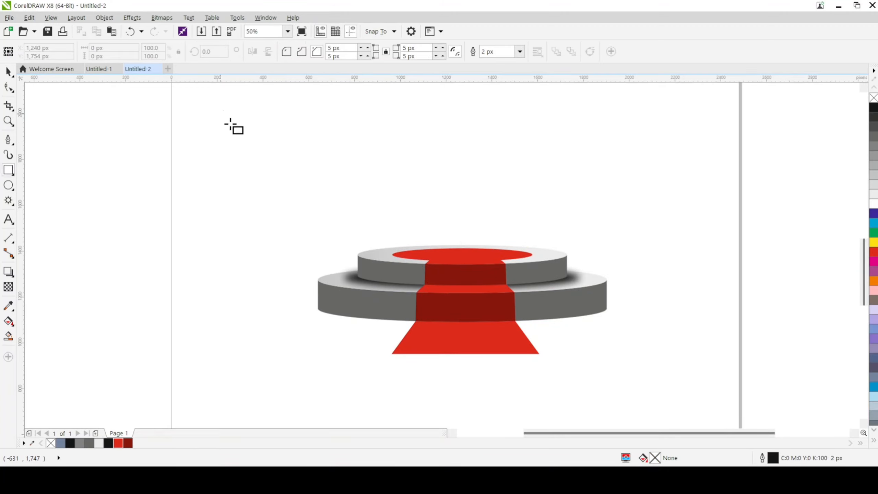
drag(221, 114, 349, 228)
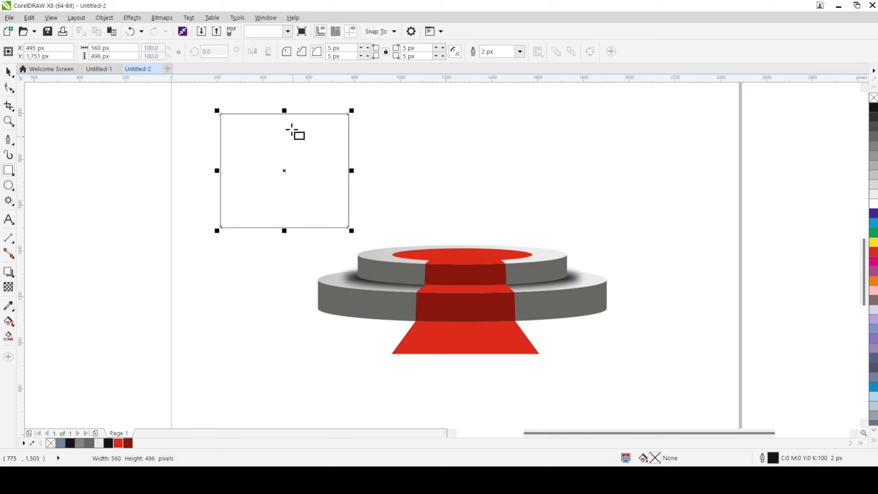
click(282, 55)
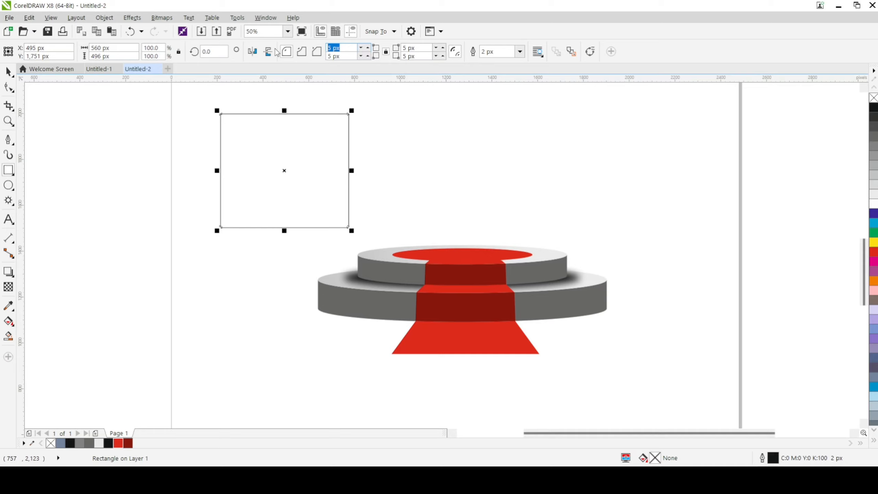
text(200)
key(Return)
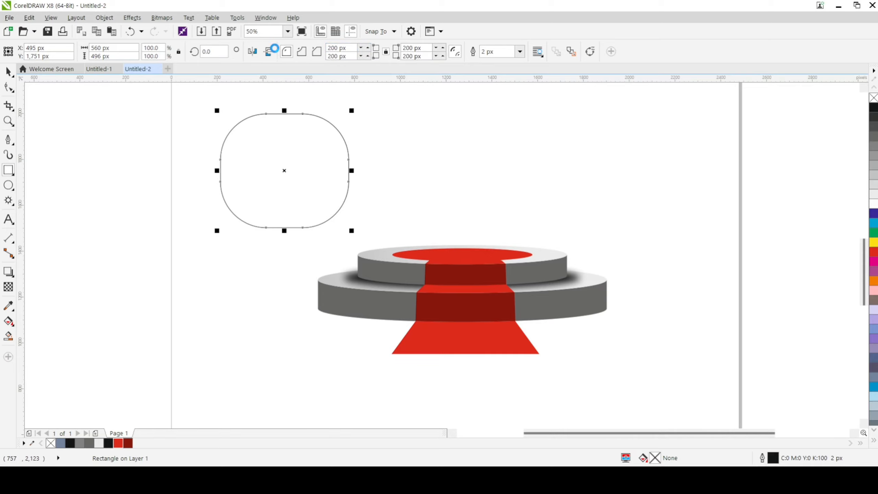
Reduce the rectangle's corner radius to 150 px and finally to 100 px, keeping the round corner style
drag(337, 51, 317, 53)
text(150)
key(Return)
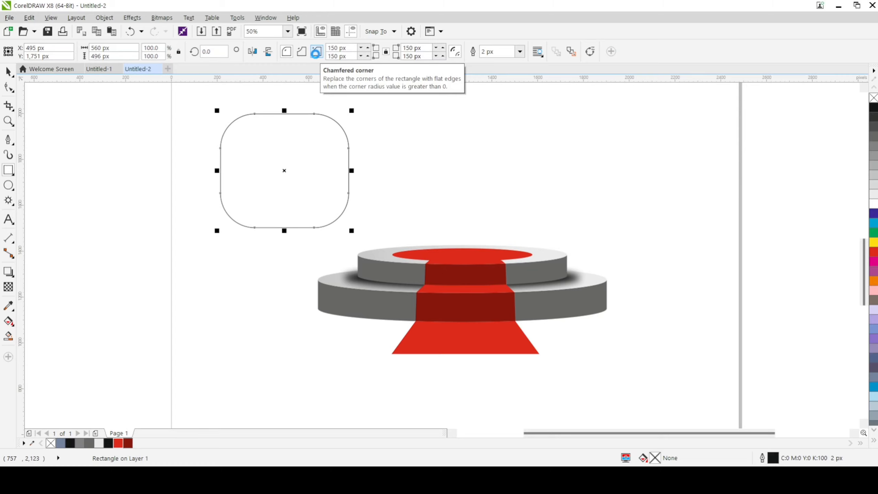
click(316, 52)
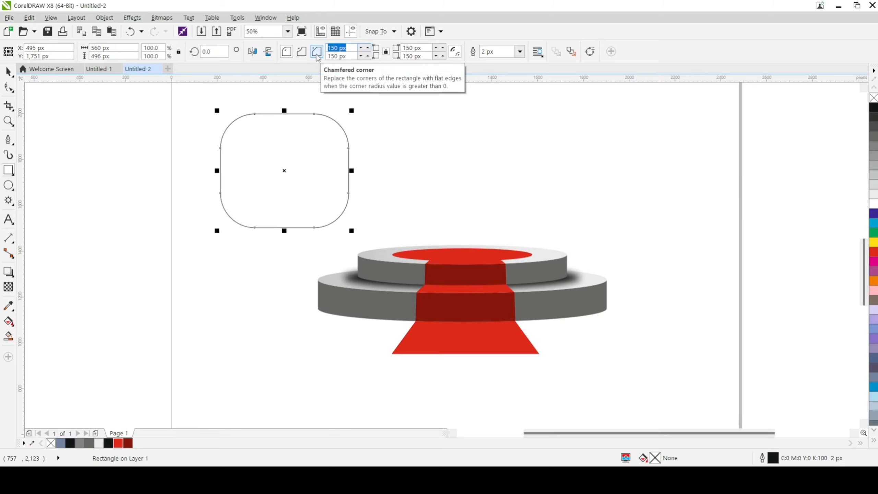
text(100)
key(Return)
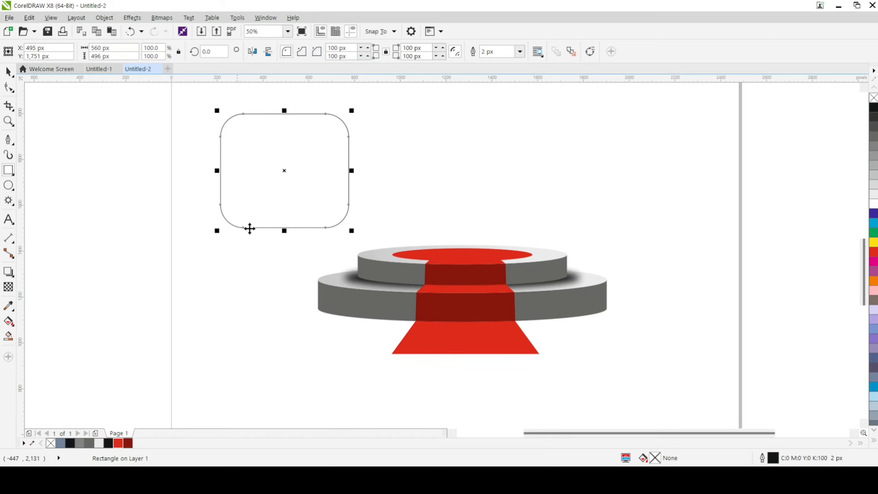
Convert the rounded rectangle to curves and turn all of its line segments into curve segments
right_click(262, 228)
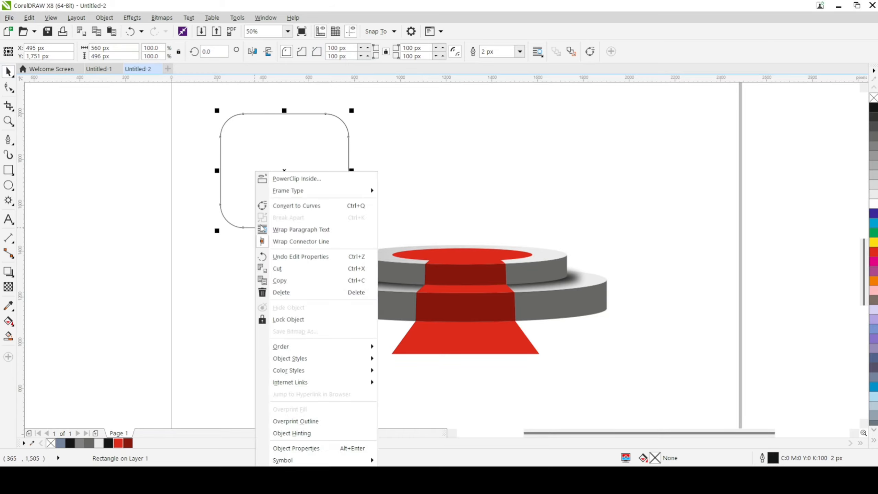
click(310, 207)
key(F10)
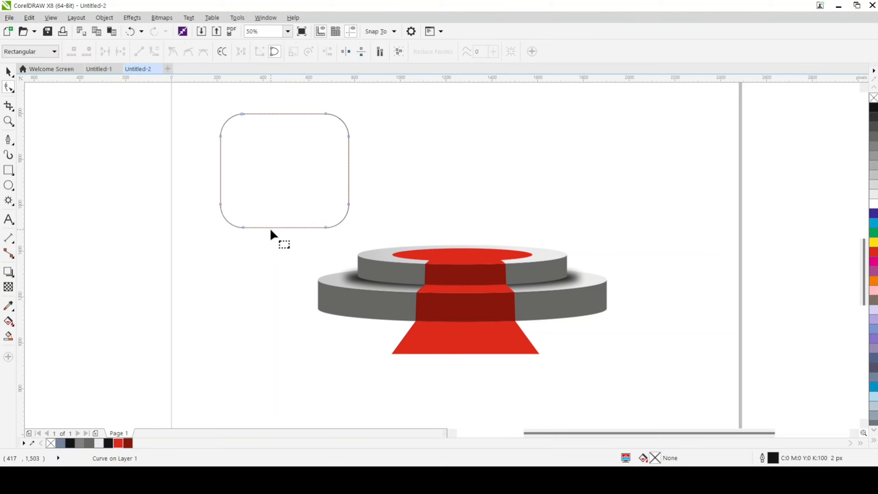
drag(199, 91, 380, 239)
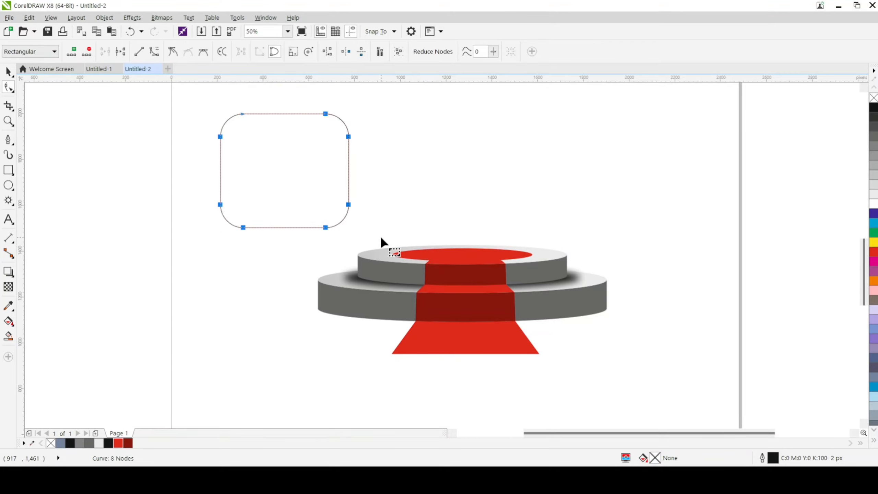
click(155, 53)
Bow the lower and upper edges of the rounded shape slightly outward by about 20 px each
drag(281, 228, 282, 232)
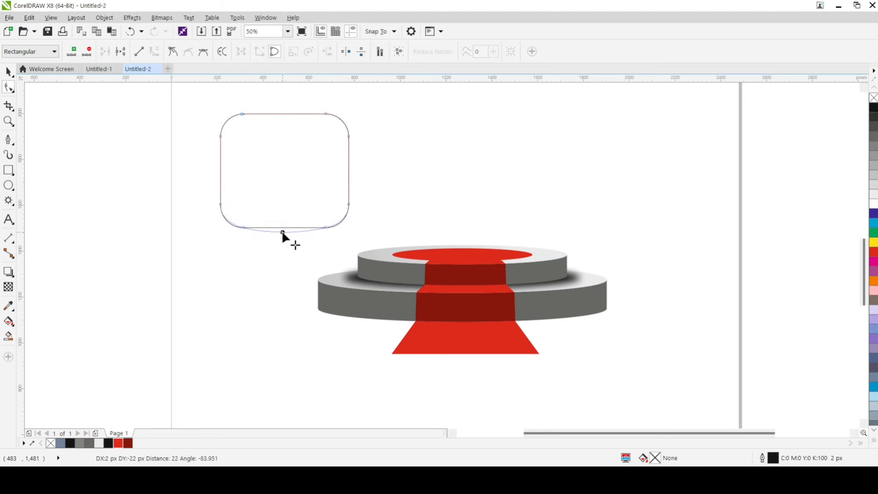
mouse_move(282, 233)
mouse_down()
mouse_move(290, 241)
mouse_move(284, 234)
mouse_up()
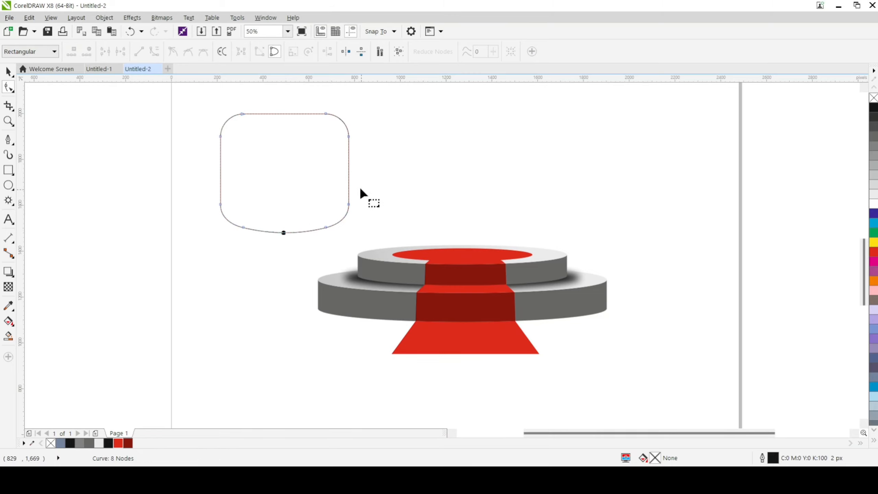
drag(282, 116, 280, 110)
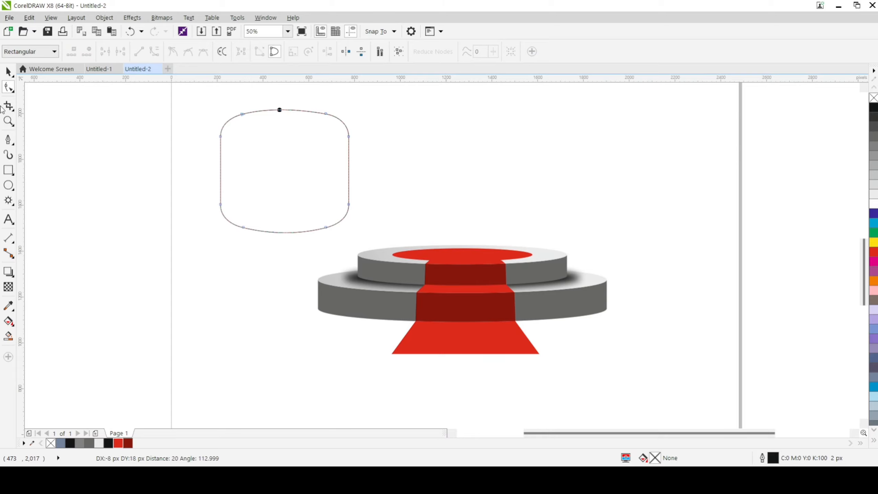
click(11, 73)
click(263, 118)
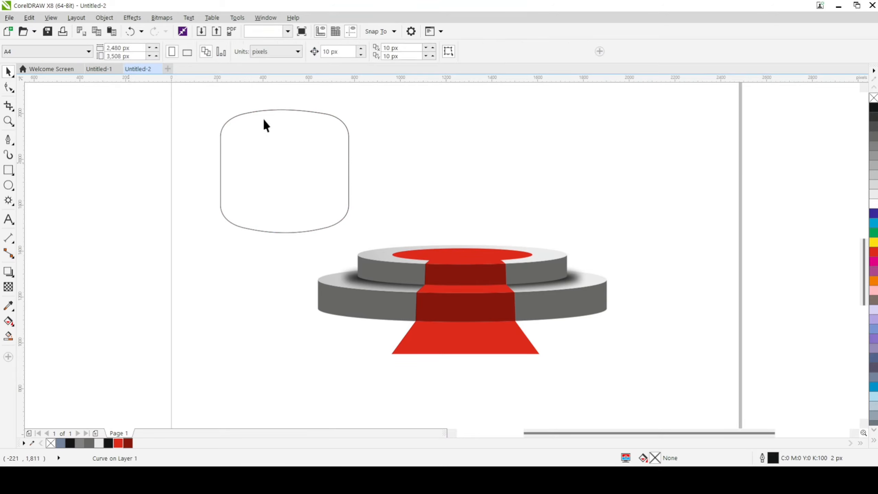
Apply a mesh fill to the rounded shape and add a mesh column near its left side and a row near its bottom
drag(199, 105, 401, 248)
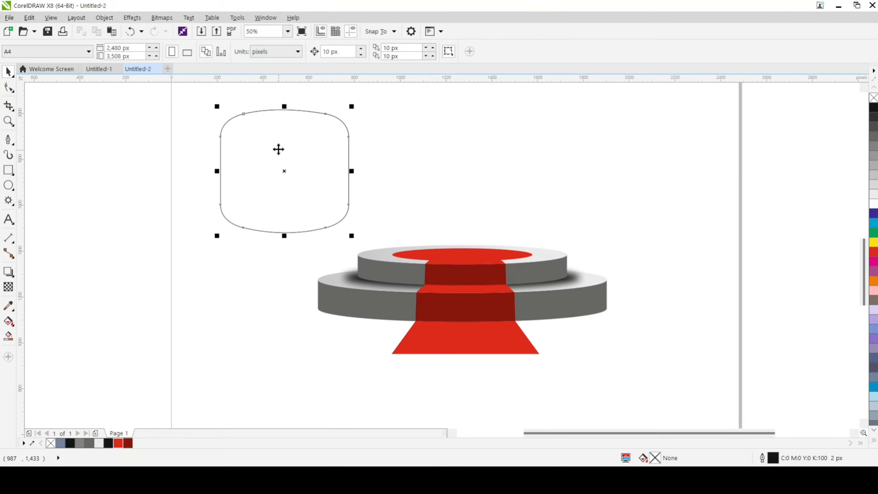
click(11, 324)
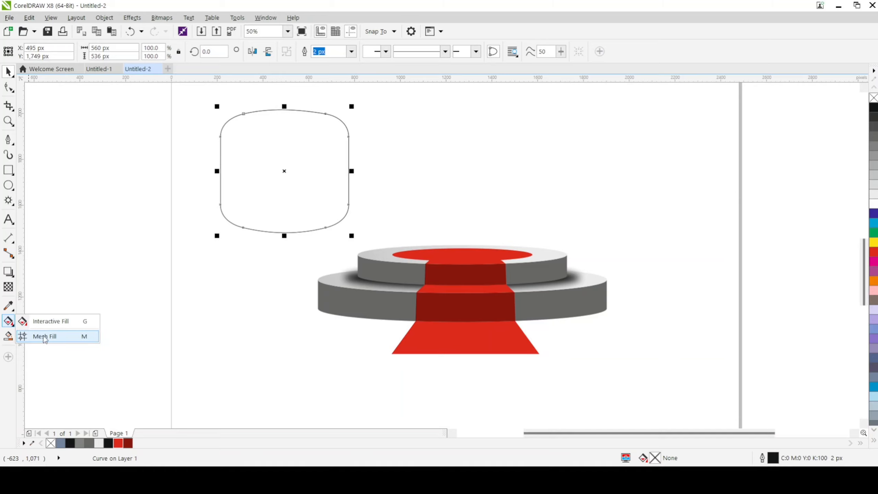
click(45, 336)
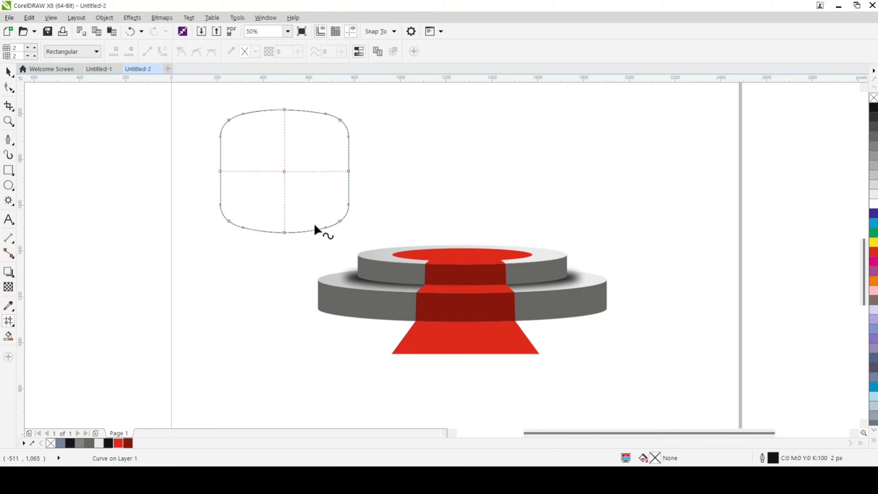
double_click(242, 171)
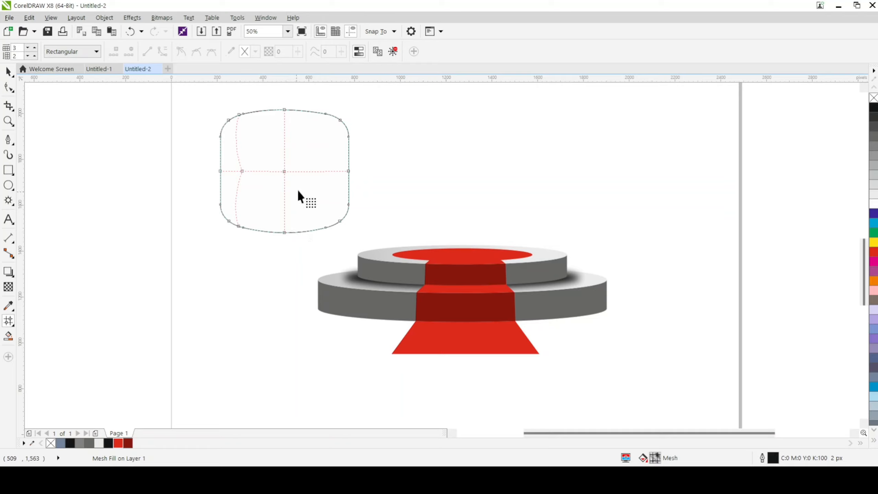
double_click(285, 218)
Colour the mesh nodes black on the right side, dark blue through the middle and bright light blue along the left side
drag(109, 444, 339, 120)
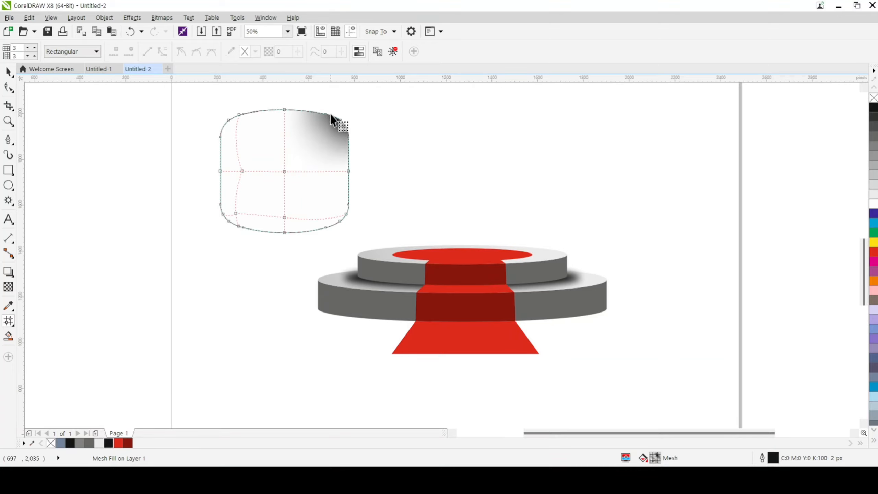
drag(109, 444, 349, 172)
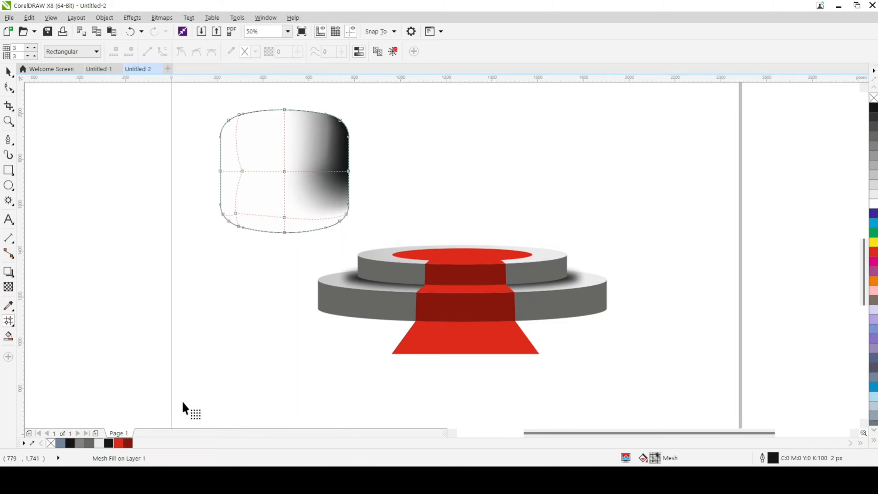
drag(268, 95, 284, 111)
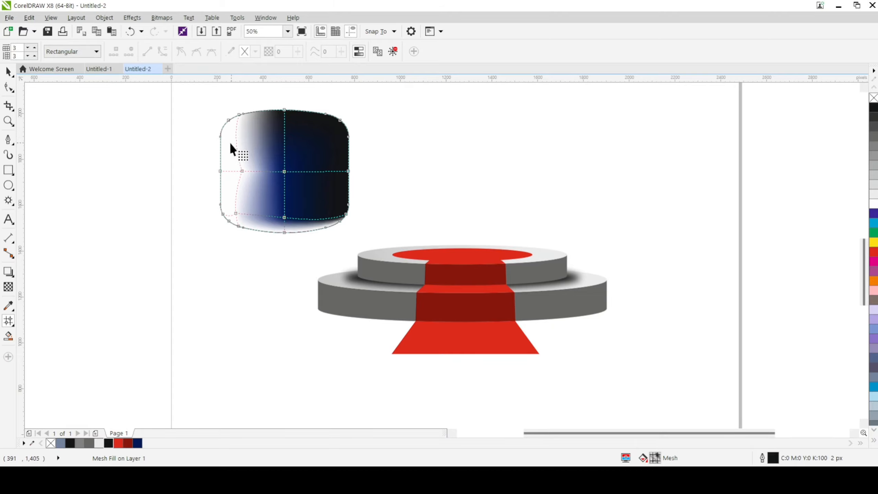
double_click(653, 458)
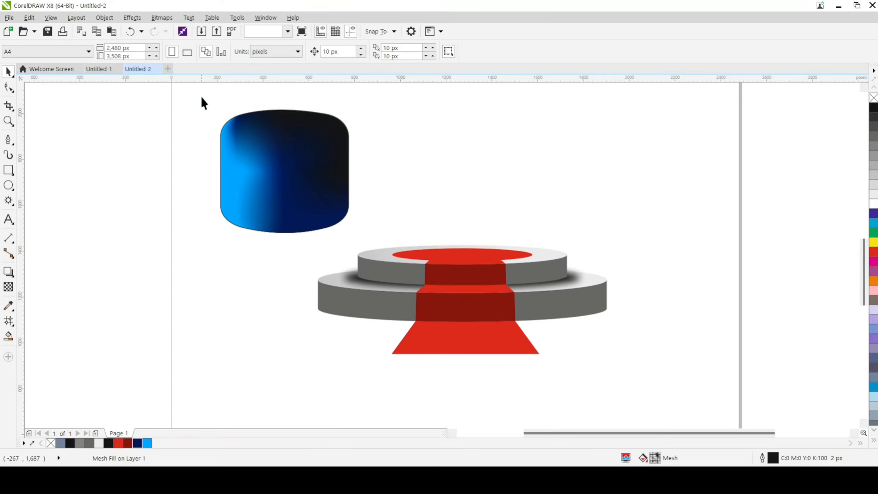
Remove the outline from the mesh-filled shape
drag(203, 102, 402, 250)
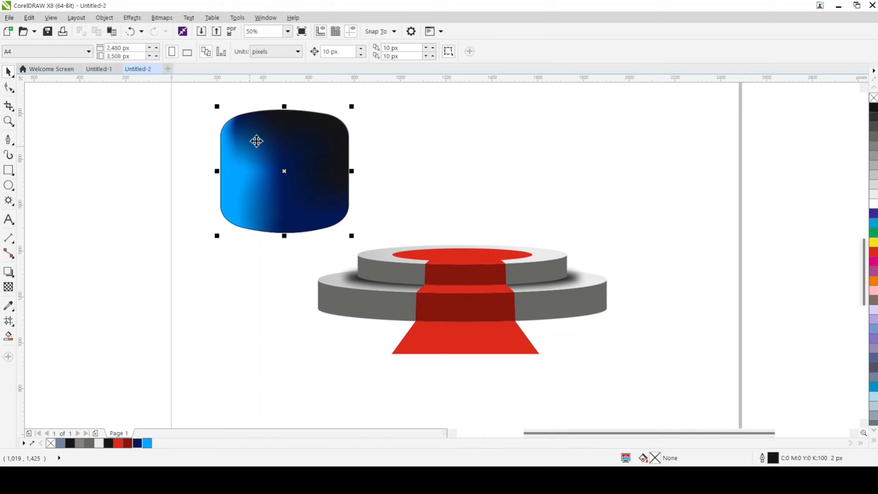
key(m)
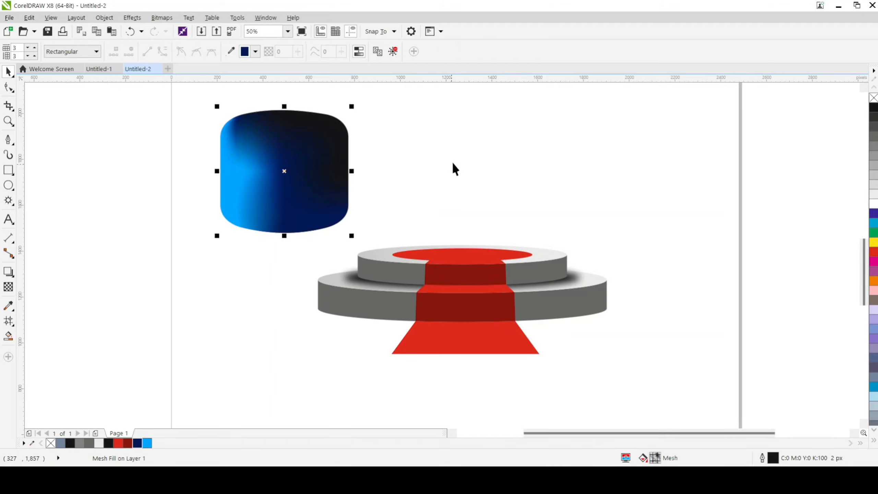
click(144, 178)
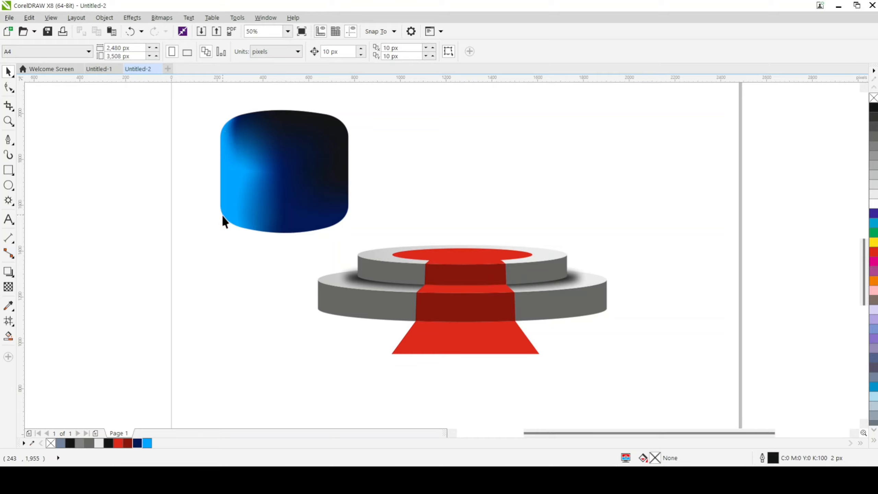
Draw an open highlight curve about 23 by 394 px just inside the blue shape's left edge, bending inward at both ends
click(10, 141)
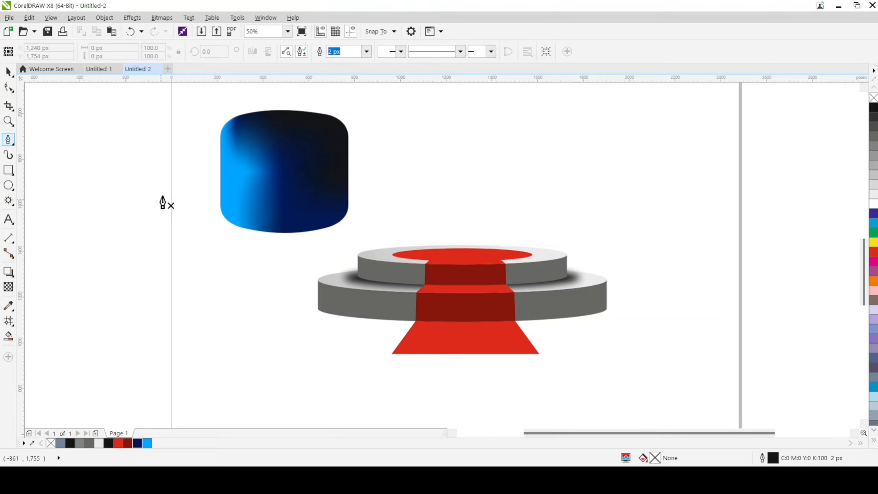
scroll(244, 145, up, 2)
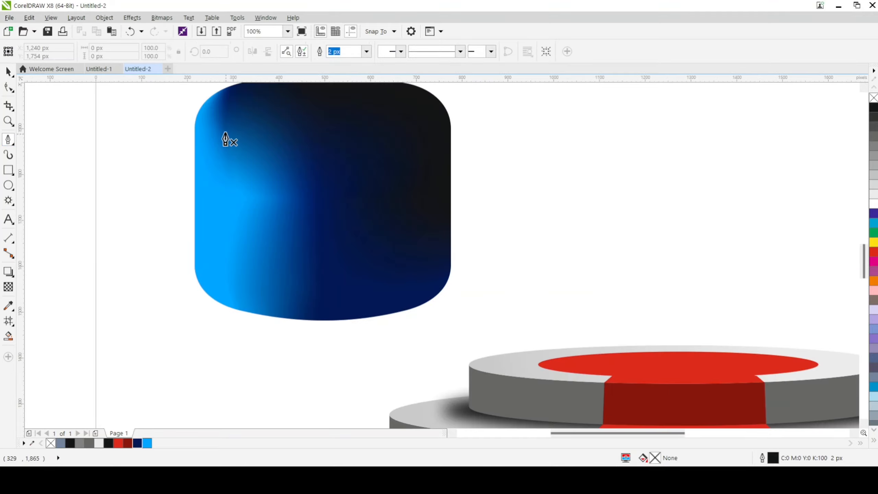
click(210, 105)
mouse_move(202, 122)
mouse_down()
mouse_move(203, 142)
mouse_move(201, 132)
mouse_up()
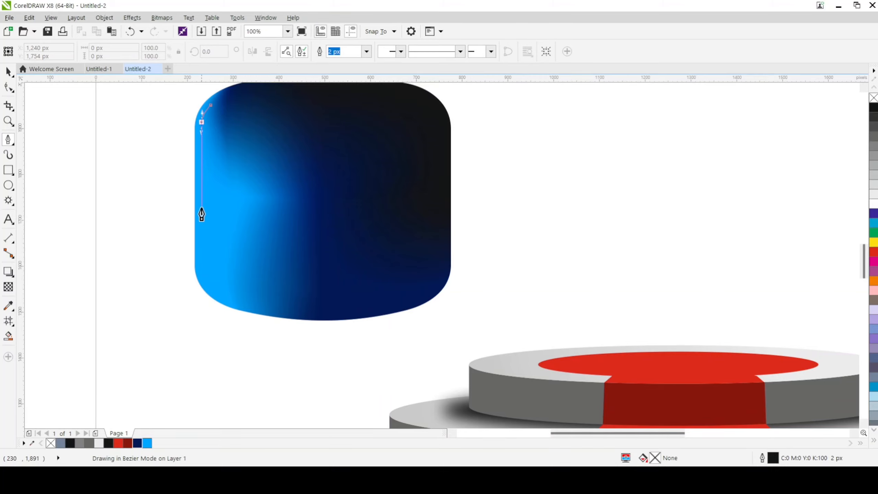
click(202, 265)
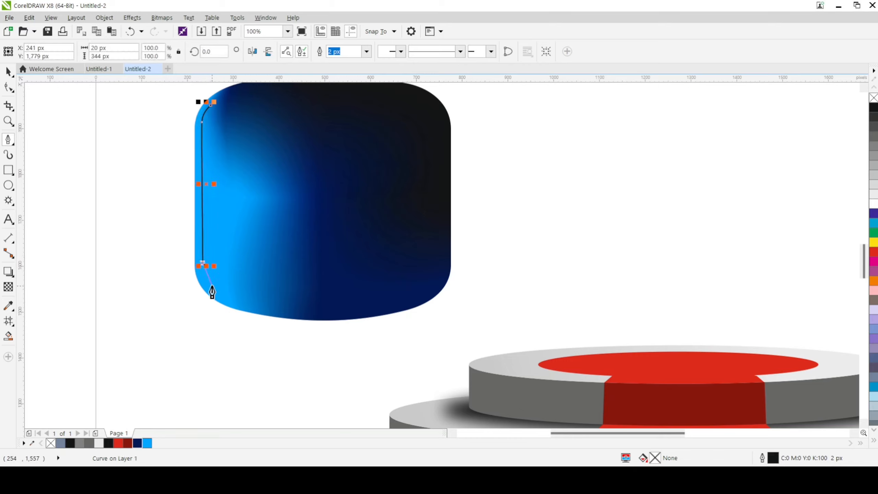
drag(213, 286, 223, 291)
click(212, 286)
double_click(212, 286)
Give the highlight curve a 10 px outline after trying 16 px, and make its outline and fill white
click(367, 52)
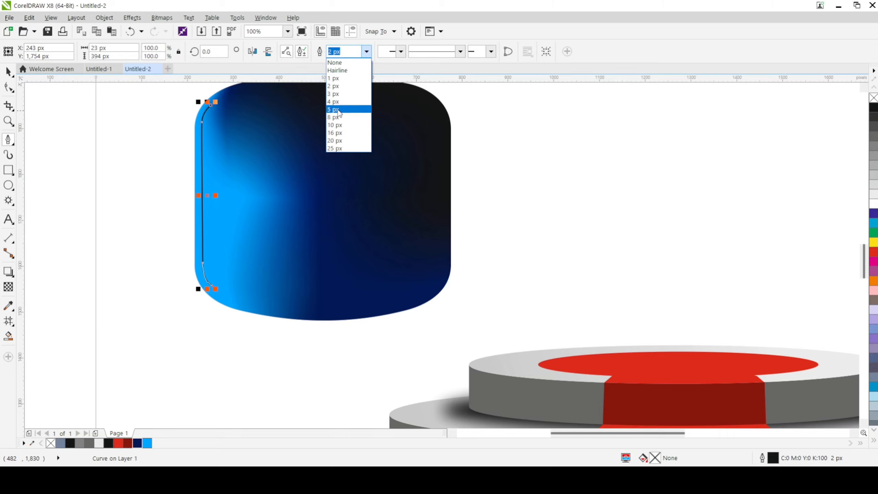
click(334, 134)
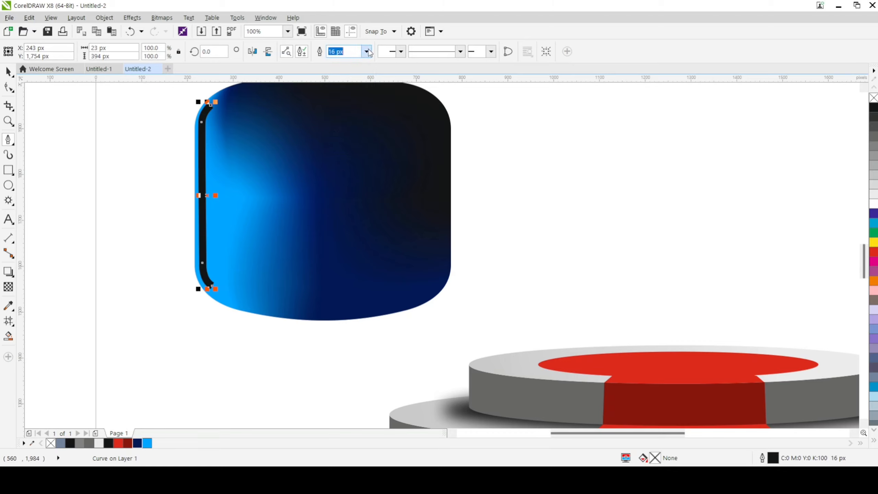
click(367, 51)
click(339, 126)
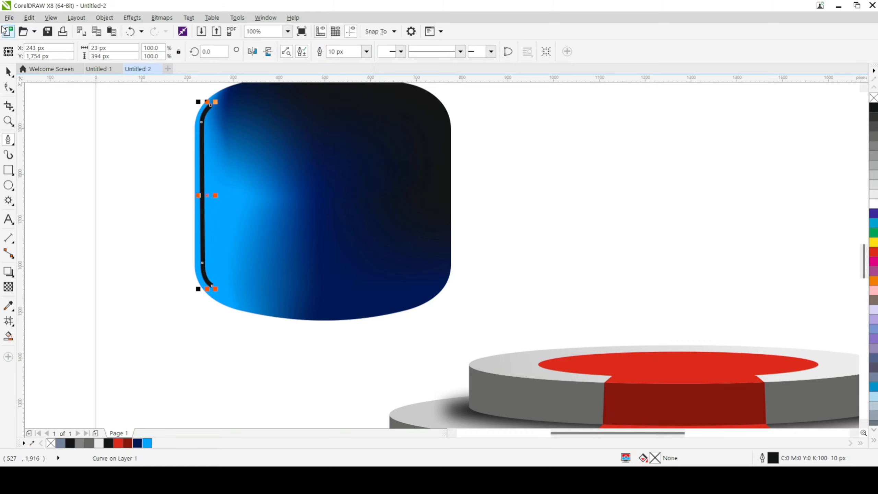
key(space)
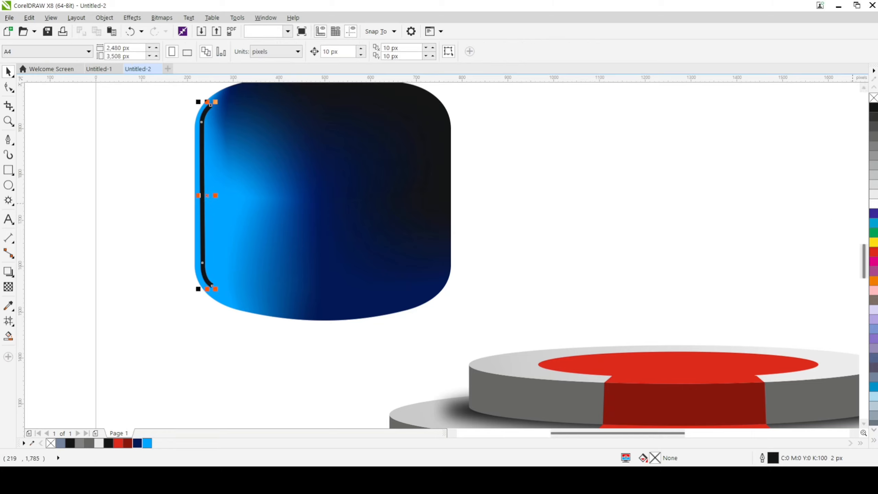
click(873, 203)
right_click(873, 203)
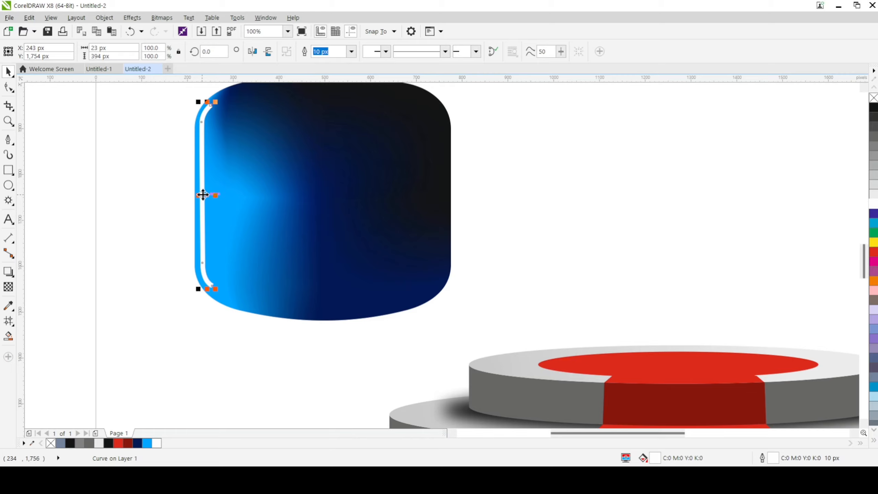
Convert the white highlight curve to a 300 dpi CMYK bitmap with anti-aliasing and a transparent background
click(162, 17)
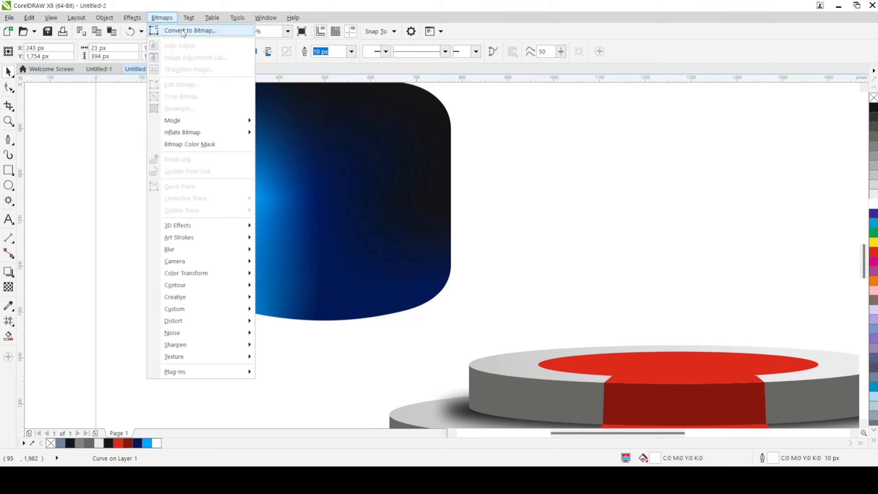
key(Escape)
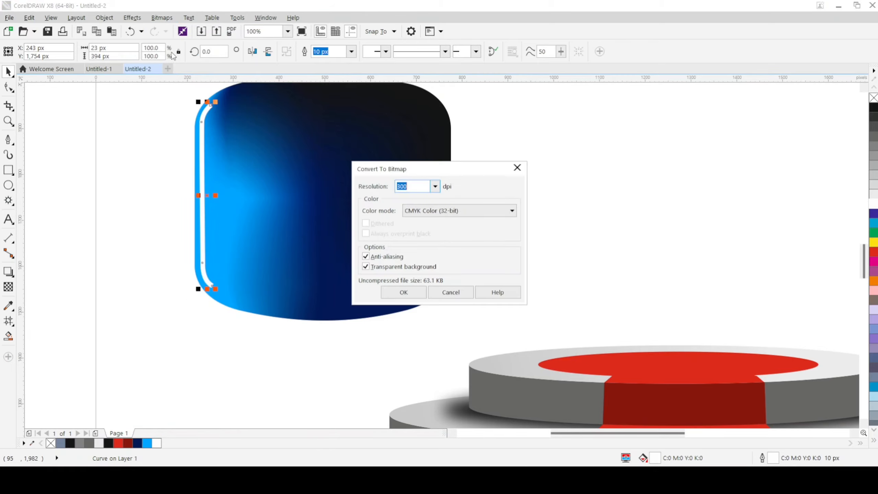
click(402, 292)
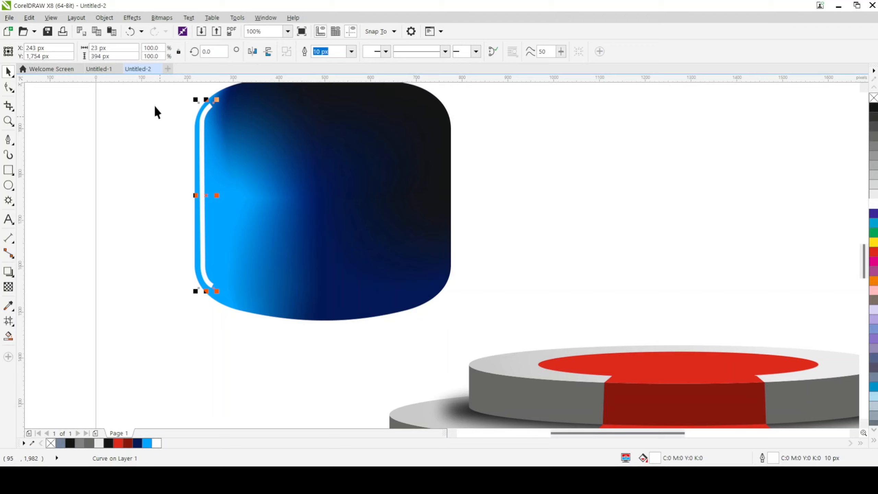
Apply a Motion Blur to the white highlight bitmap with a distance of 43 pixels and a direction of 90
click(162, 17)
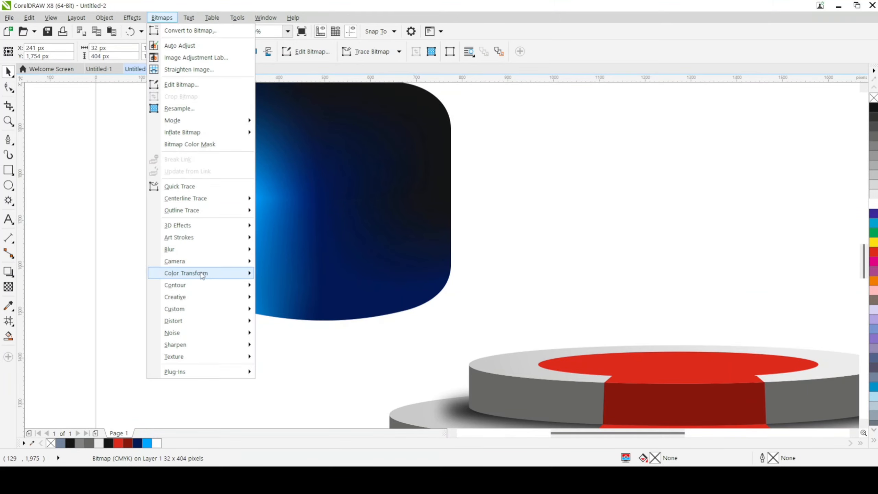
mouse_move(219, 249)
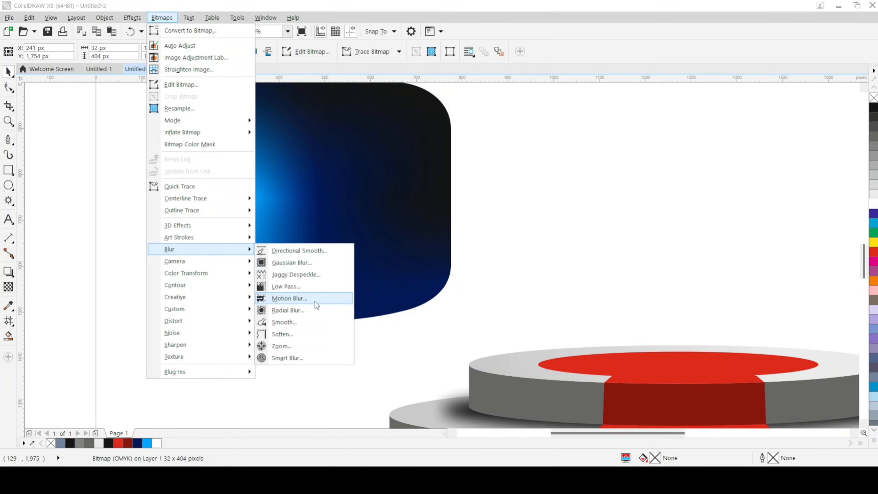
click(290, 298)
drag(360, 222, 390, 226)
click(350, 223)
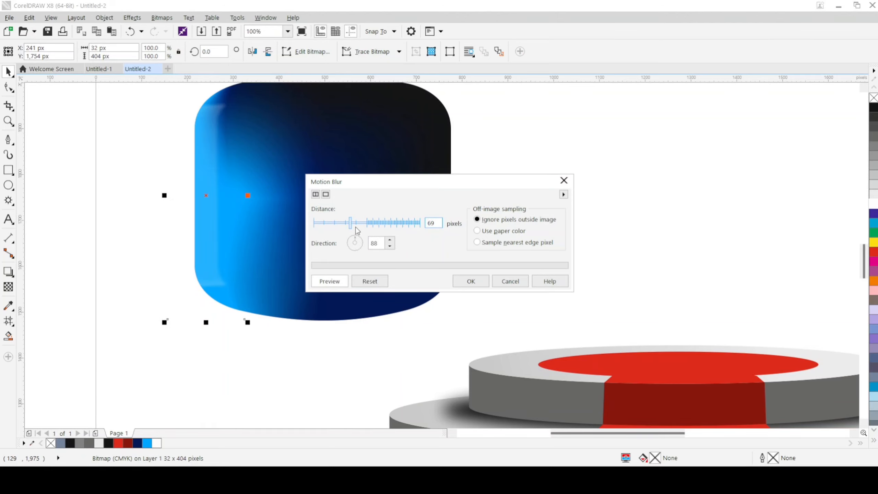
drag(355, 227, 355, 227)
click(389, 239)
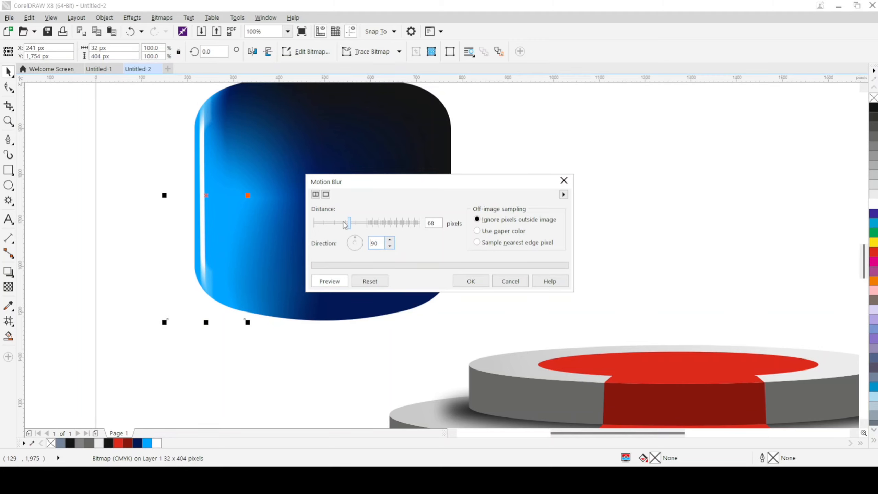
drag(345, 224, 333, 223)
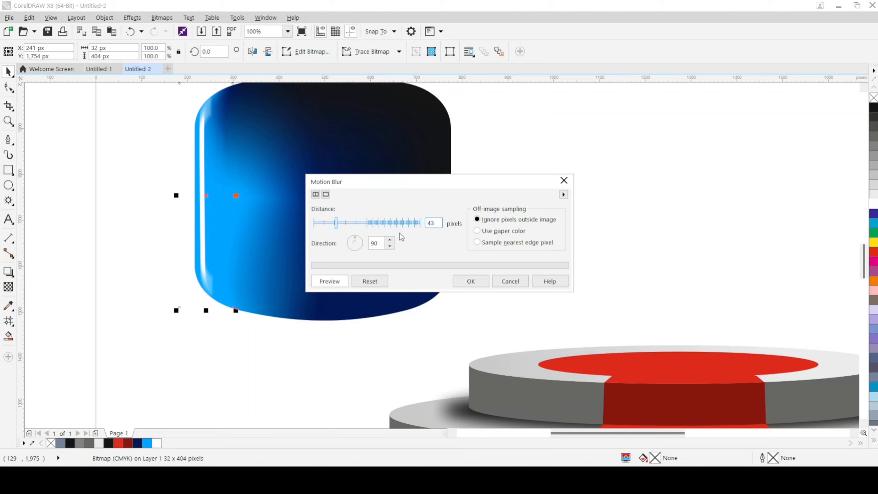
click(471, 281)
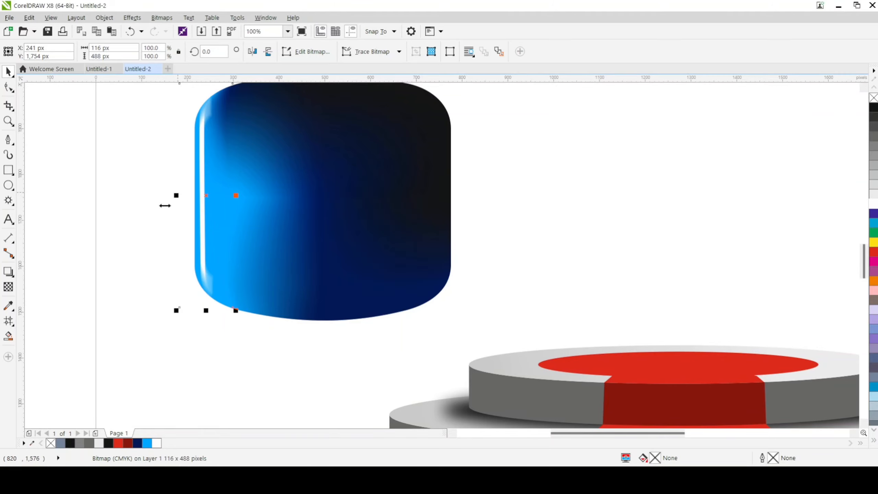
Apply a Gaussian Blur with a radius of 3.2 pixels to the white highlight bitmap
click(161, 17)
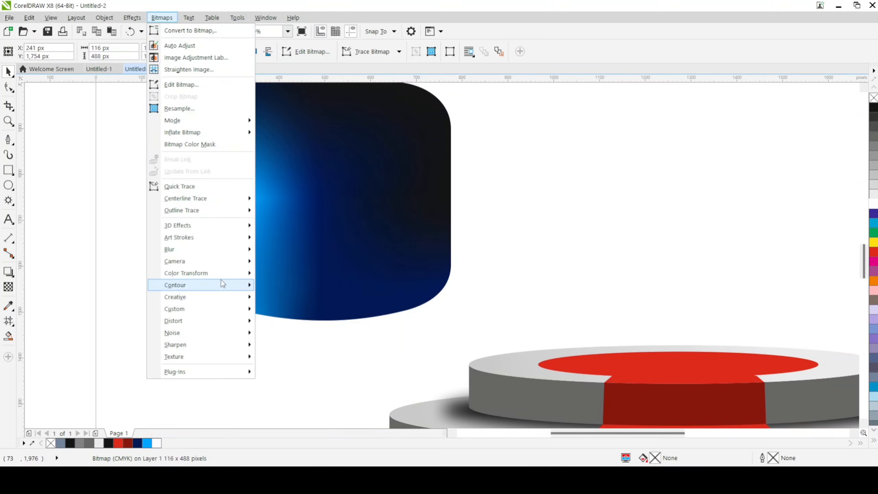
mouse_move(230, 250)
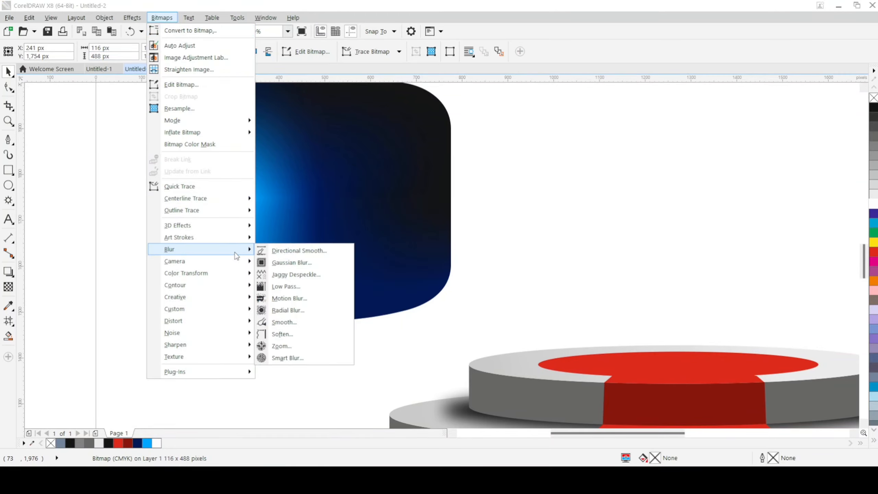
click(312, 260)
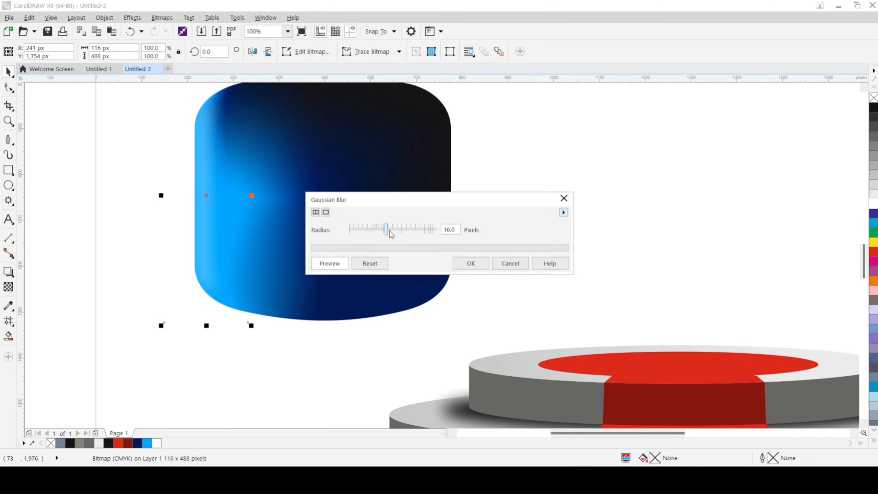
drag(381, 231, 363, 229)
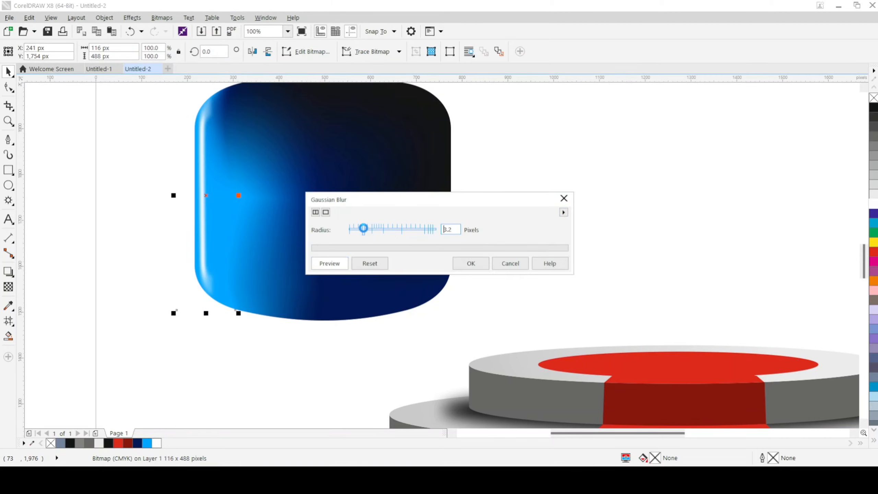
click(468, 265)
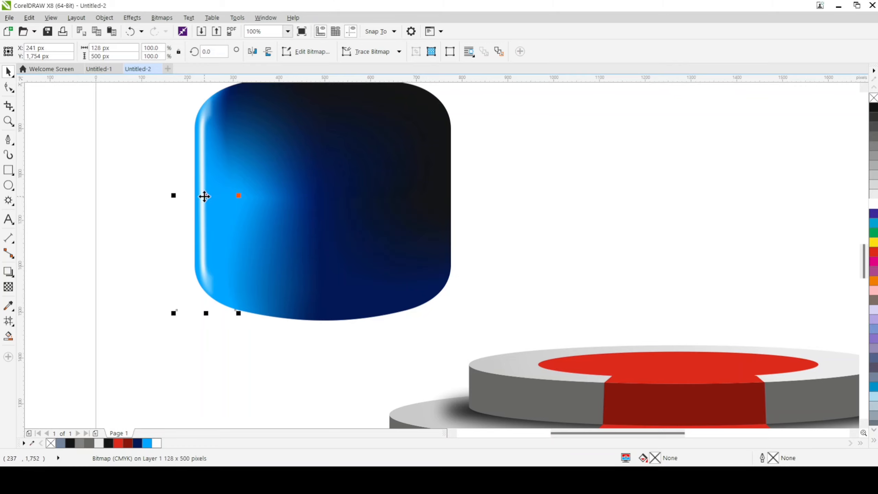
Copy the blurred highlight to the blue shape's right side, mirror it horizontally and nudge it close to the right edge
drag(204, 196, 436, 195)
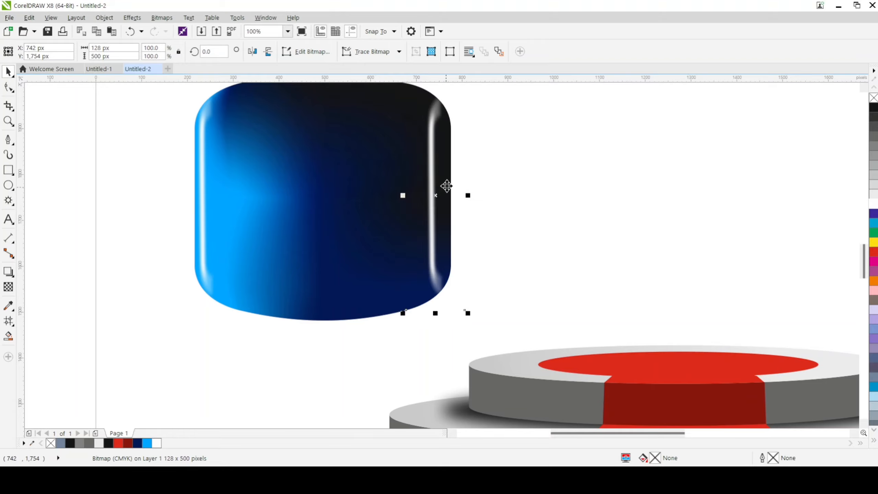
click(255, 52)
key(Right)
key(Right)
key(Right)
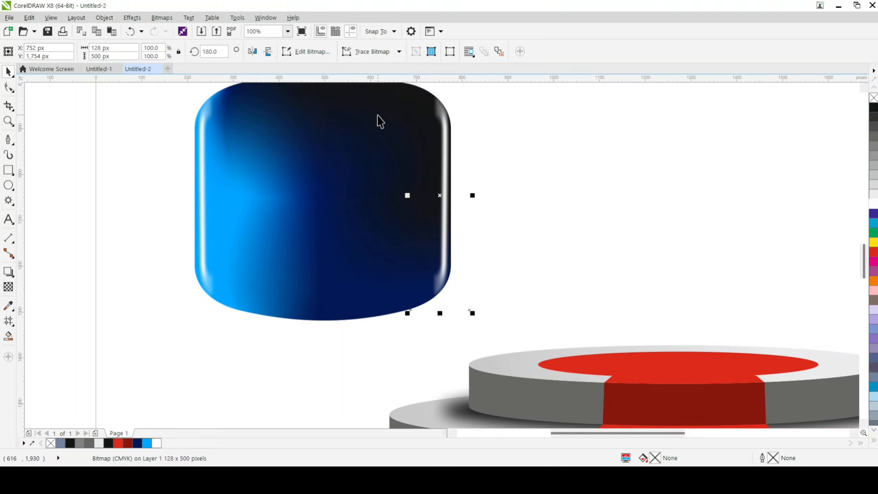
click(551, 174)
Group the blue shape with its two highlights and centre the group on top of the podium's upper tier
scroll(431, 191, down, 1)
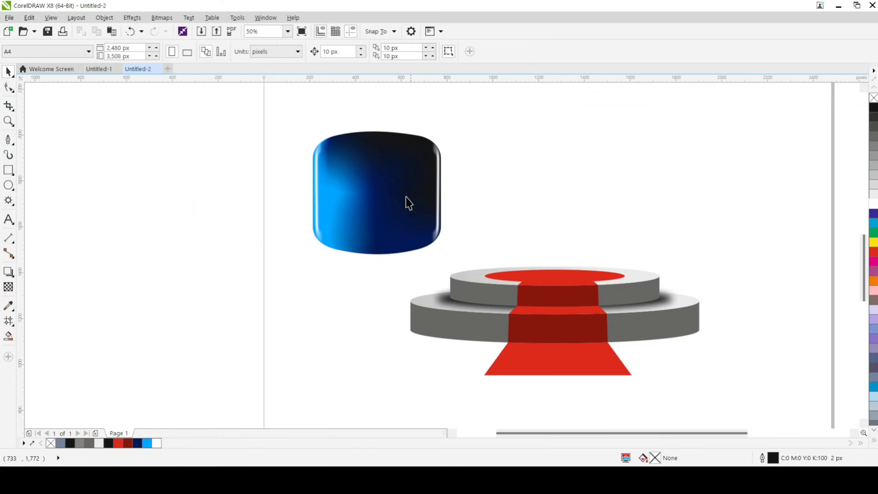
scroll(407, 198, up, 1)
scroll(394, 179, down, 1)
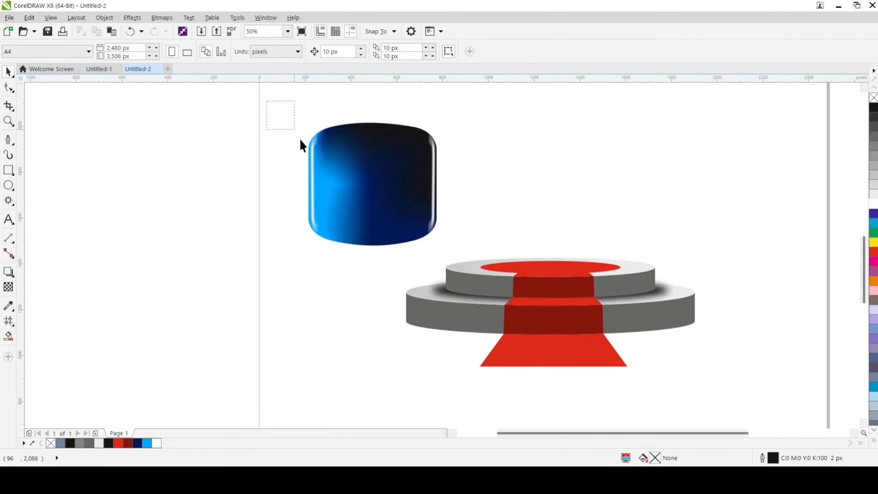
drag(300, 141, 513, 277)
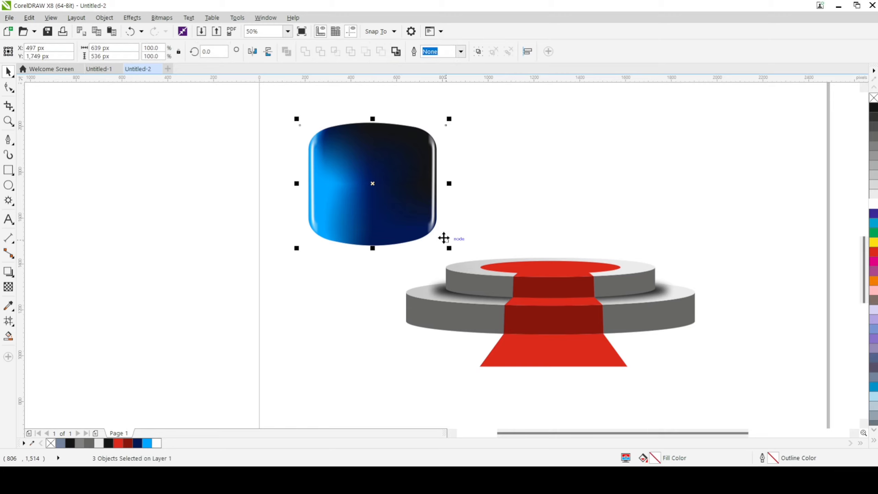
key(ctrl+g)
drag(382, 189, 551, 211)
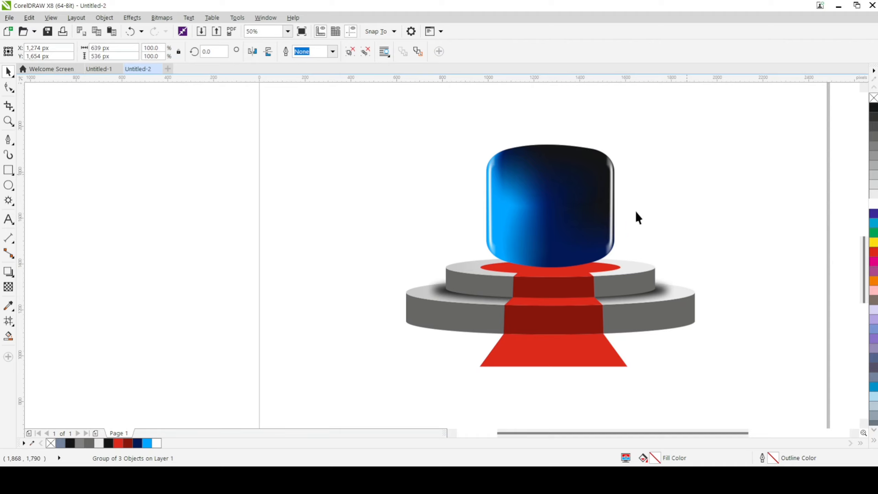
click(678, 186)
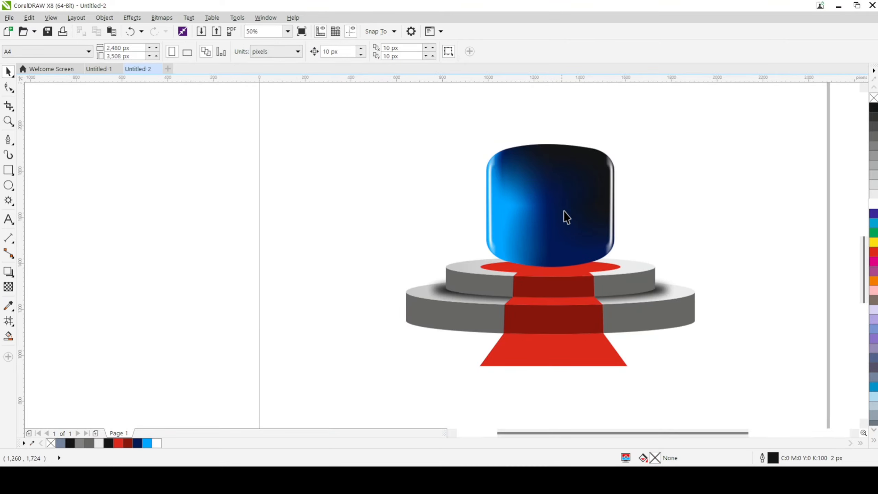
Import icons8-coreldraw-logo-480.png and place it in the empty area left of the podium
click(9, 17)
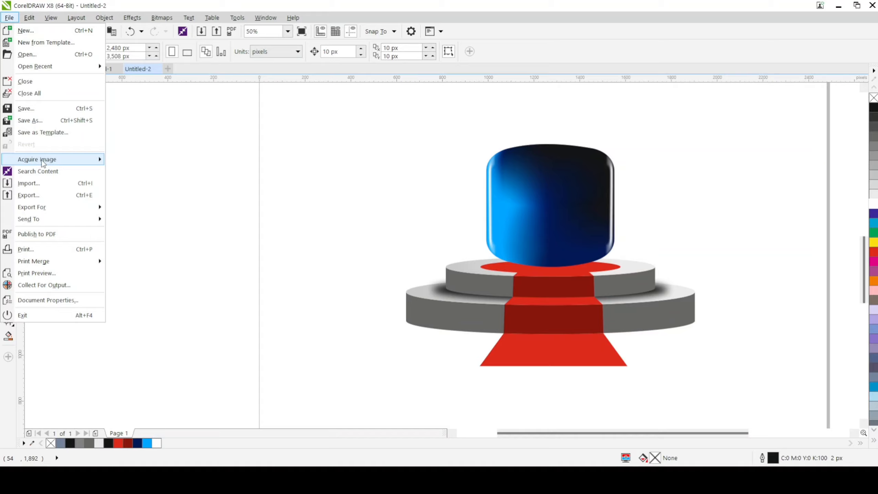
click(47, 183)
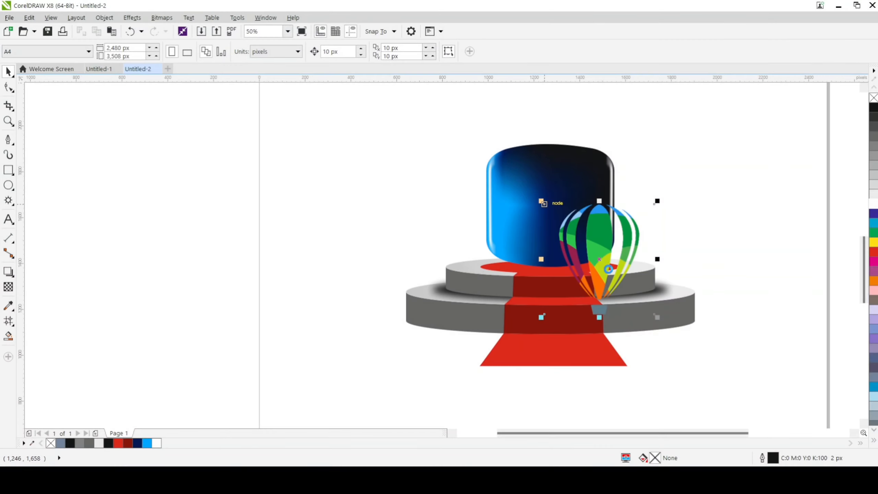
mouse_move(588, 243)
mouse_down()
mouse_move(309, 216)
mouse_move(252, 178)
mouse_up()
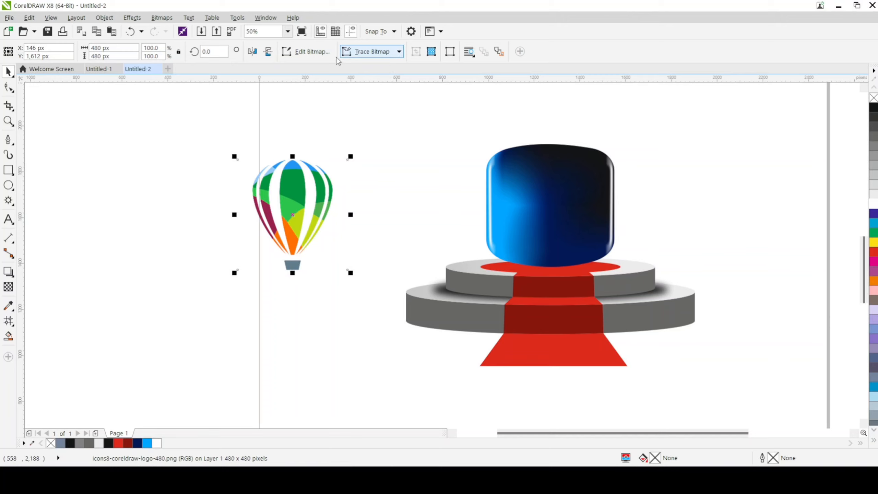
Quick Trace the balloon logo bitmap, move the traced copy aside and delete the original bitmap
click(382, 53)
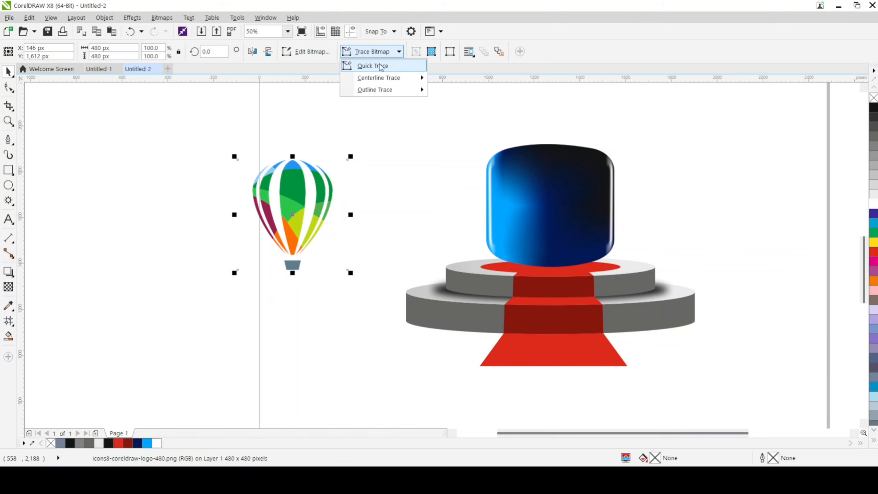
click(386, 68)
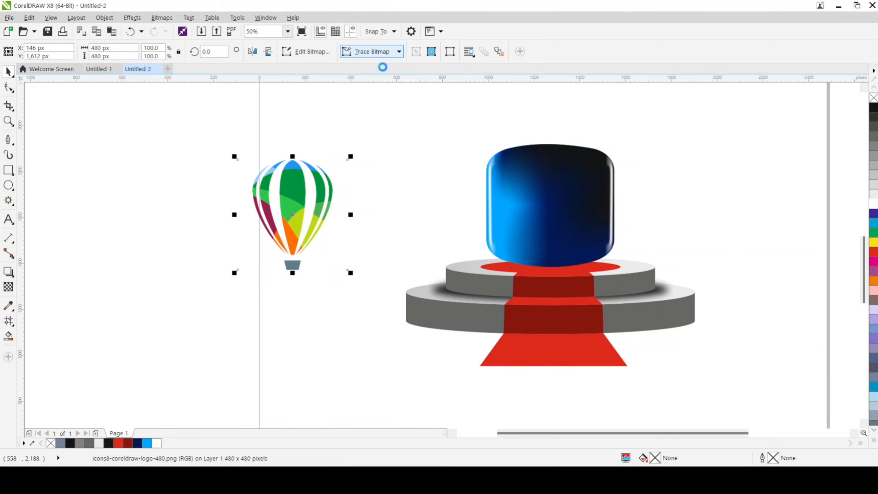
mouse_move(293, 221)
mouse_down()
mouse_move(221, 255)
mouse_move(179, 231)
mouse_up()
click(297, 210)
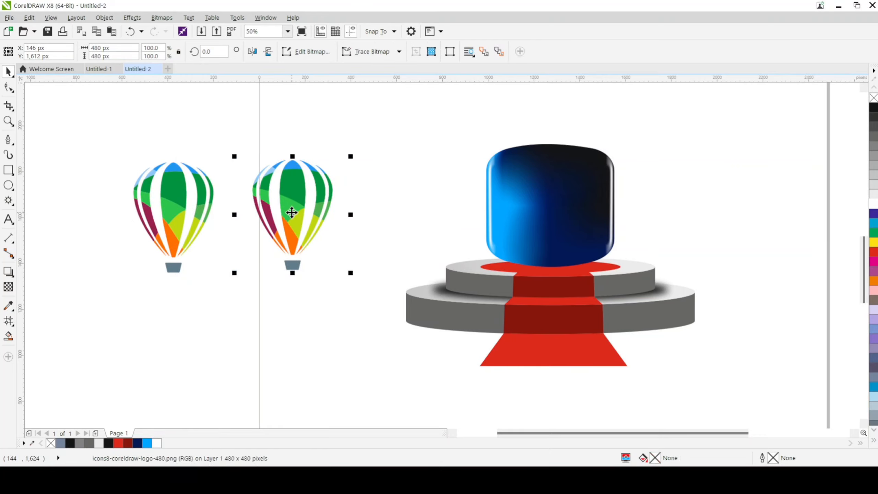
key(Delete)
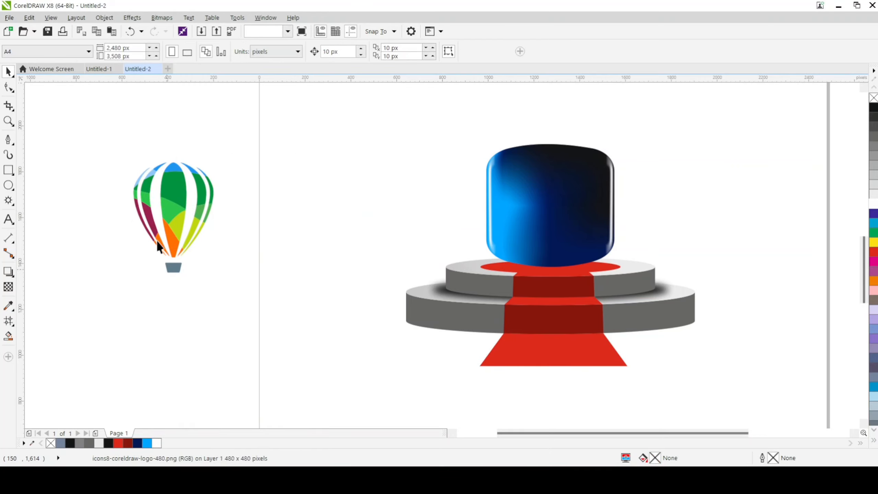
Ungroup the traced balloon logo and fill its basket with white
click(173, 234)
right_click(173, 234)
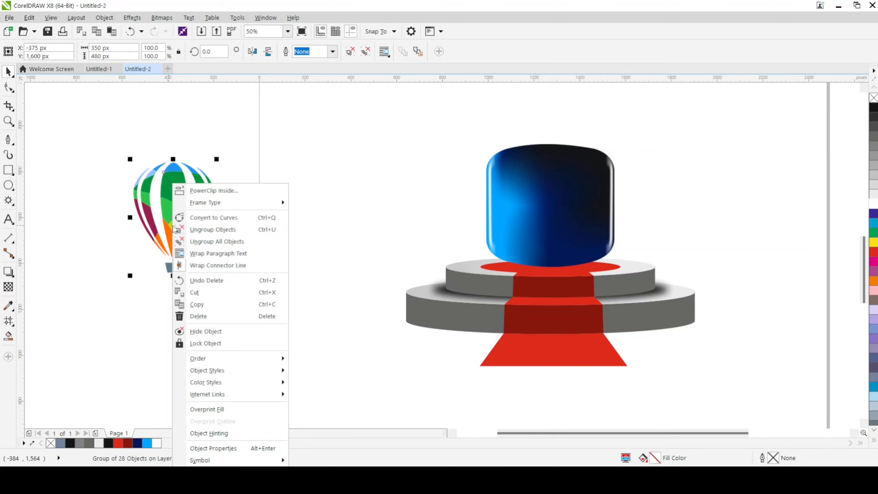
click(213, 230)
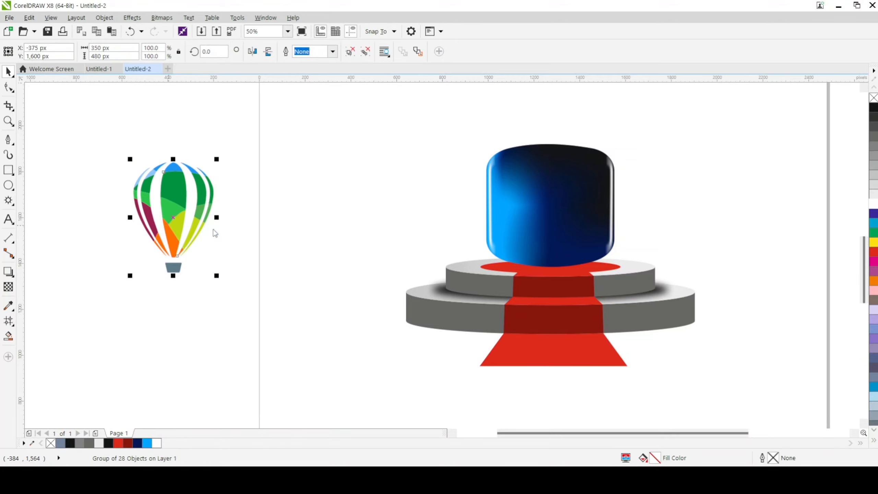
click(172, 269)
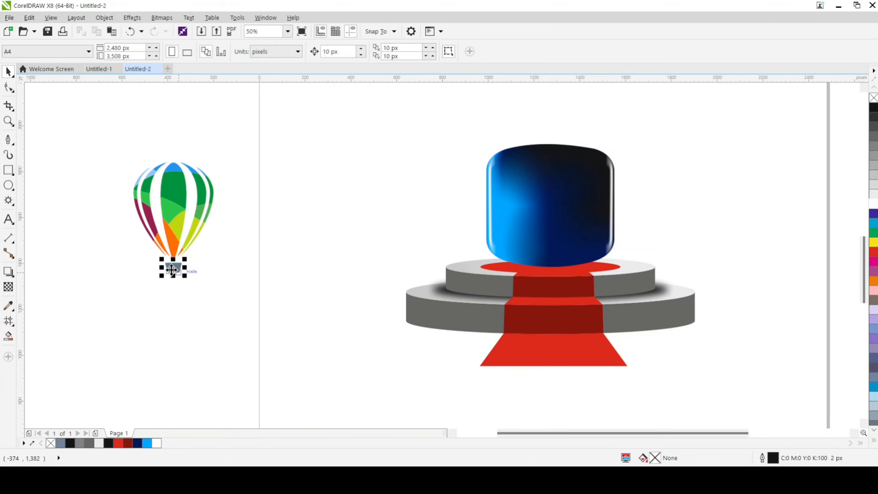
click(872, 206)
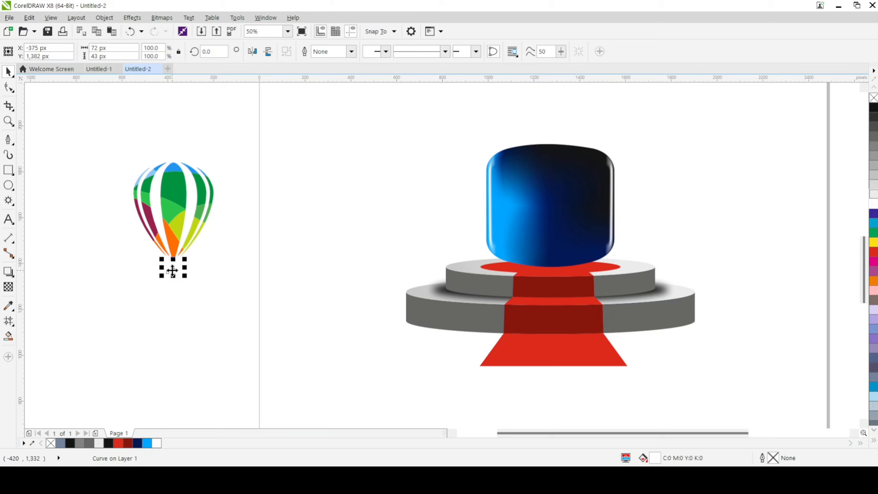
click(190, 305)
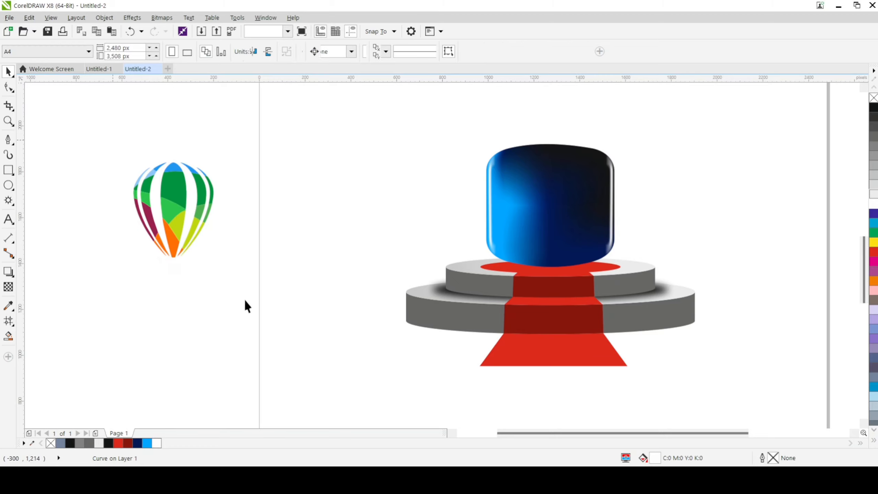
Group all balloon pieces again and place the group on the front of the blue shape, scaled to 82%
drag(244, 298, 126, 151)
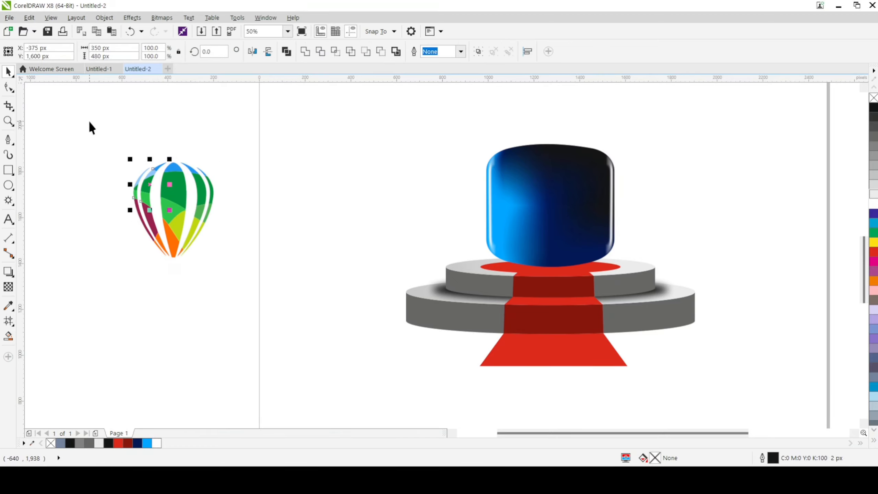
drag(88, 120, 242, 302)
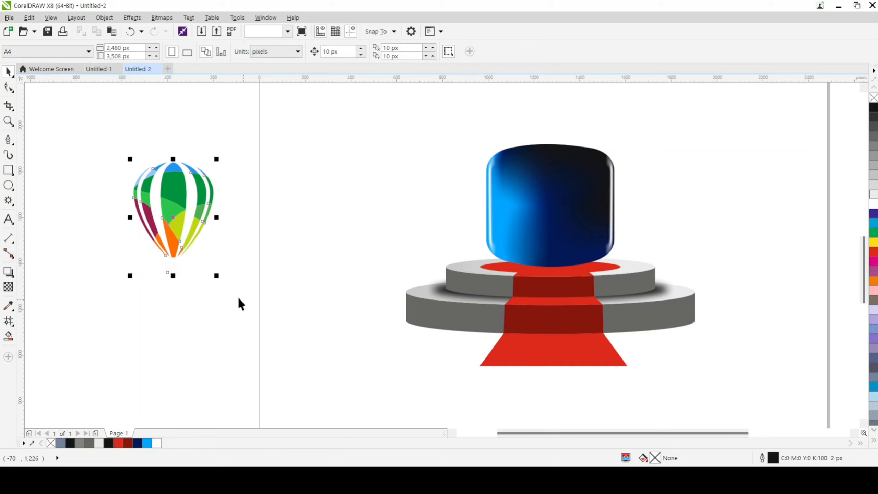
key(ctrl+g)
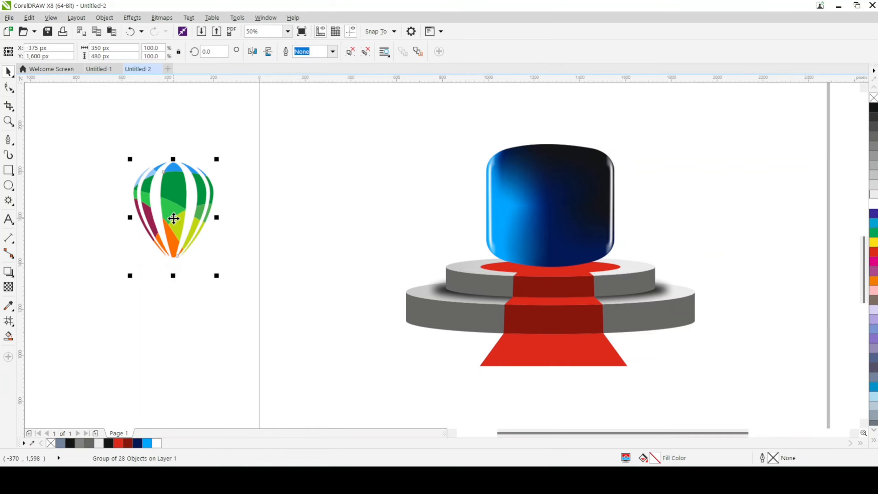
drag(173, 218, 553, 208)
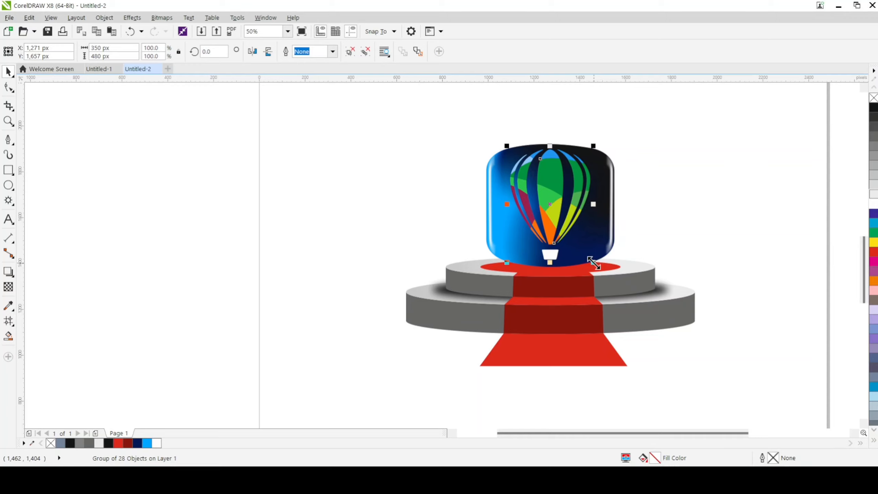
drag(593, 263, 586, 254)
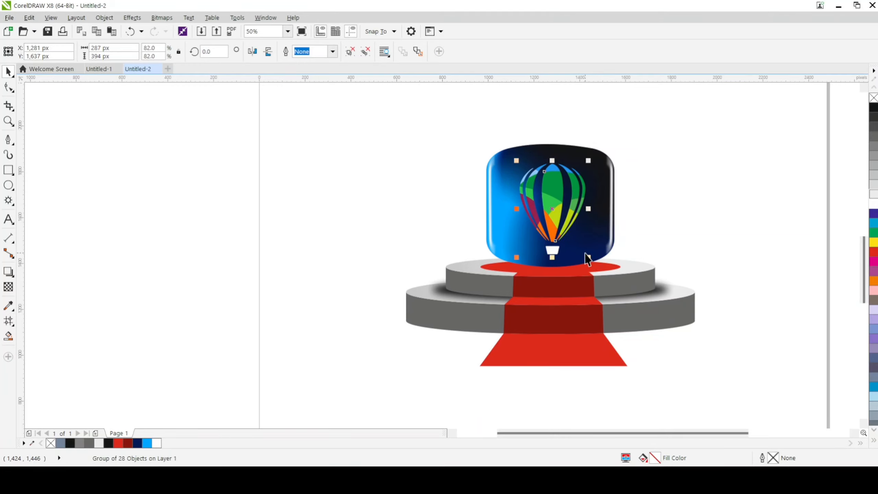
Group the podium, blue shape and balloon logo together, and move the group up and right to about X 1,492 px, Y 1,498 px
click(657, 194)
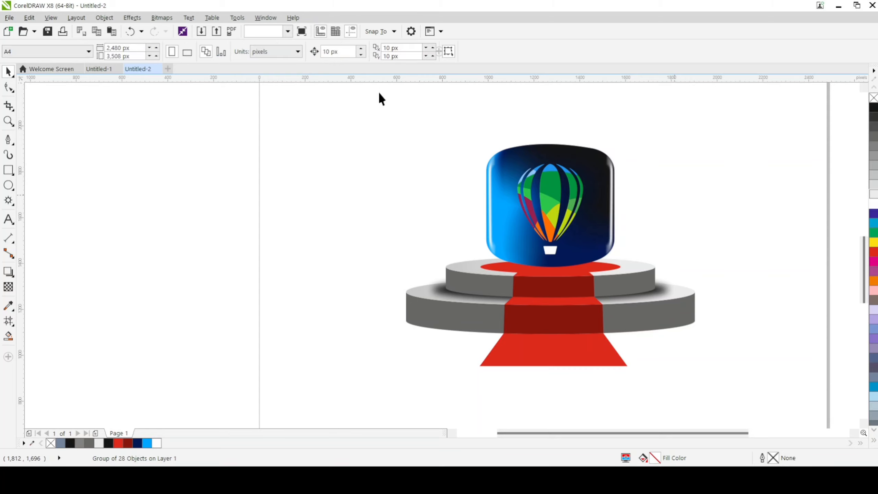
drag(323, 103, 773, 412)
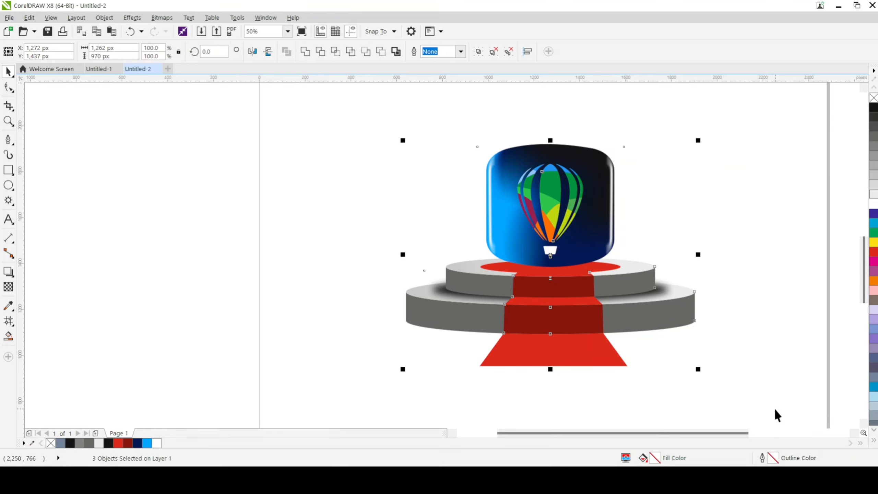
key(ctrl+g)
scroll(731, 353, down, 1)
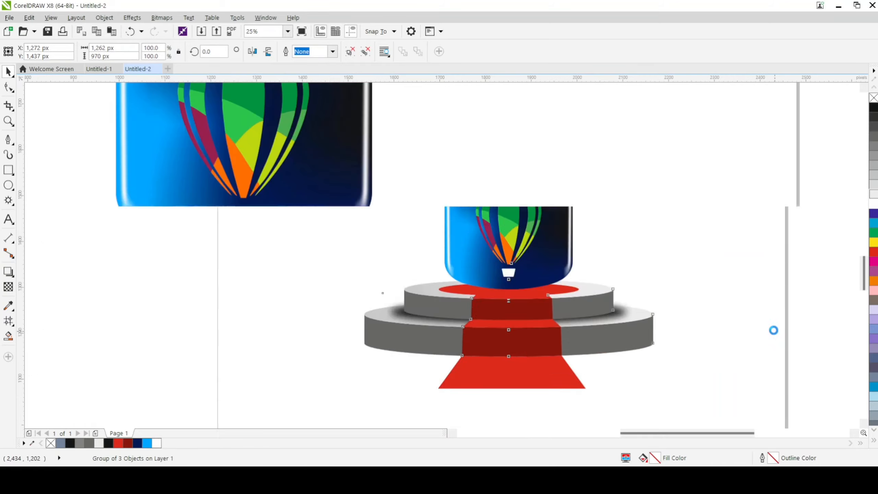
scroll(774, 330, up, 2)
scroll(530, 322, down, 1)
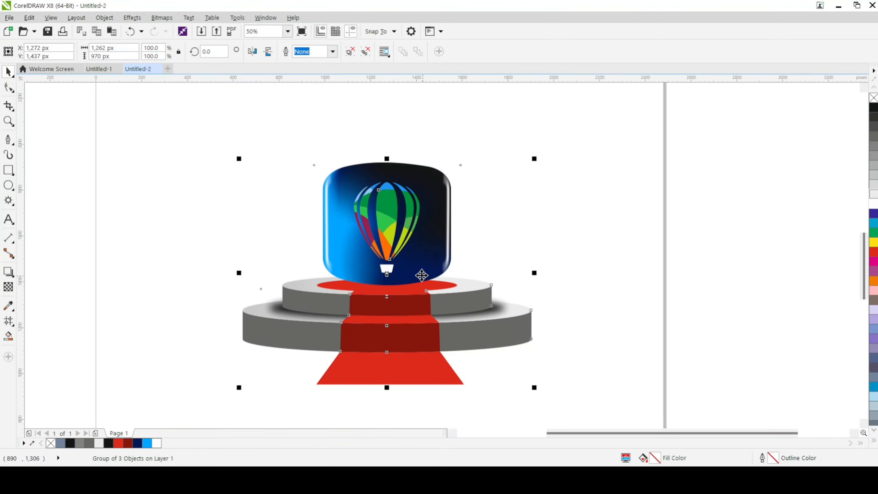
drag(391, 274, 441, 259)
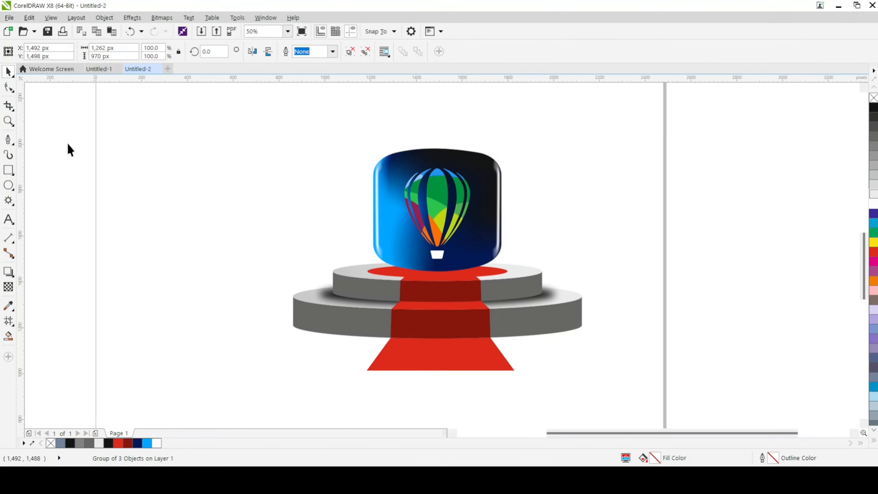
key(Escape)
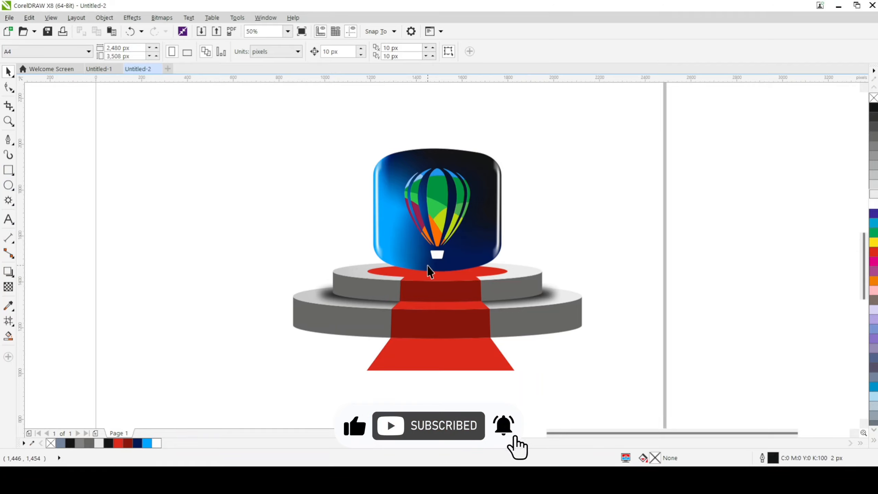
scroll(419, 274, up, 1)
scroll(418, 274, down, 1)
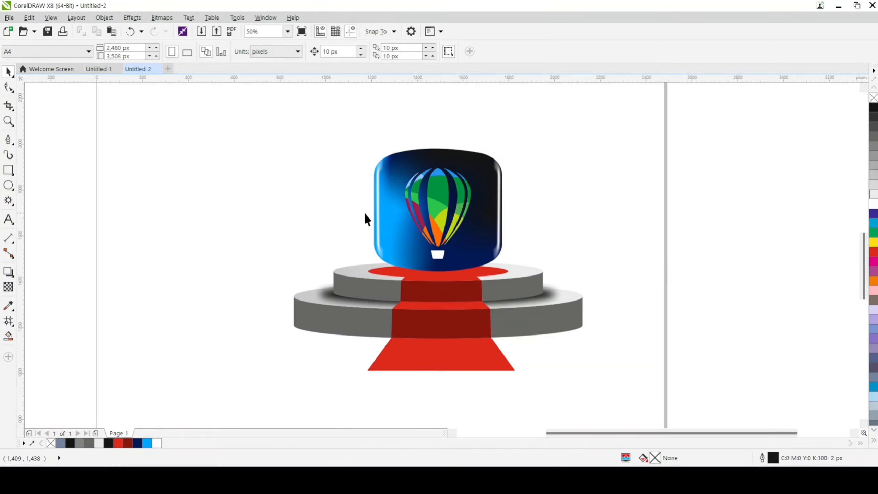